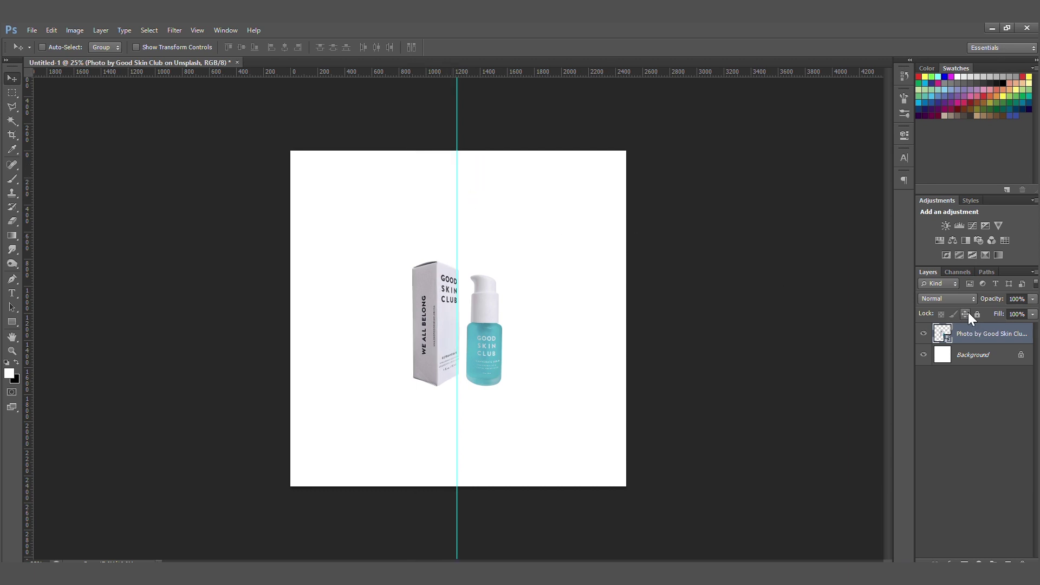
Add a new layer above the Background and recolour the gradient's 38% stop to the bottle's teal, 20b4c8.
left_click(983, 355)
left_click(1007, 561)
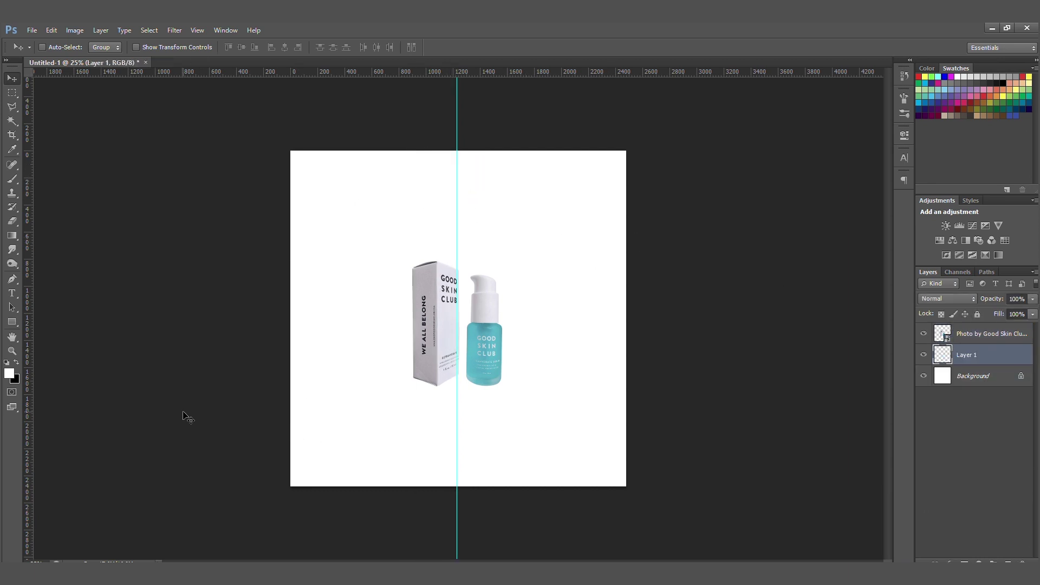
left_click(10, 235)
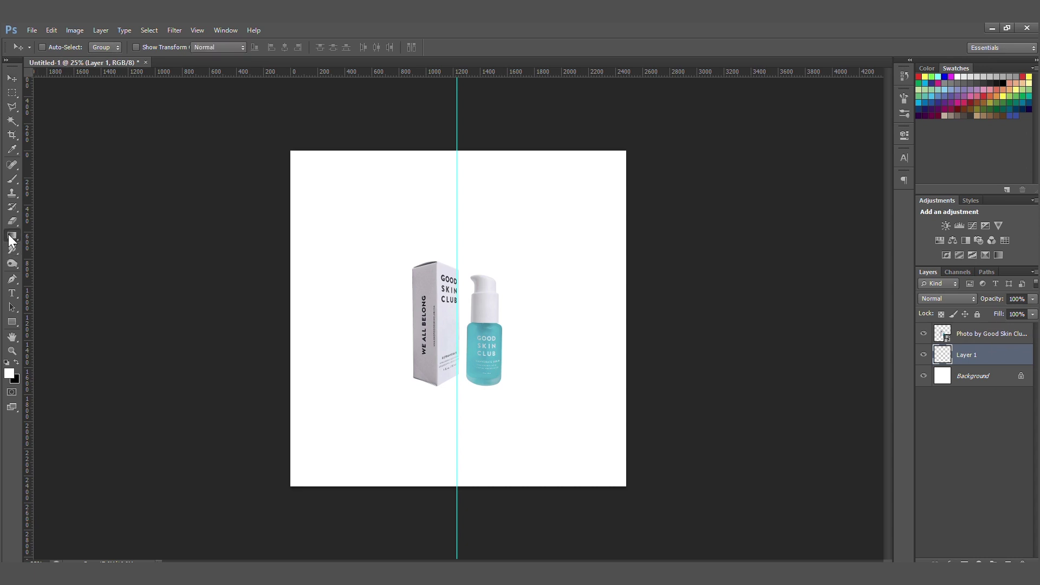
left_click(75, 234)
left_click(53, 47)
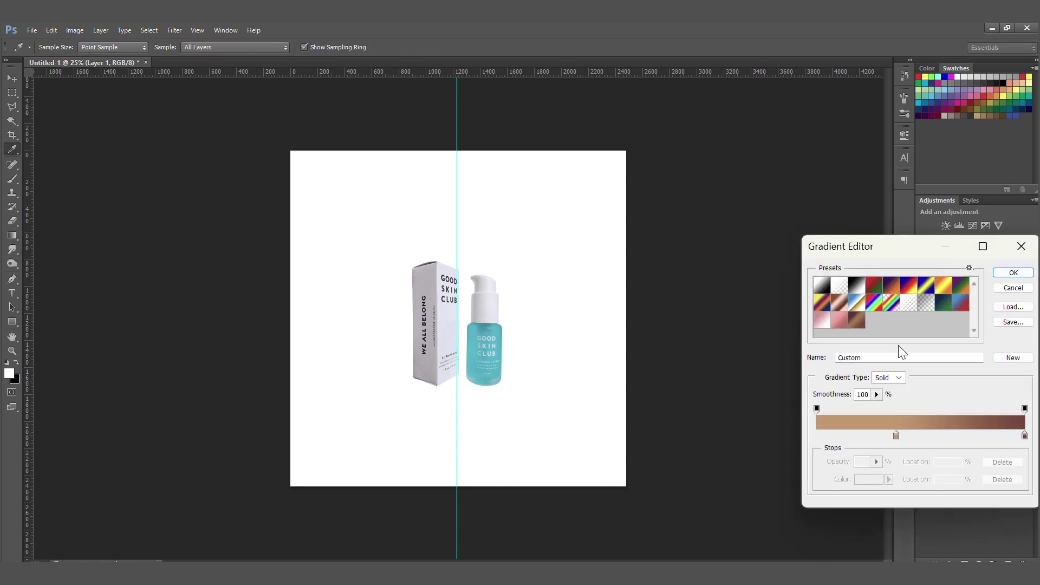
left_click(896, 436)
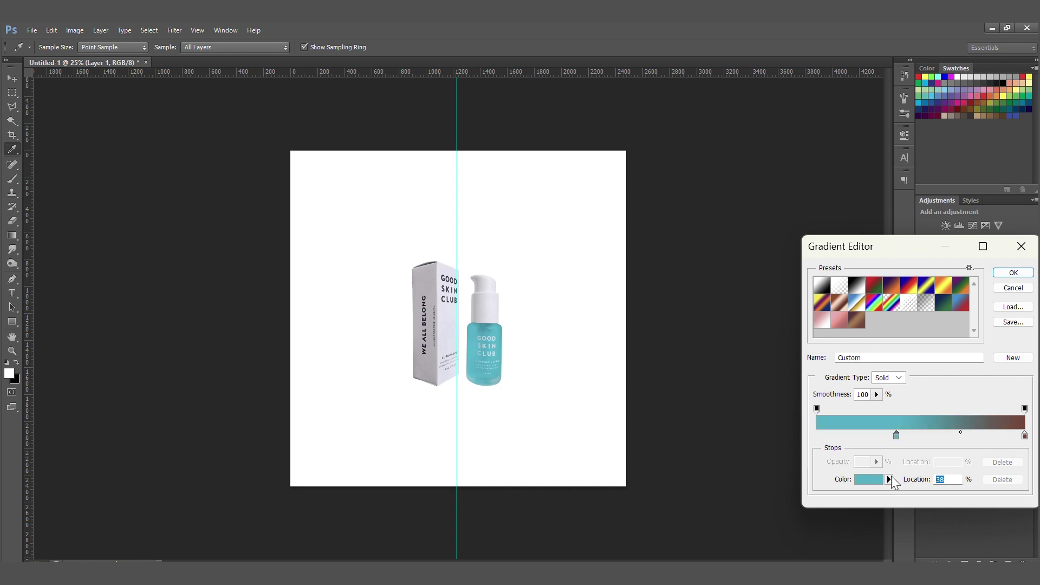
Set the gradient's 100% stop to a darker shade of the bottle's teal and fill the new layer with the radial gradient.
left_click(1024, 436)
double_click(1024, 437)
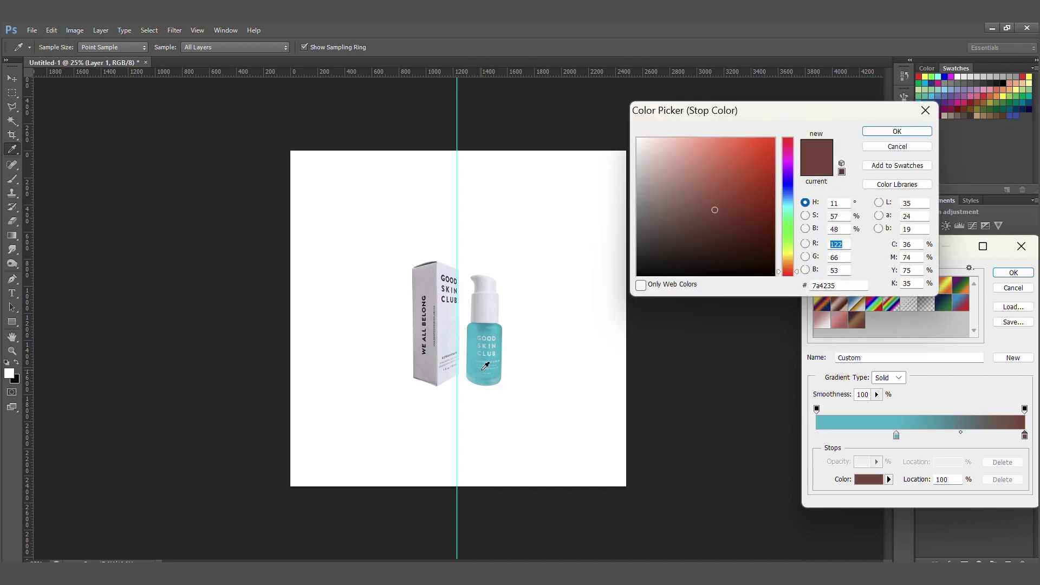
left_click(720, 209)
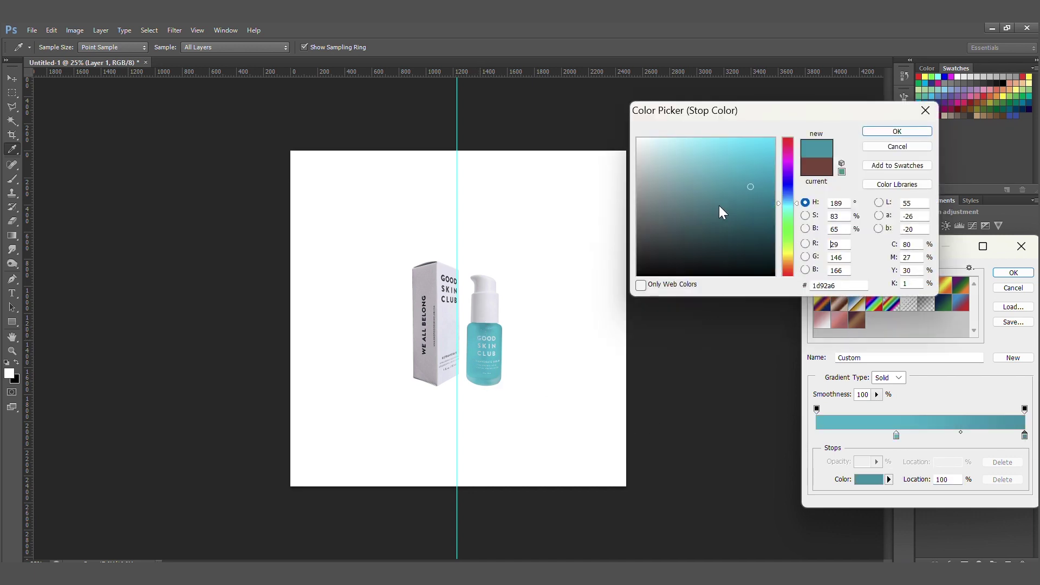
left_click(751, 212)
left_click(897, 131)
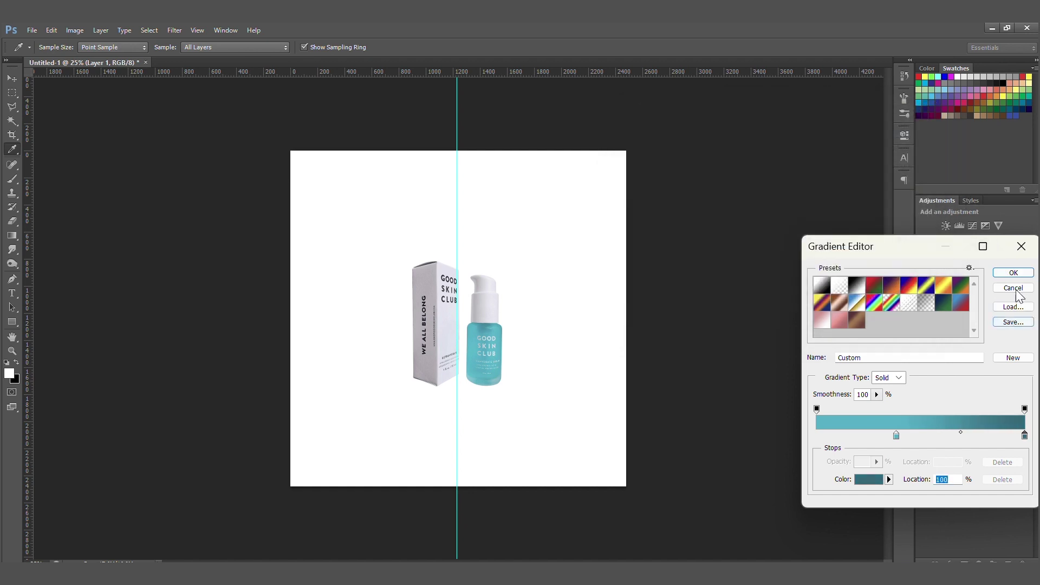
left_click(1013, 273)
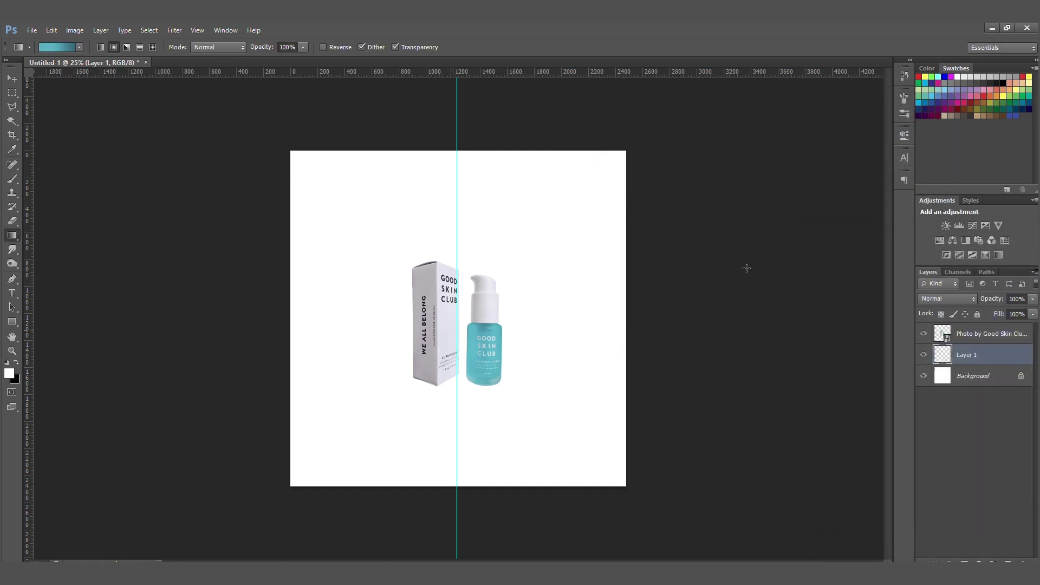
left_click_drag(747, 268, 746, 276)
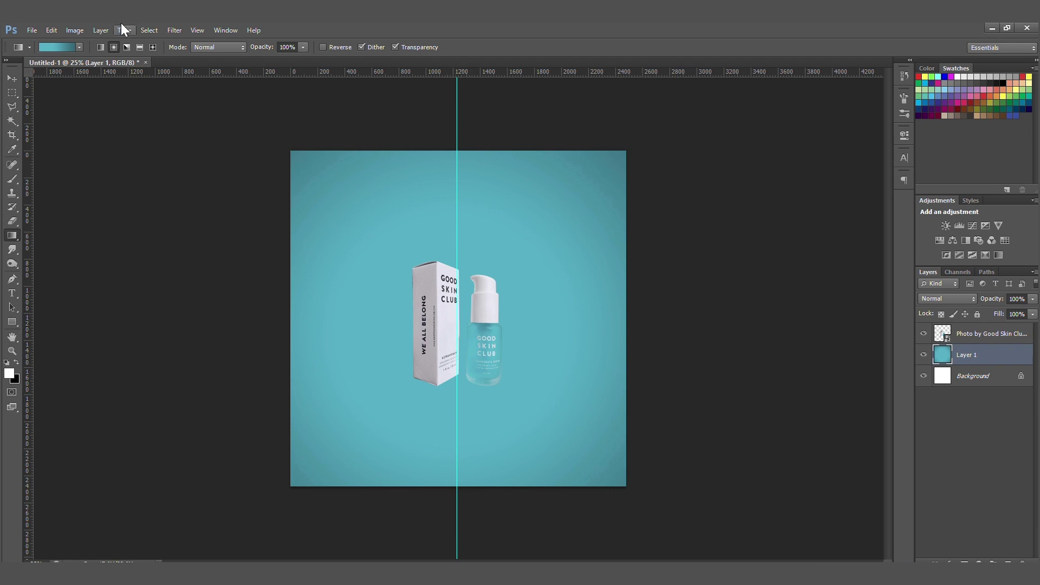
Lighten the gradient's 38% stop to pale cyan and refill the layer with a radial gradient outward from the canvas centre.
left_click(59, 46)
left_click(895, 436)
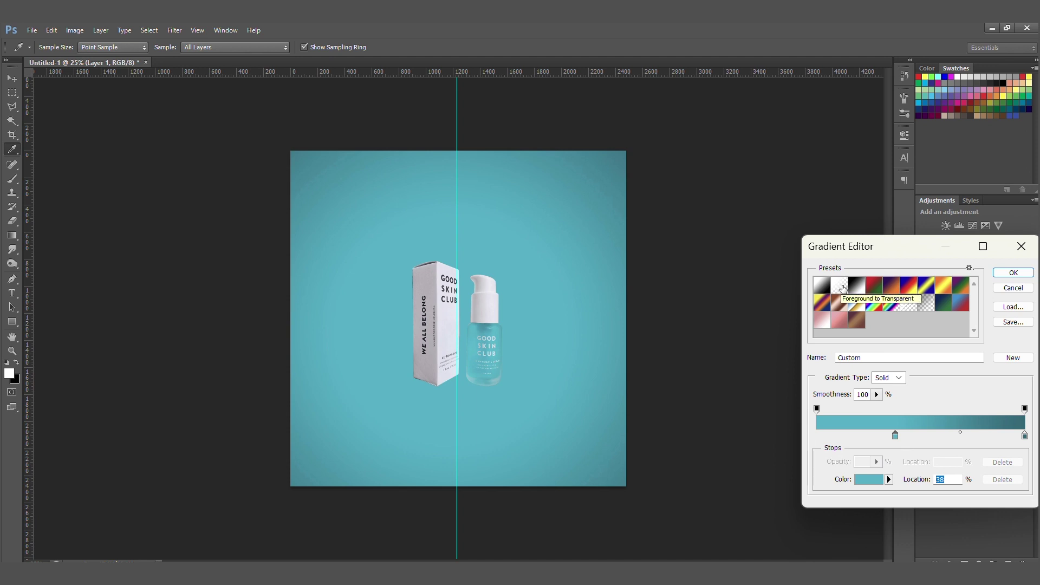
double_click(896, 436)
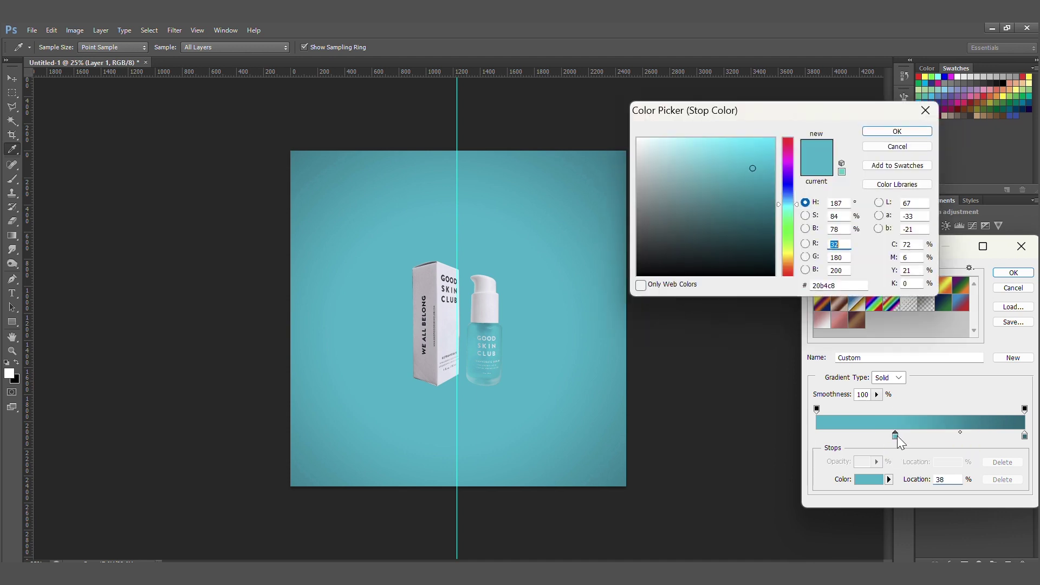
left_click_drag(749, 170, 718, 144)
left_click(897, 131)
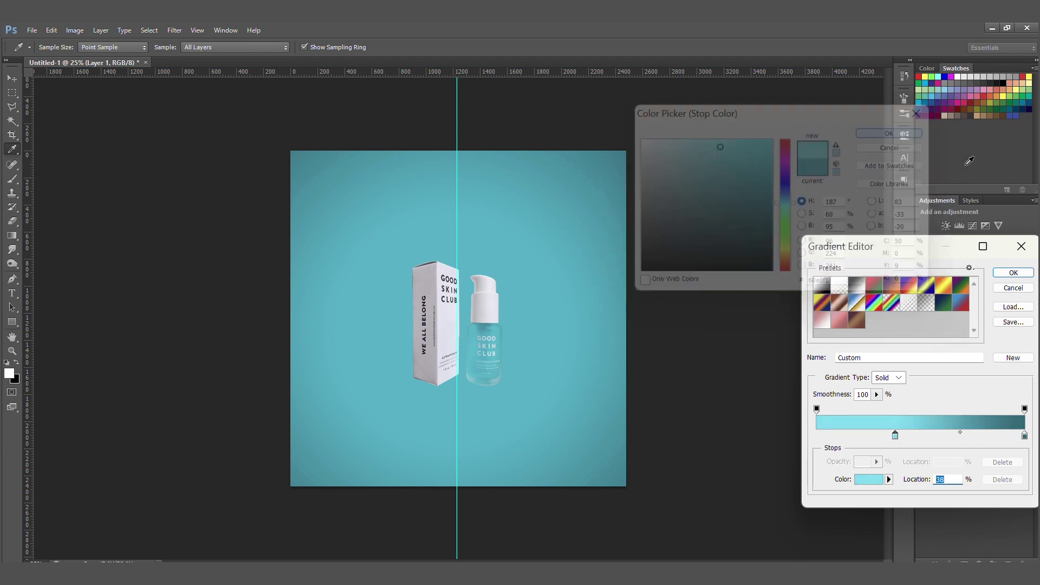
left_click(1013, 275)
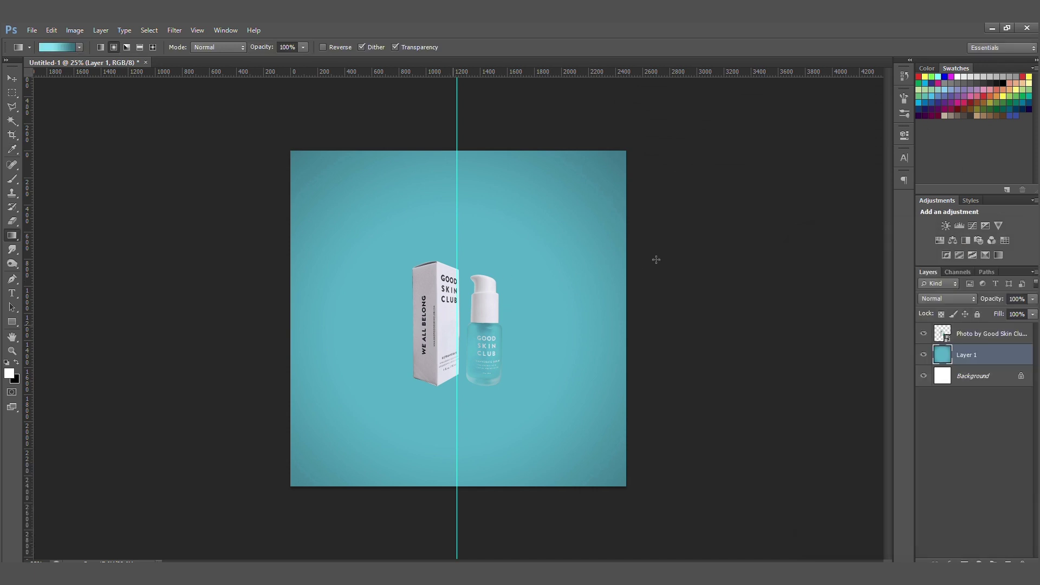
left_click_drag(454, 324, 656, 260)
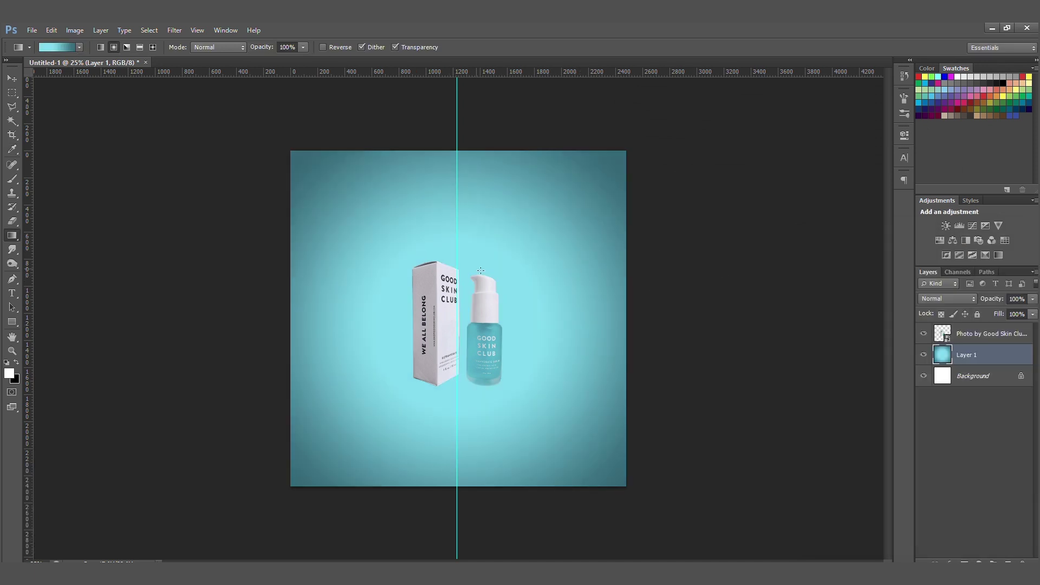
Draw a white ellipse about 1608 × 248 px above the gradient layer, without a stroke.
left_click(12, 78)
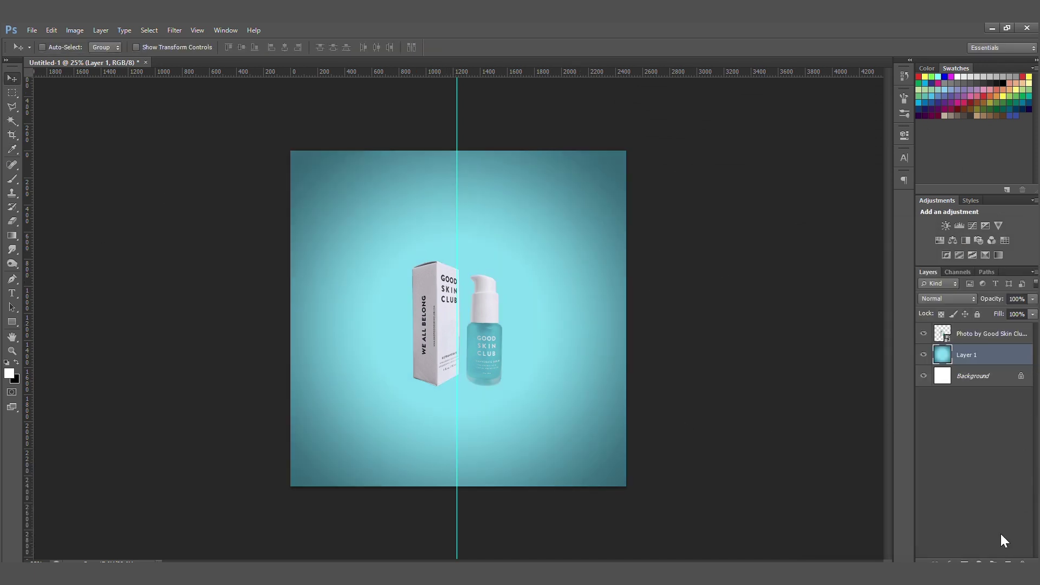
left_click(1007, 562)
left_click(11, 321)
left_click(61, 340)
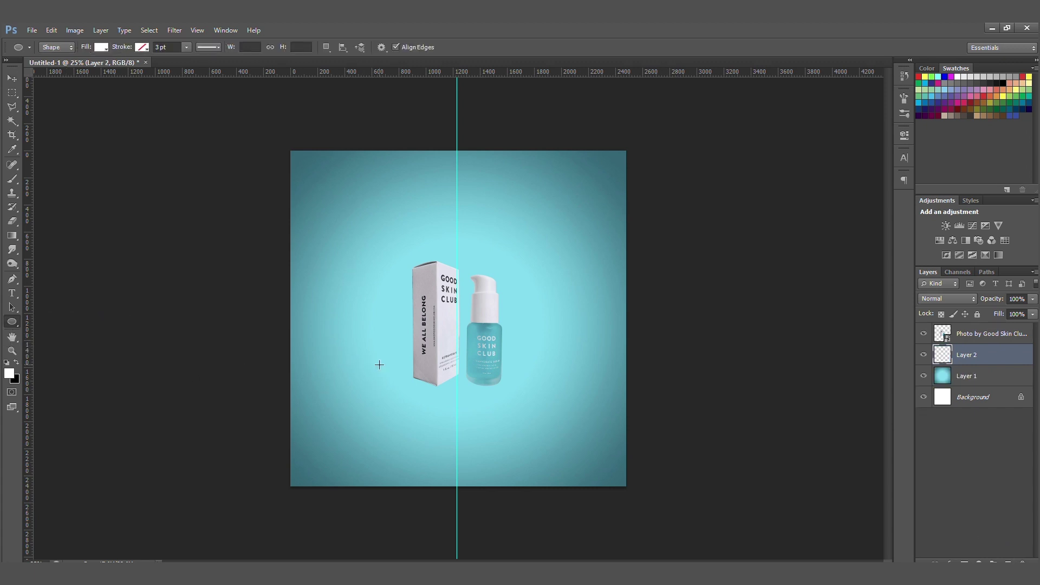
left_click_drag(420, 392, 485, 377)
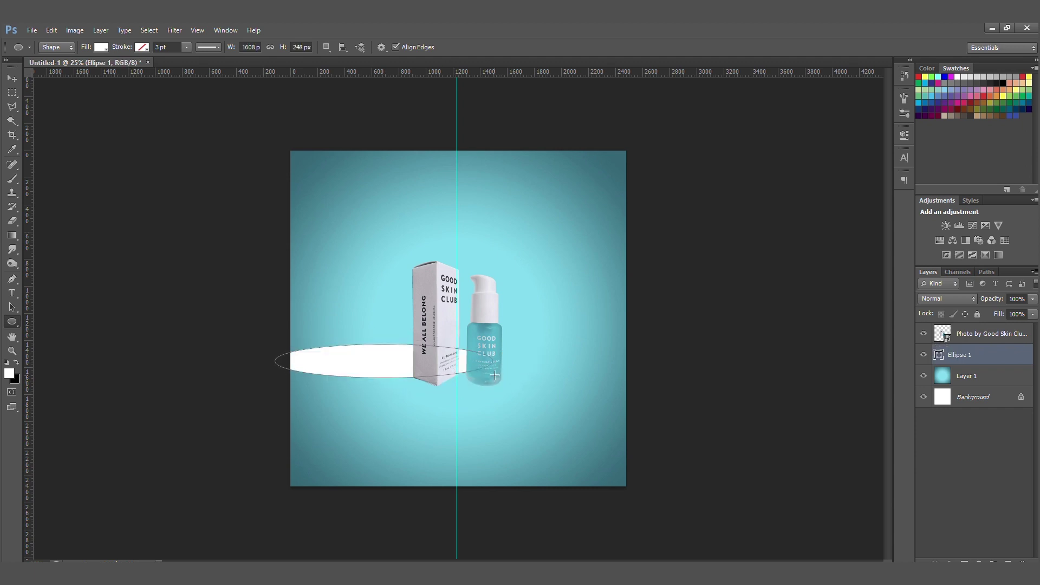
Place the ellipse under the box and bottle, narrow it to 1408 px and centre it on the vertical guide.
key("v")
left_click_drag(375, 365, 549, 384)
key("ctrl+t")
key("Return")
key("ctrl+t")
key("shift+Right")
key("shift+Right")
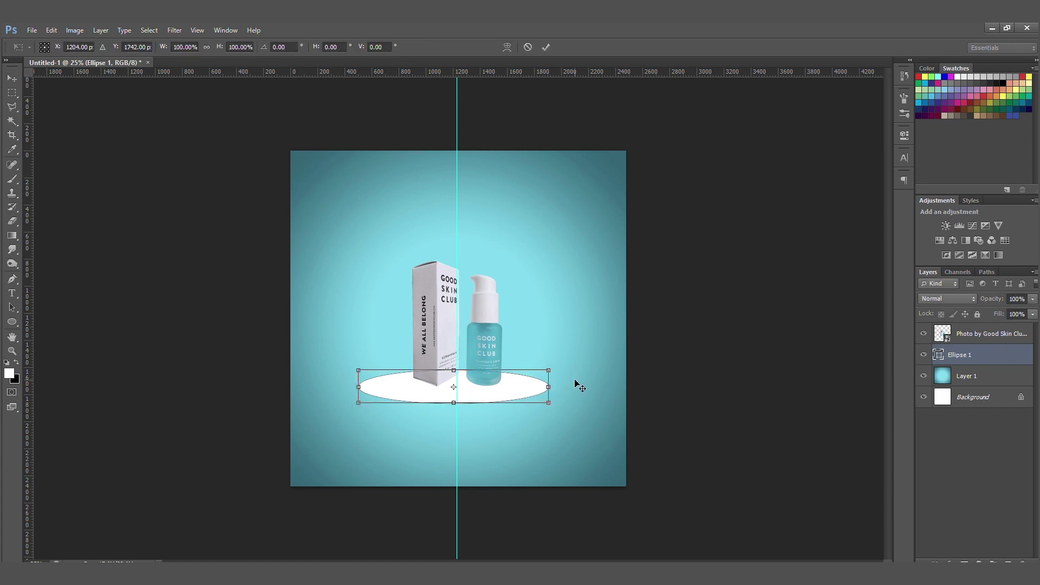
key("Return")
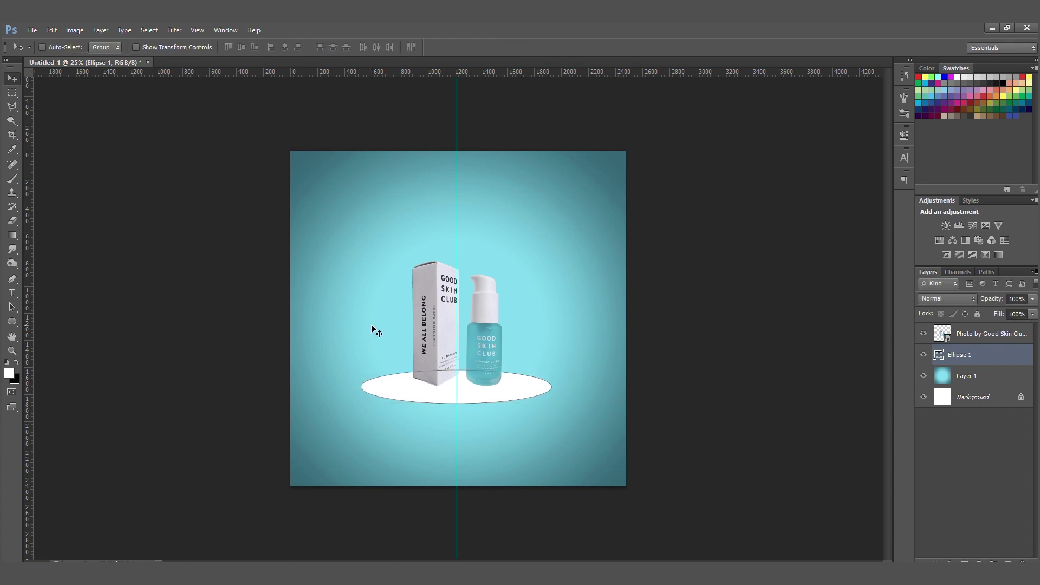
Draw a white rectangle from the ellipse's left edge down past the bottom of the canvas.
left_click(12, 323)
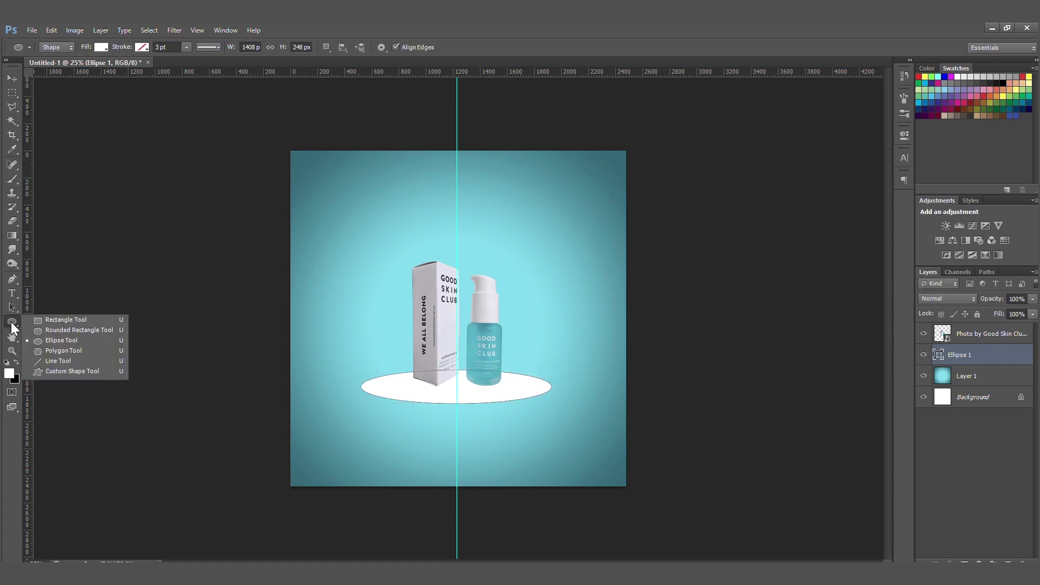
left_click(61, 320)
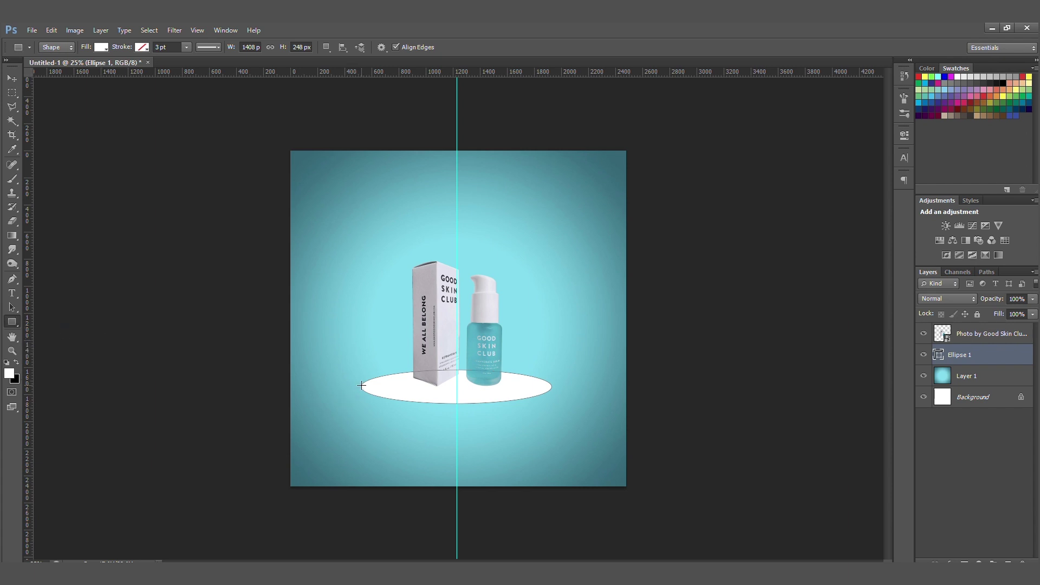
mouse_move(361, 386)
left_mouse_down()
mouse_move(495, 485)
mouse_move(433, 487)
left_mouse_up()
key("v")
left_click_drag(392, 369, 428, 405)
Widen the rectangle to 1408 px to match the ellipse and place its layer beneath Ellipse 1.
key("ctrl+t")
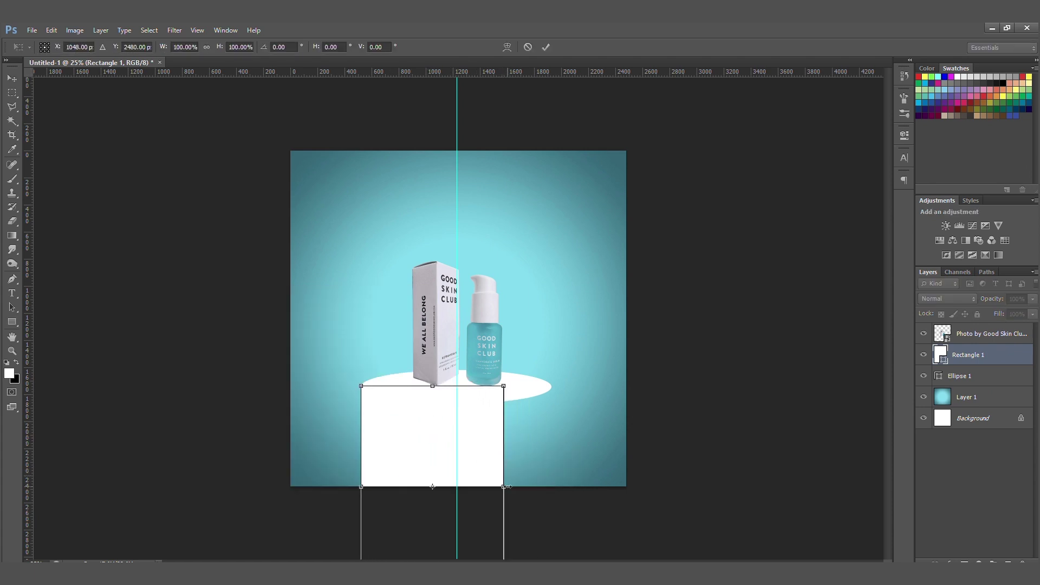
left_click_drag(550, 480, 553, 466)
key("Return")
left_click_drag(942, 348, 943, 370)
Give the ellipse a linear gradient fill at 90° and set its start stop to dark teal 186e7d.
left_click(966, 353)
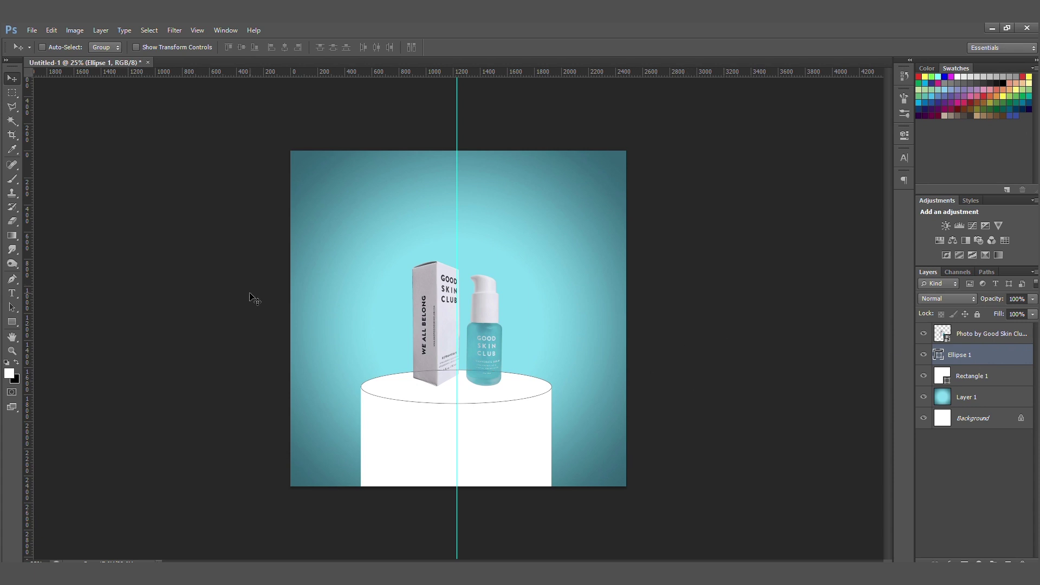
key("u")
left_click(101, 47)
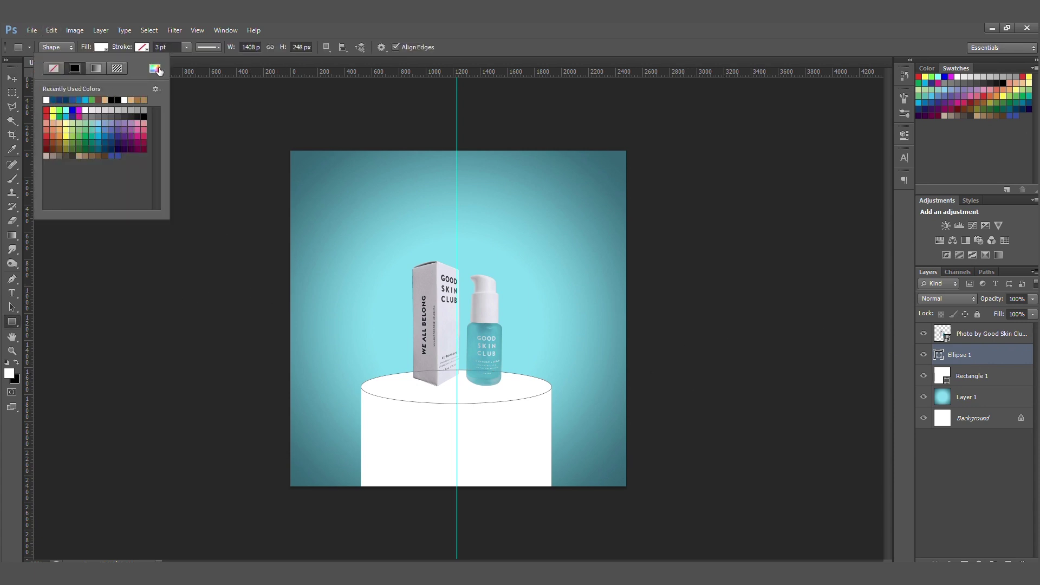
left_click(155, 68)
key("Escape")
left_click(95, 68)
double_click(46, 177)
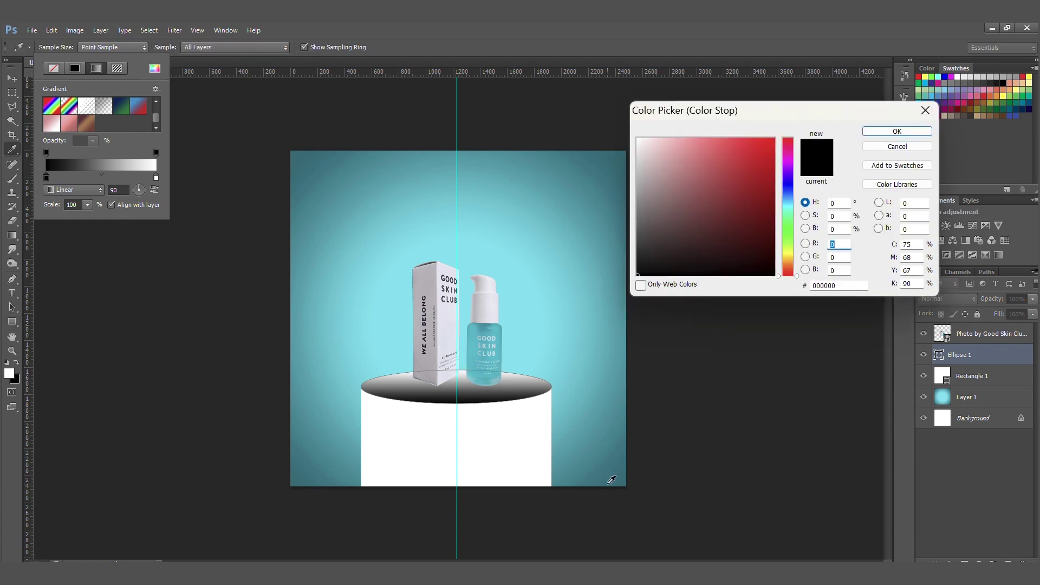
left_click(618, 174)
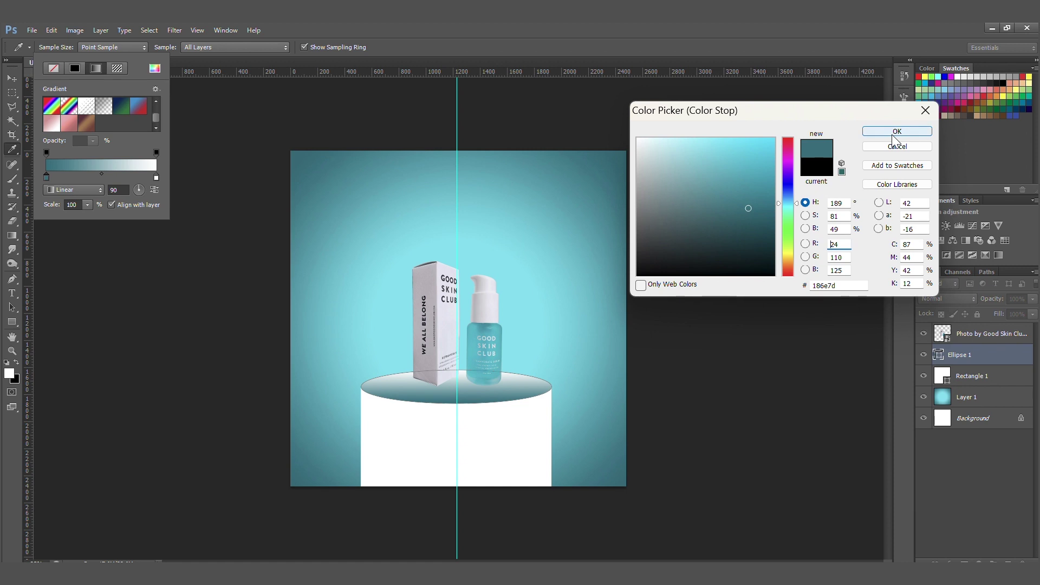
key("Return")
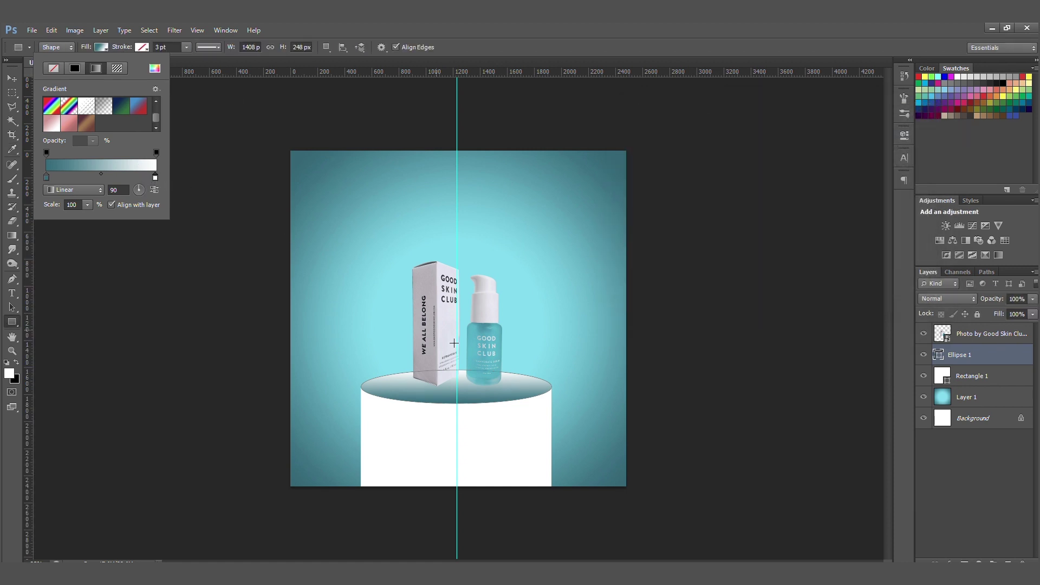
Set the end stop of the ellipse's gradient to light cyan 5ddbec, sampled from the background.
left_click(155, 177)
double_click(155, 177)
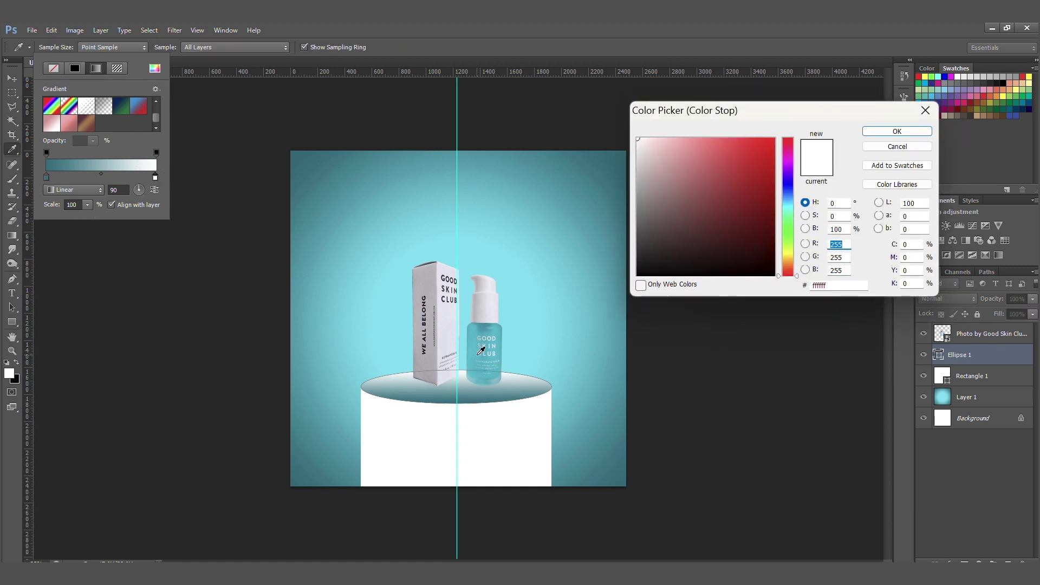
left_click(478, 344)
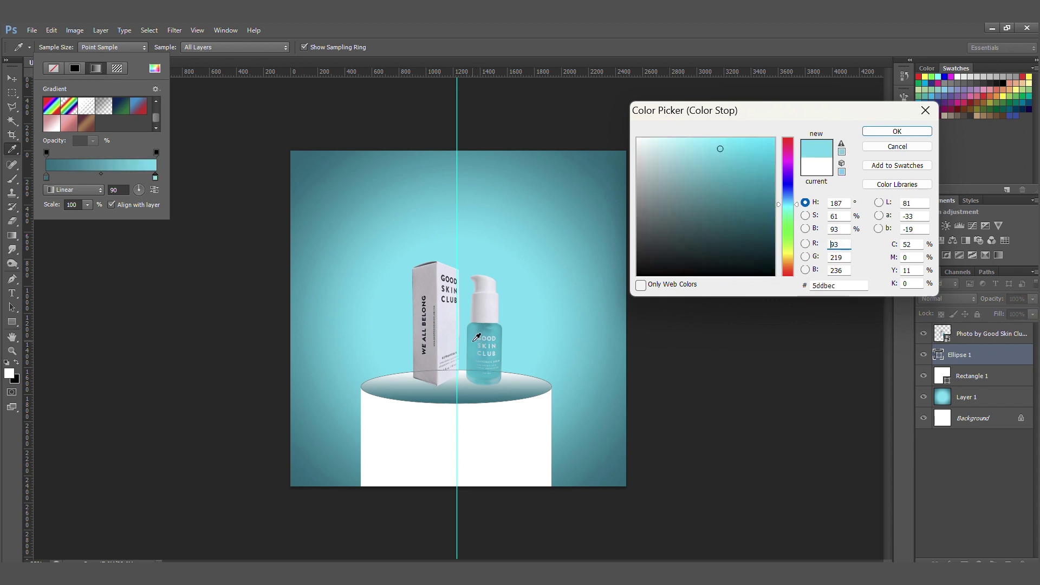
left_click(898, 131)
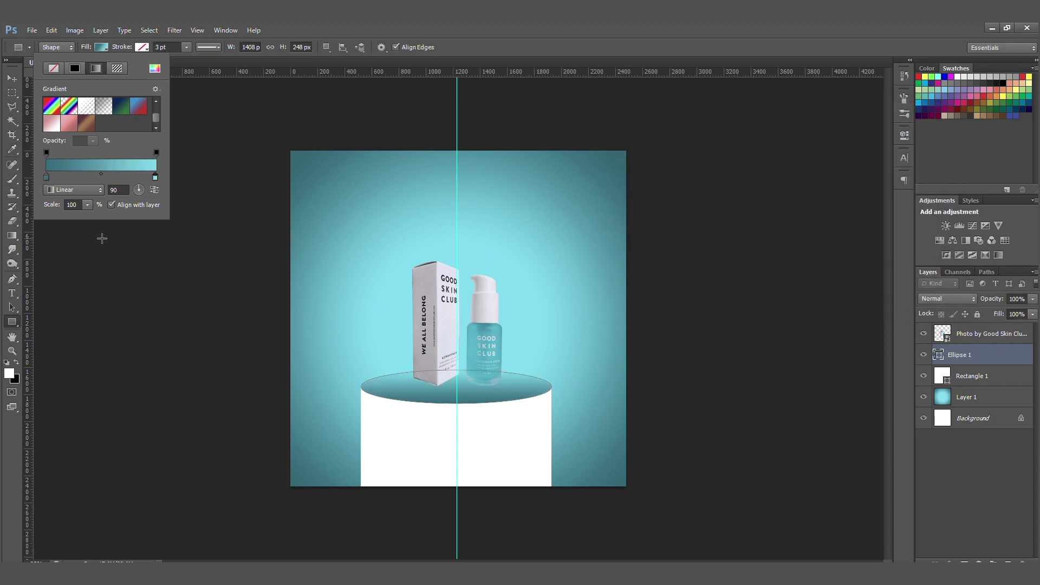
Add a middle stop to the ellipse's gradient and colour it pale cyan 73e5f2.
left_click(110, 177)
double_click(110, 177)
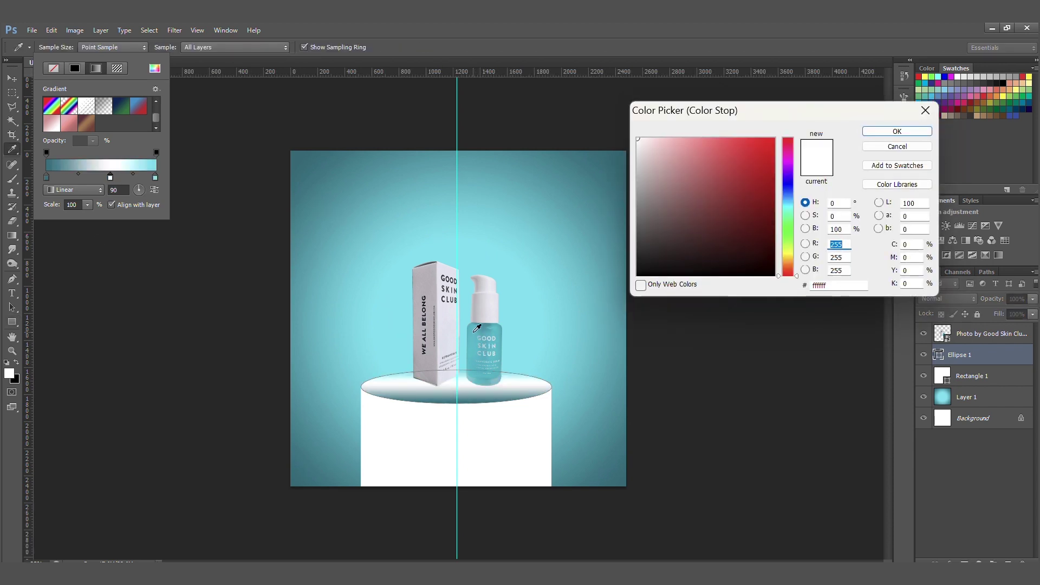
left_click(724, 153)
left_click_drag(724, 153, 709, 144)
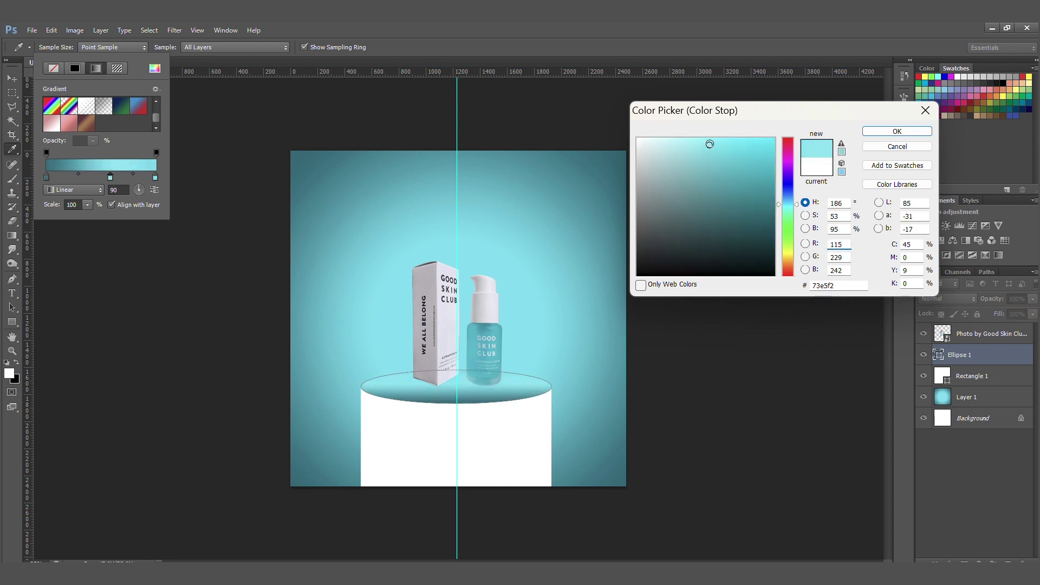
left_click(910, 131)
Save the ellipse's three-stop teal gradient as a new gradient preset.
left_click(154, 88)
left_click(201, 101)
left_click(635, 216)
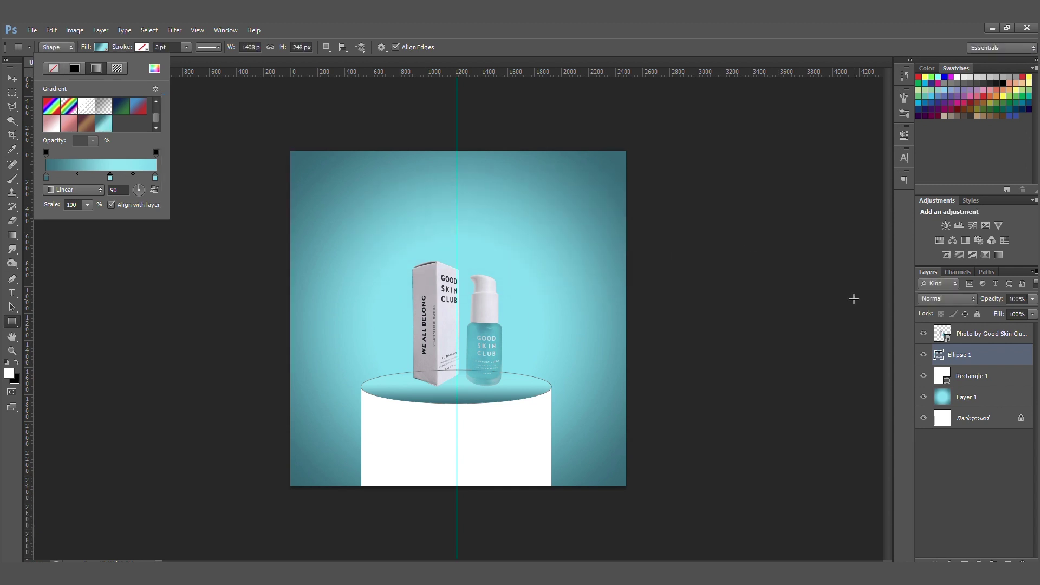
Fill Rectangle 1 with the saved teal gradient preset as a linear gradient and set its angle to 11°.
left_click(973, 375)
left_click(101, 46)
left_click(96, 67)
left_click(103, 123)
left_click(141, 189)
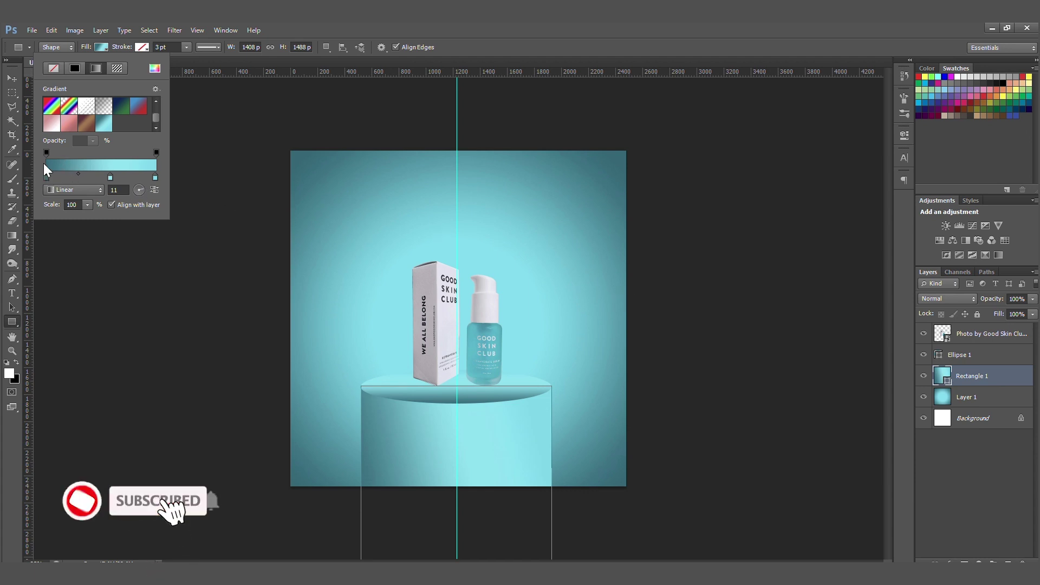
Add a dark teal 186e7d stop at the light end of Rectangle 1's gradient and move its two light stops towards the middle.
double_click(46, 176)
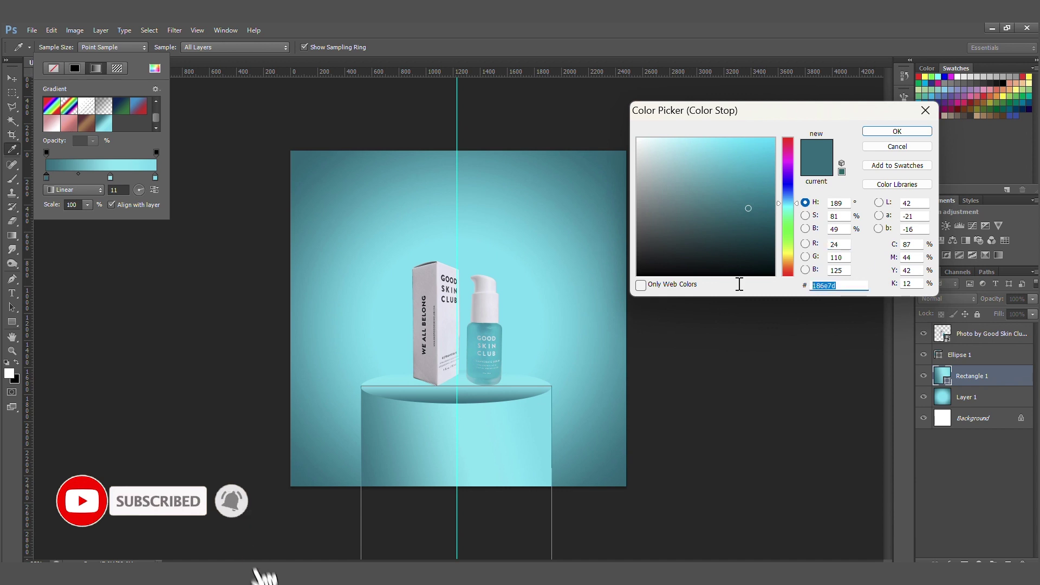
left_click(897, 131)
left_click_drag(155, 176, 142, 179)
left_click(151, 176)
double_click(151, 177)
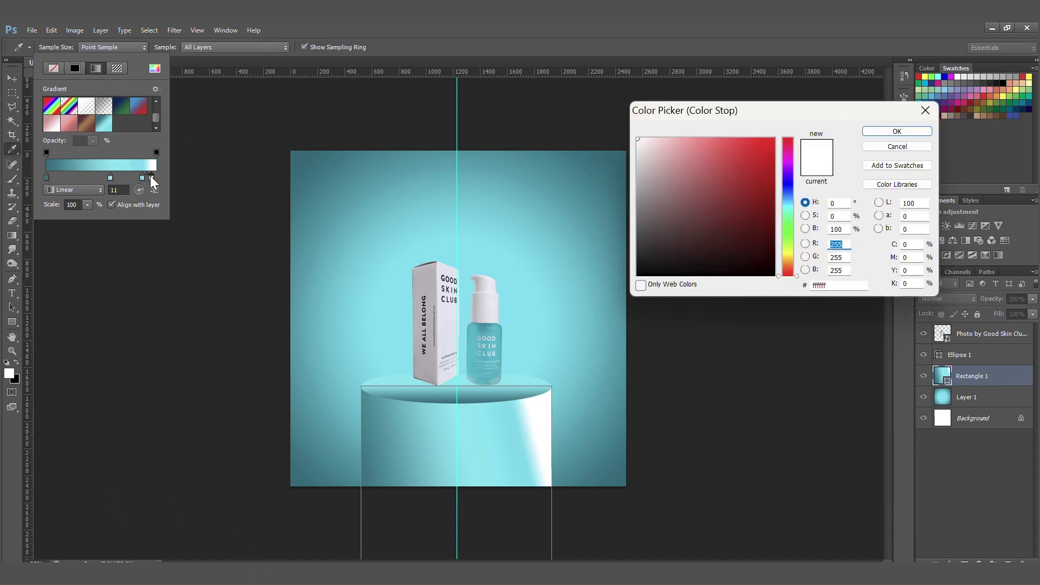
left_click_drag(858, 286, 701, 285)
type("186e7d")
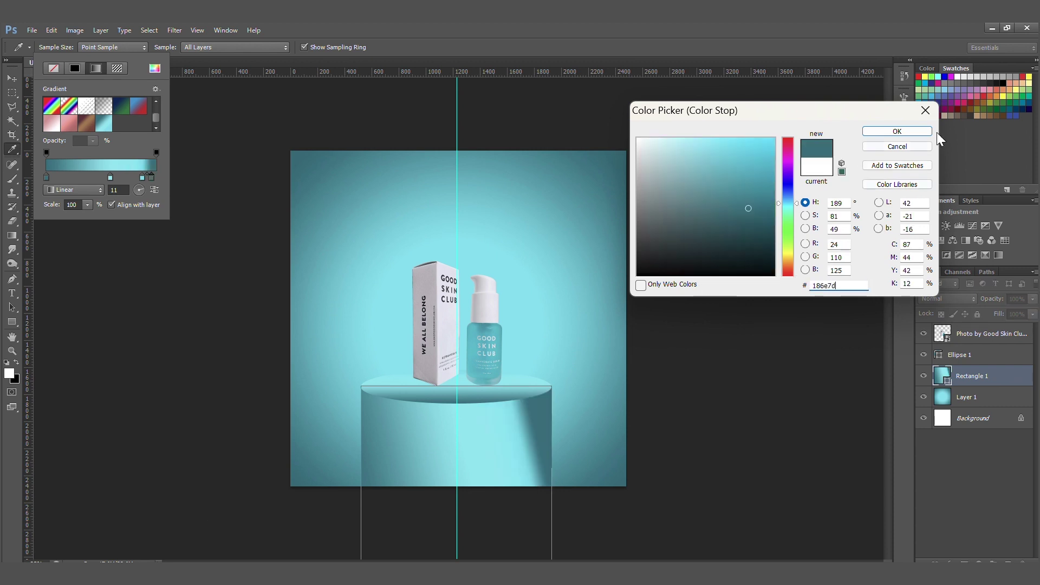
left_click(918, 132)
left_click_drag(110, 178, 72, 178)
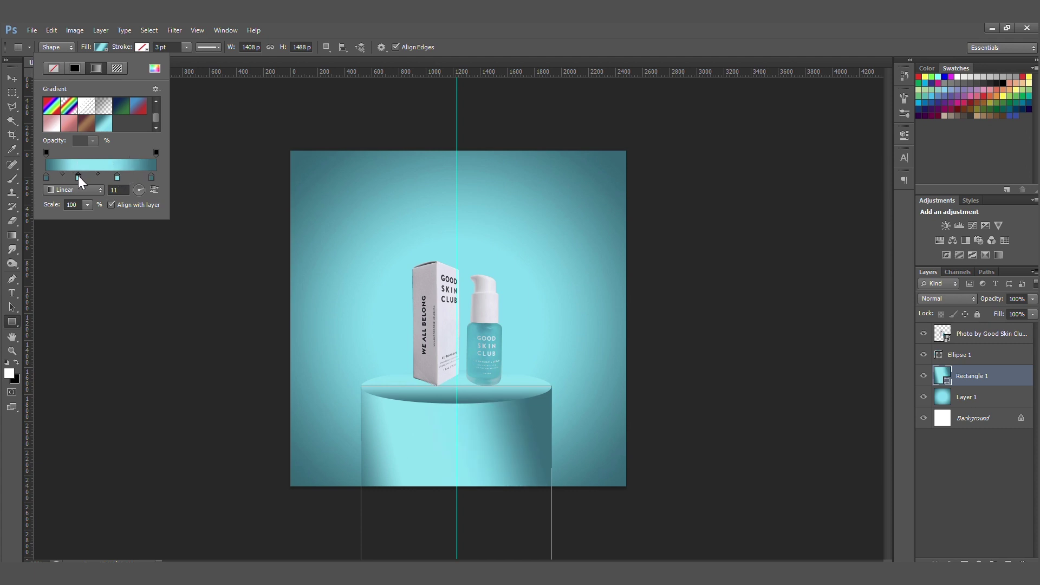
left_click_drag(73, 176, 87, 176)
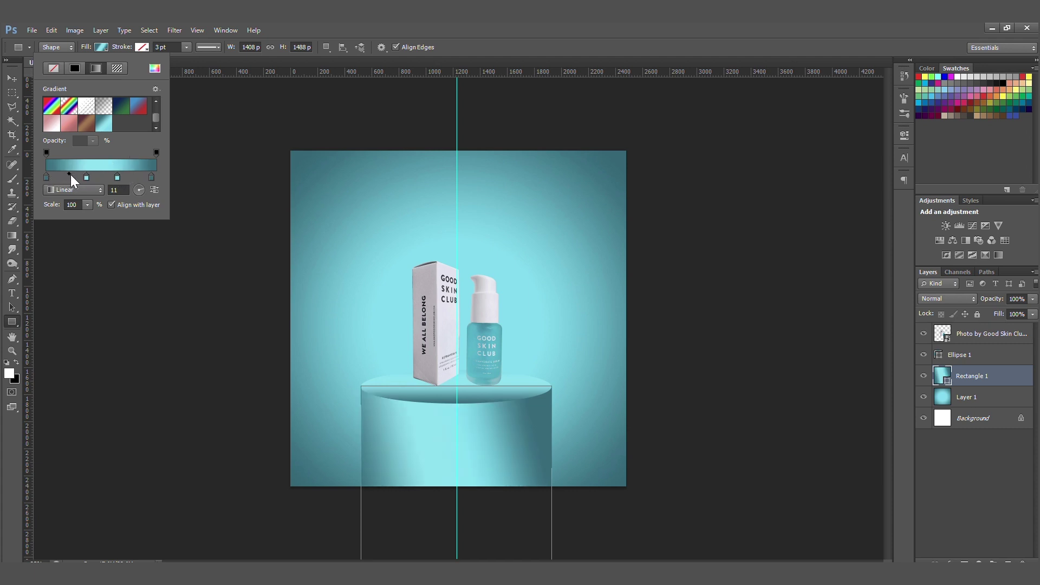
Recolour the middle stop of Ellipse 1's gradient to a paler cyan.
left_click(983, 362)
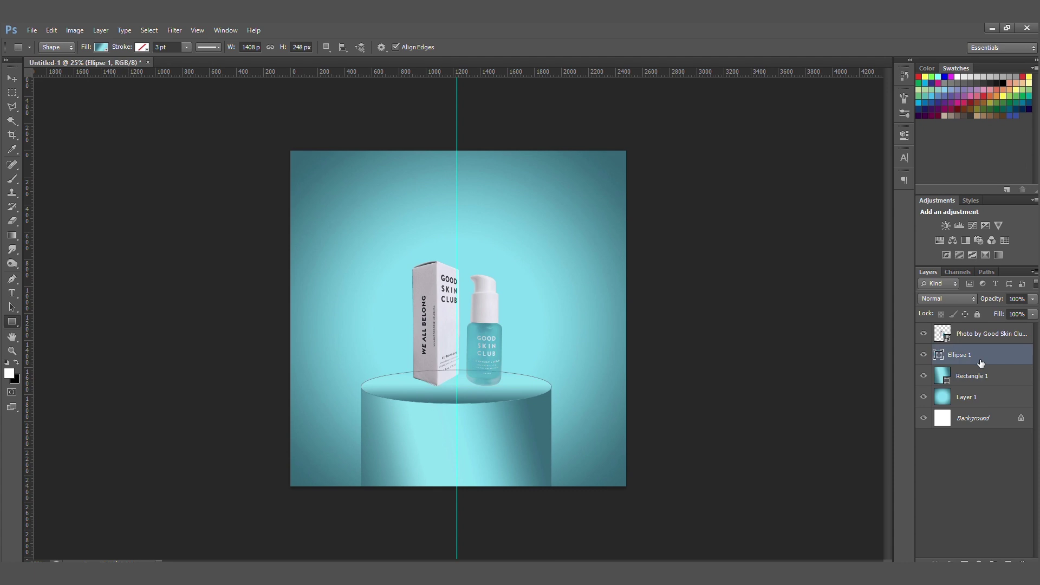
left_click(100, 46)
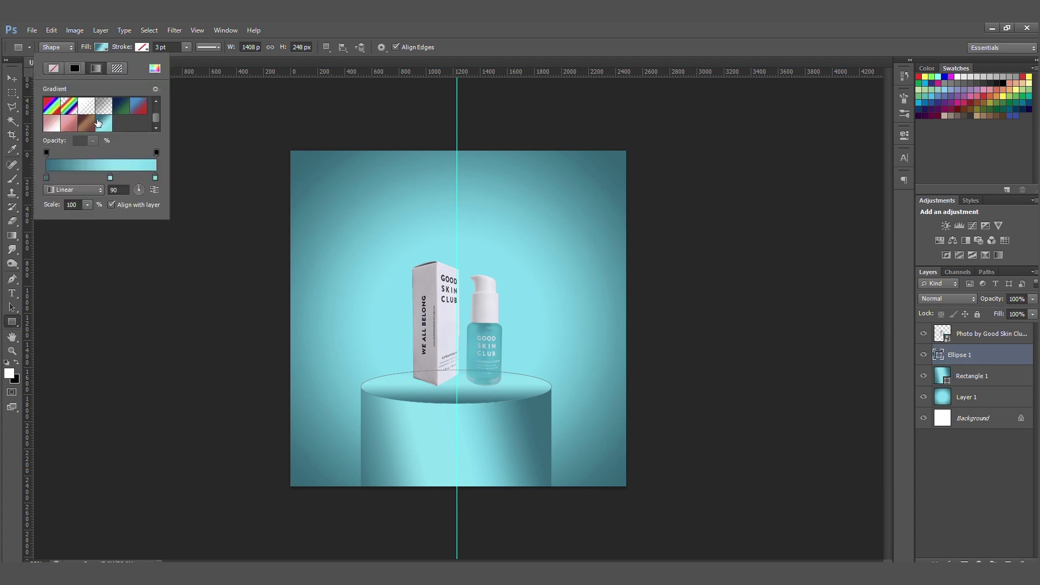
double_click(111, 178)
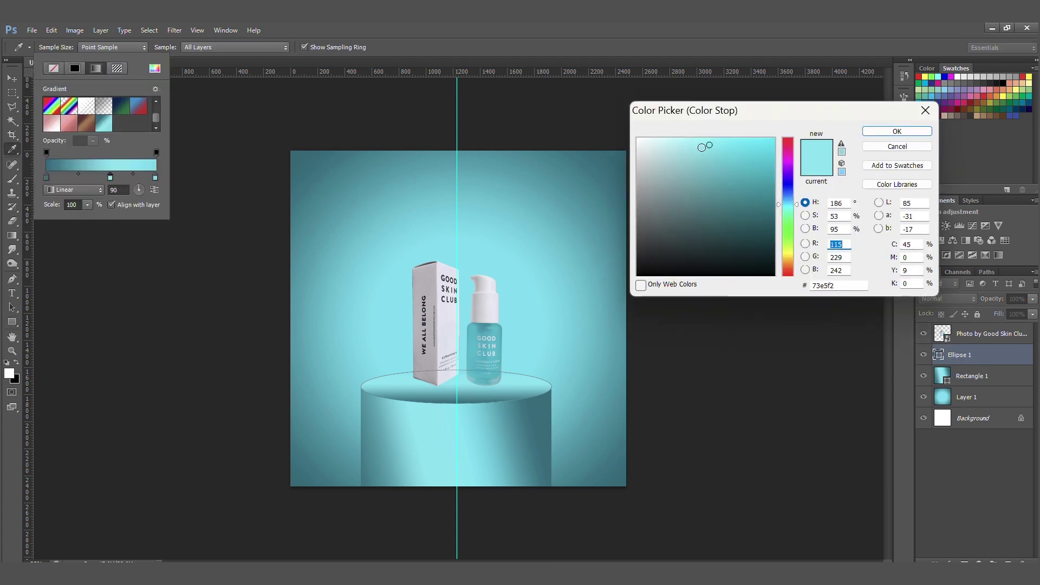
left_click(689, 141)
left_click(896, 131)
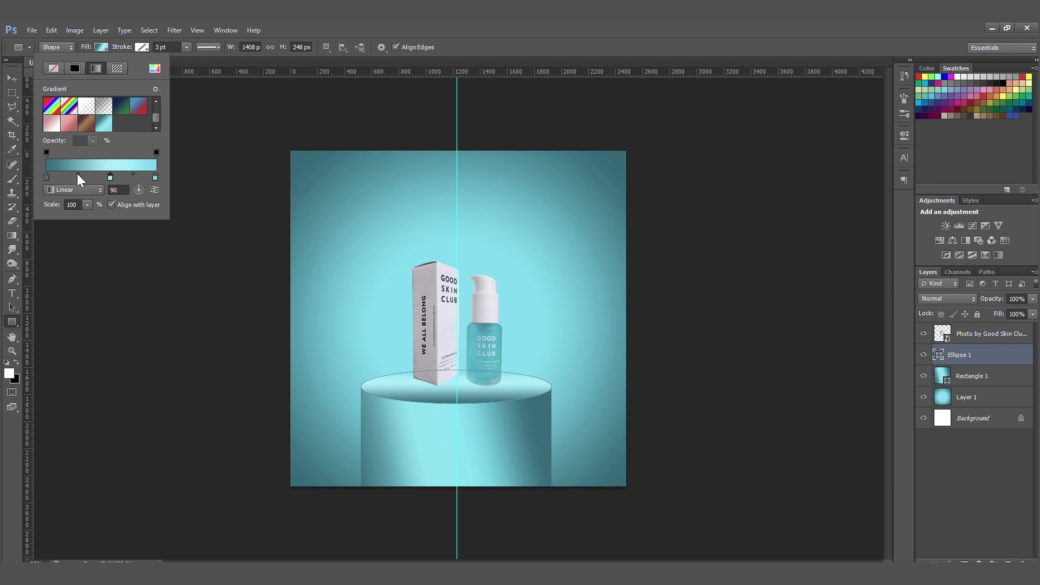
Adjust the blend of Ellipse 1's gradient by shifting the pale middle stop close to the light end stop.
left_click_drag(78, 173, 146, 173)
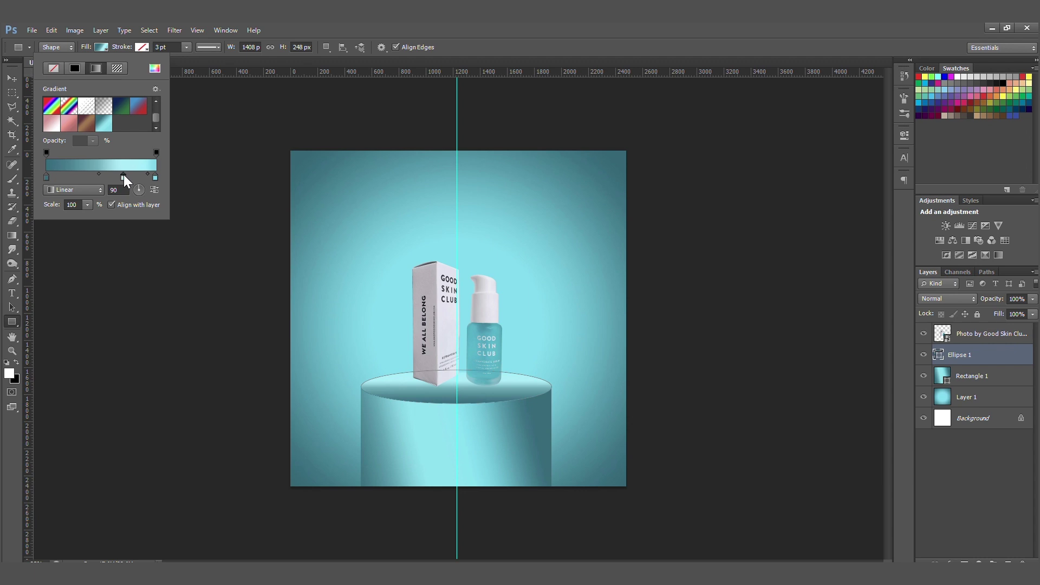
left_click_drag(98, 173, 113, 170)
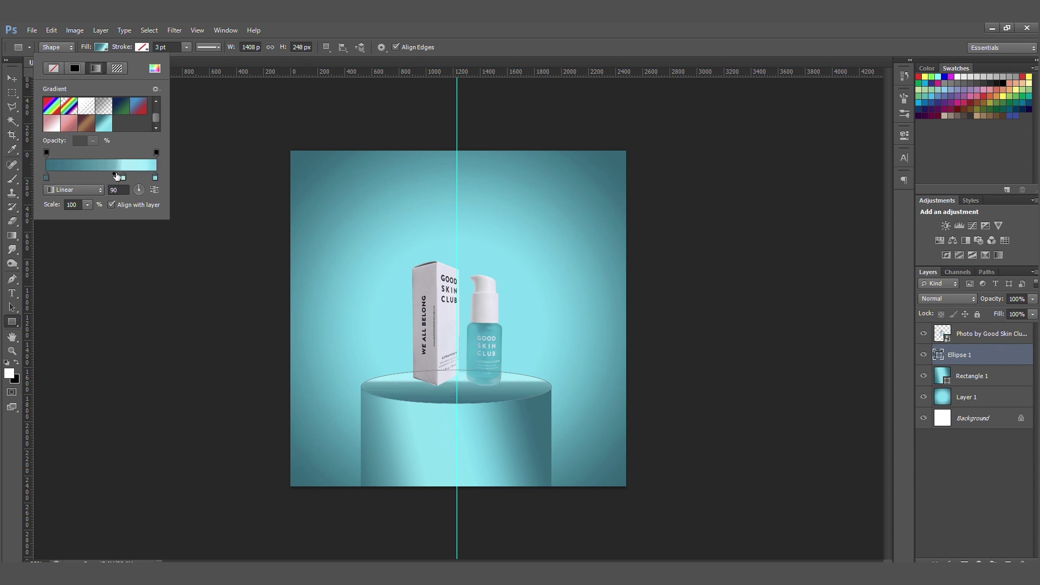
left_click_drag(123, 177, 136, 177)
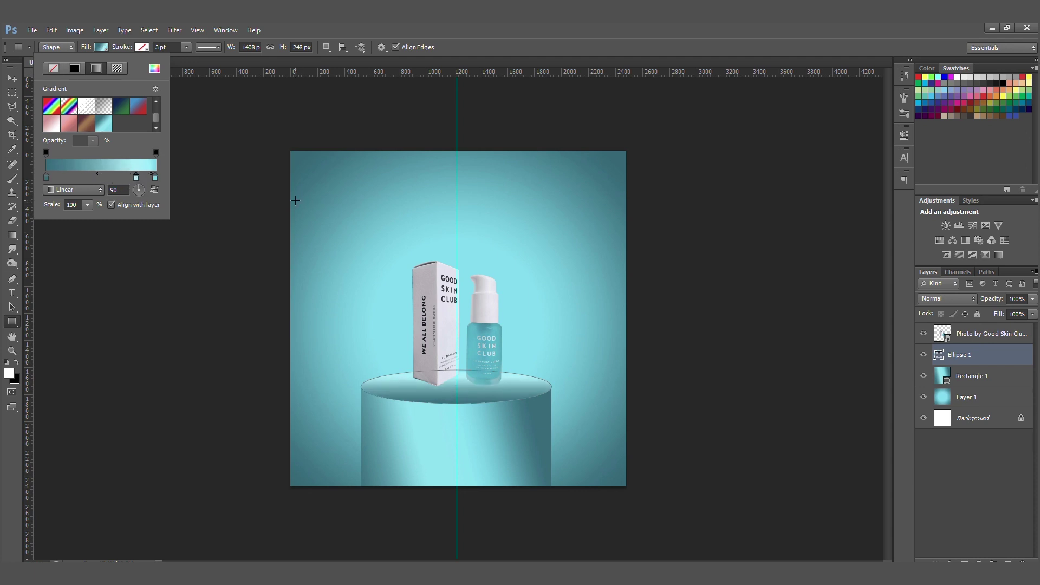
left_click(12, 78)
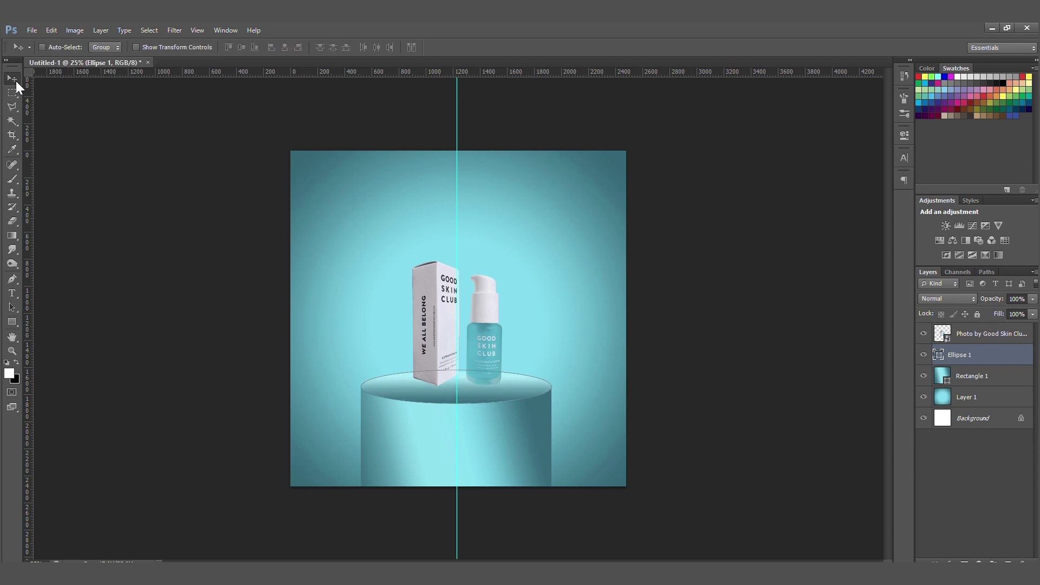
Add a solid outside stroke to Ellipse 1 in light cyan sampled from the background.
double_click(1008, 363)
left_click(725, 169)
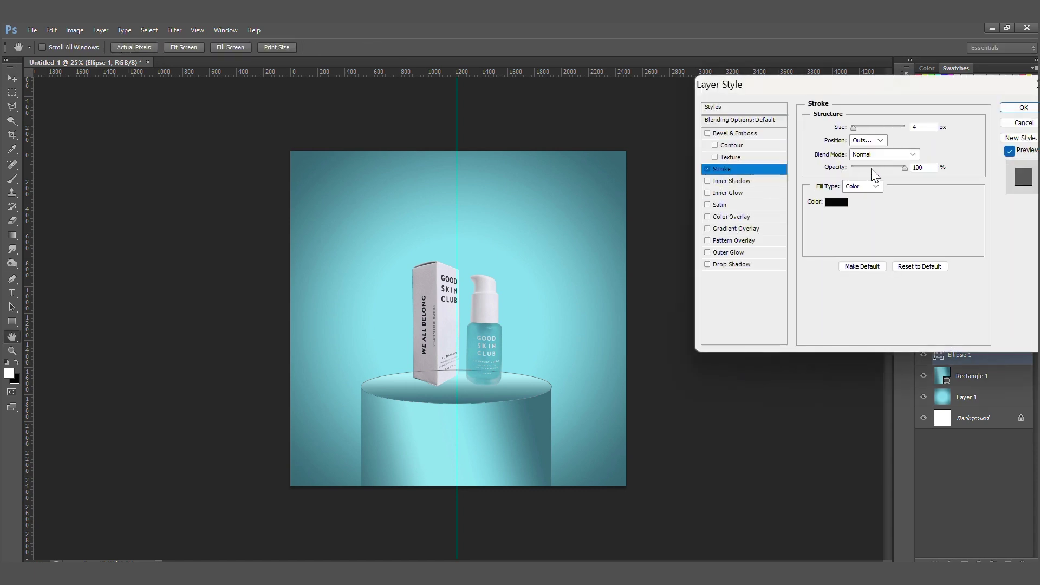
left_click(828, 203)
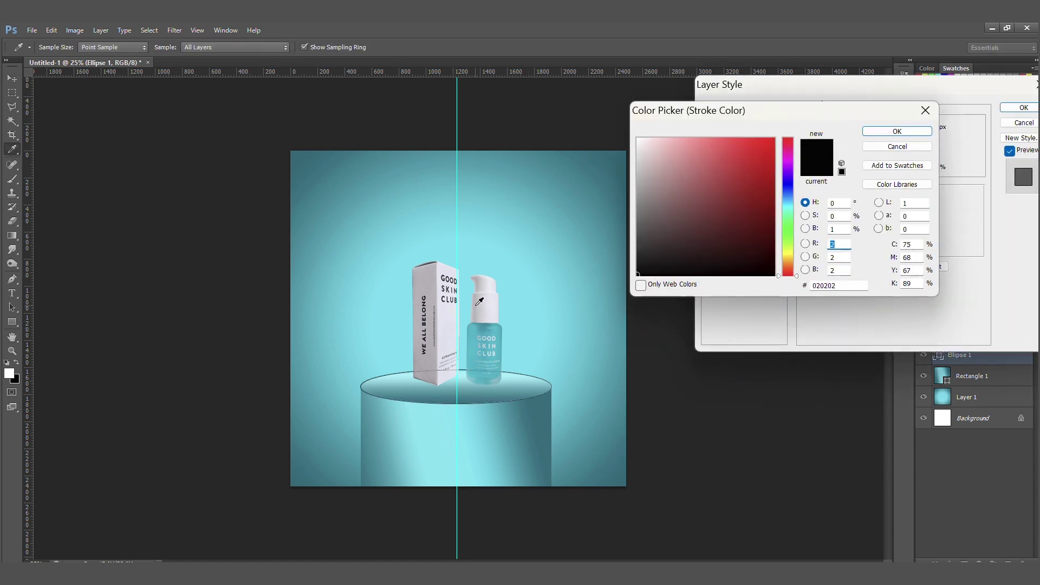
left_click(897, 132)
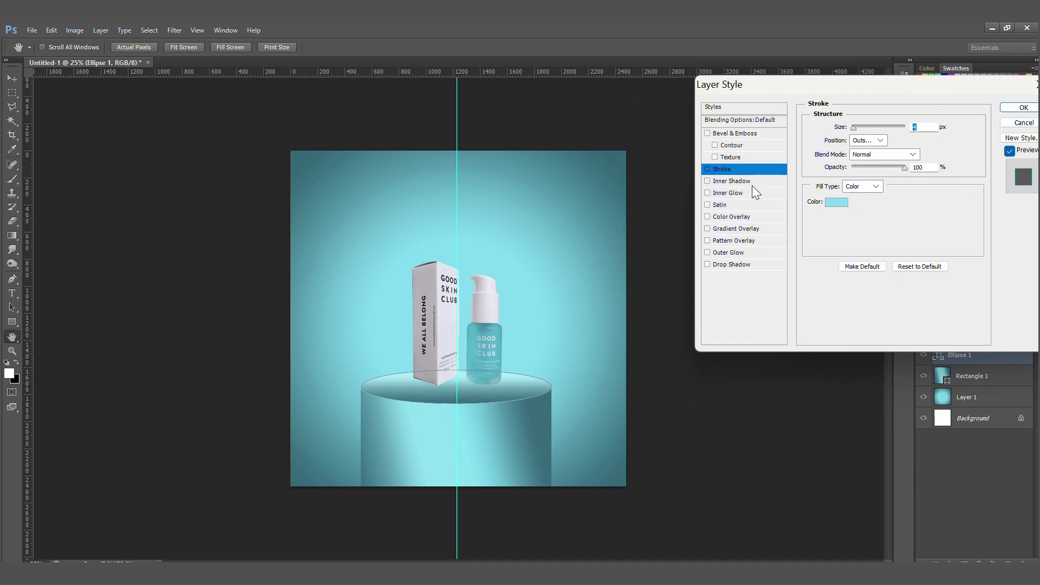
Add an inner glow to Ellipse 1 and colour it light cyan 60e0f1.
left_click(732, 194)
left_click(840, 166)
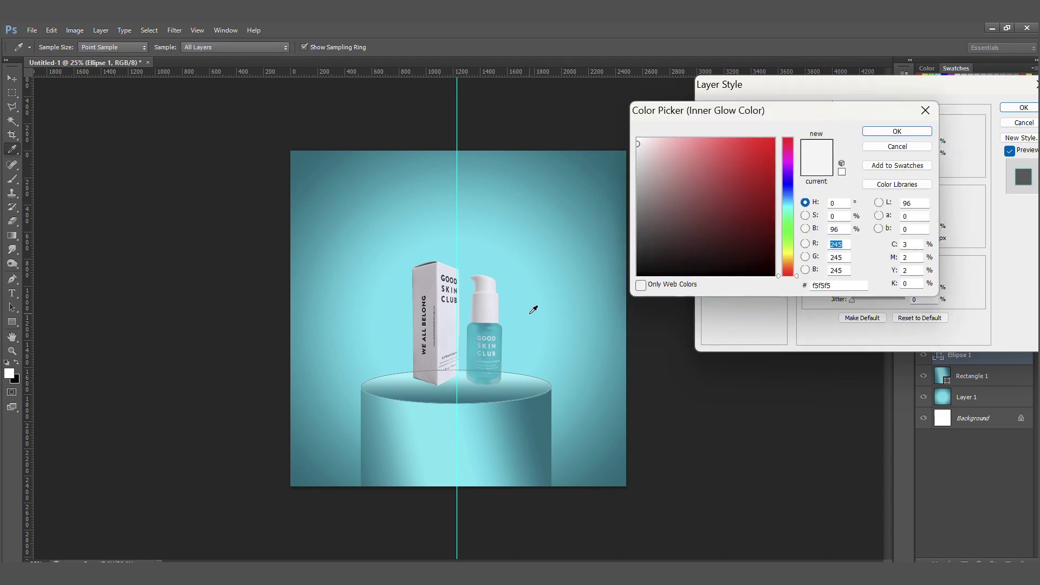
left_click(784, 203)
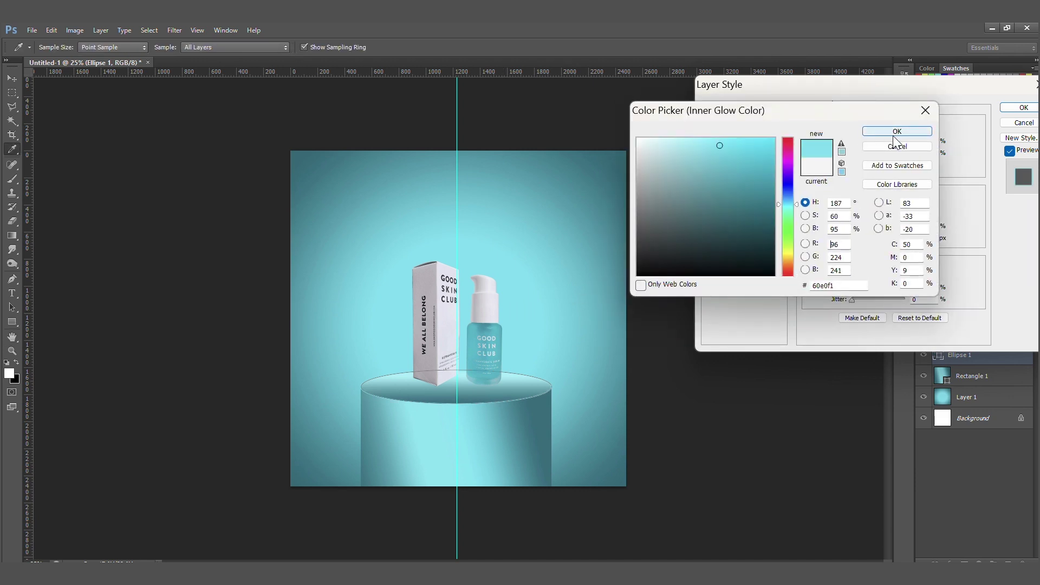
left_click(897, 131)
Set Ellipse 1's stroke size to 6 px, and apply its inner glow with a lower opacity and larger size.
left_click(707, 169)
type("6")
left_click(733, 193)
left_click(857, 238)
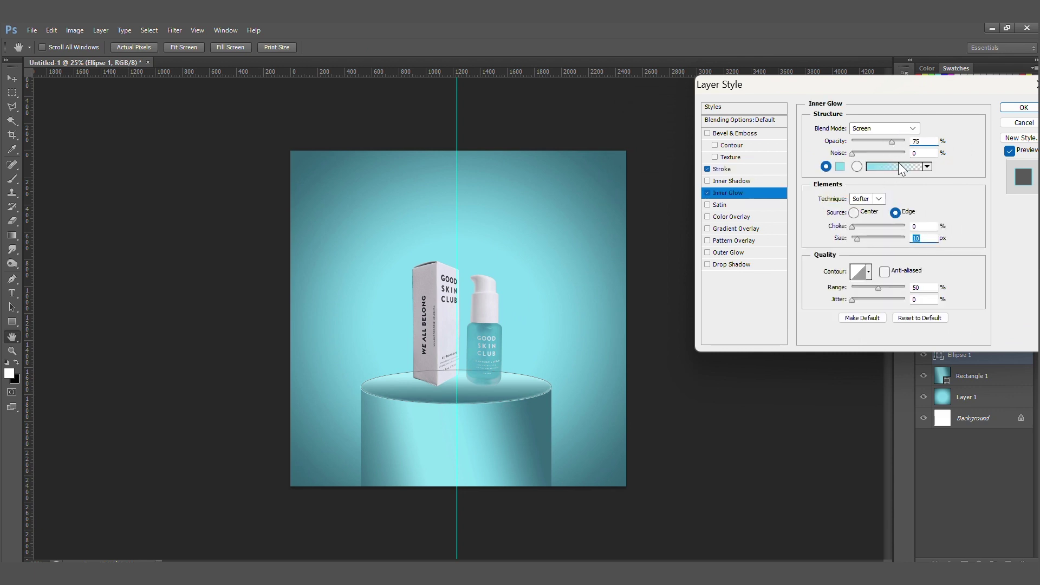
left_click_drag(891, 142, 879, 142)
left_click(859, 237)
left_click(1024, 108)
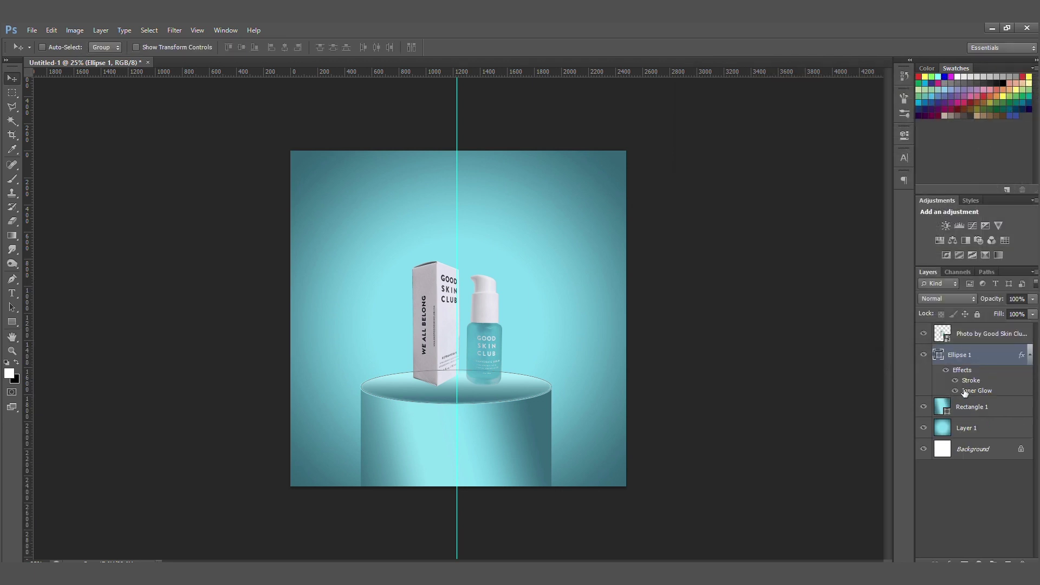
left_click(1027, 353)
Add a 4 px outside stroke to Rectangle 1 in light cyan 60e0f1.
left_click(1019, 384)
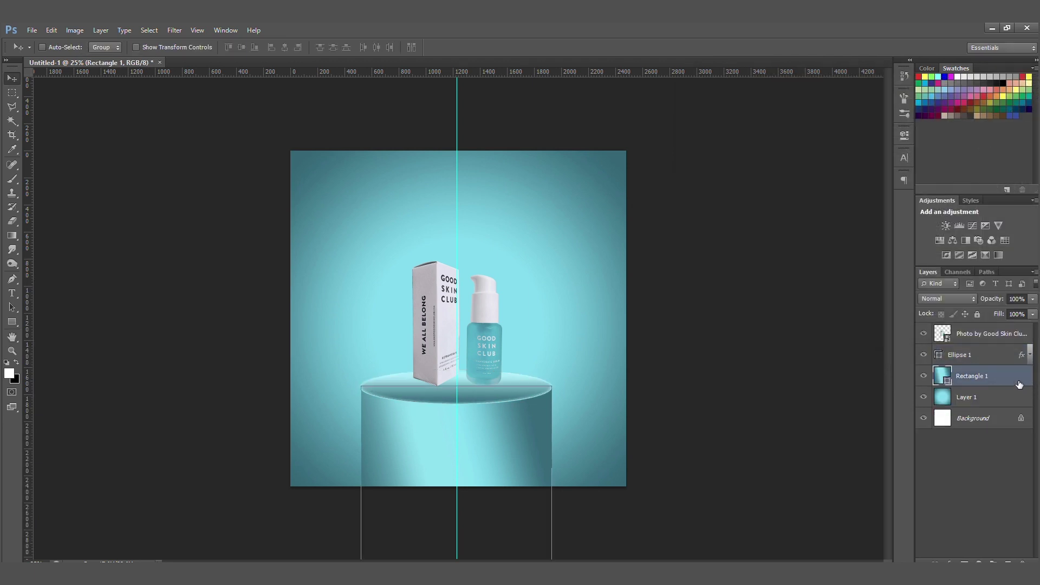
double_click(1020, 385)
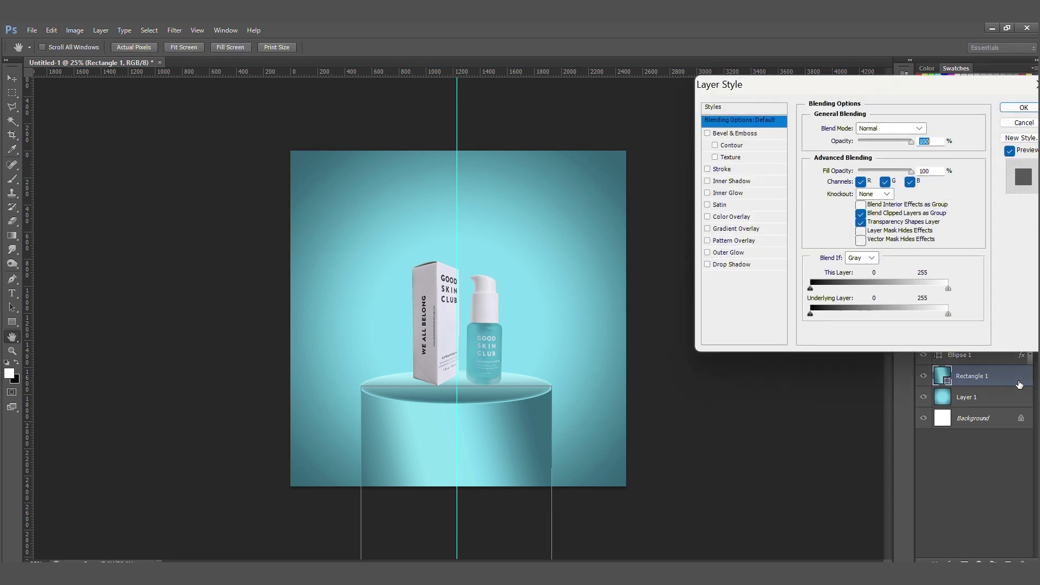
left_click(738, 172)
left_click(843, 207)
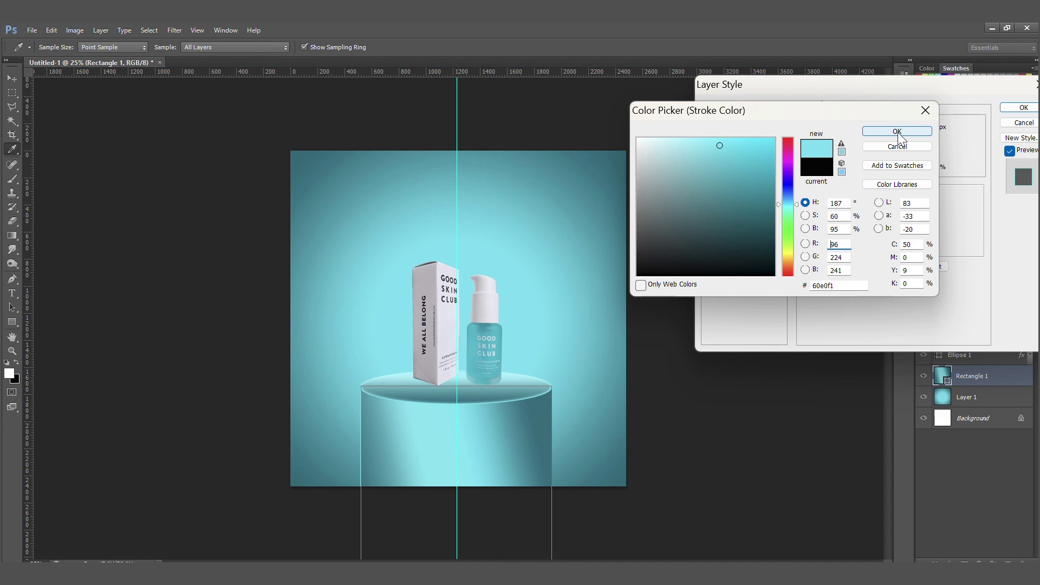
left_click(897, 132)
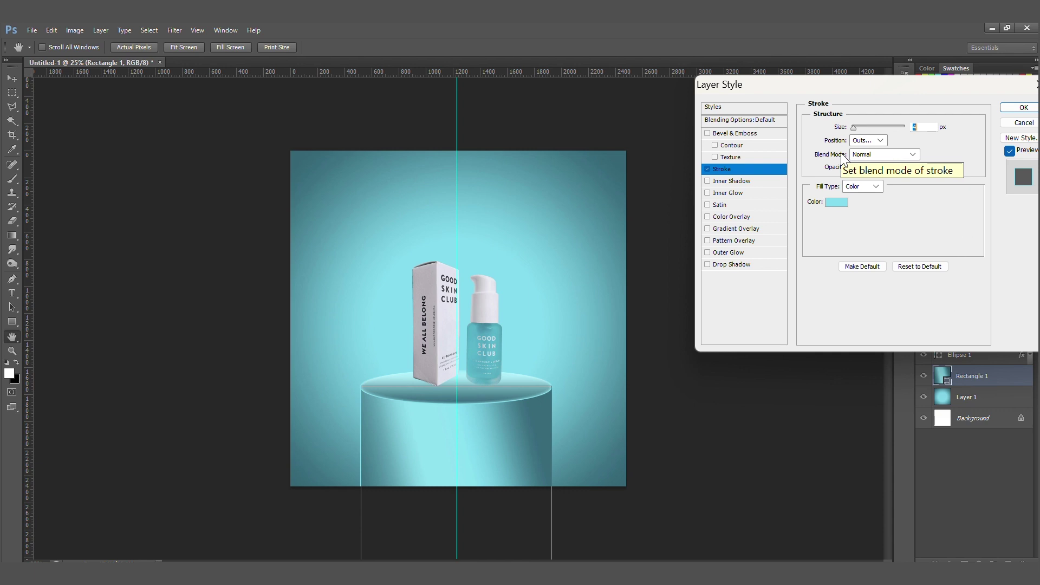
Add a light cyan inner glow to Rectangle 1 with 51% opacity and a size of 29 px.
left_click(738, 190)
left_click(844, 167)
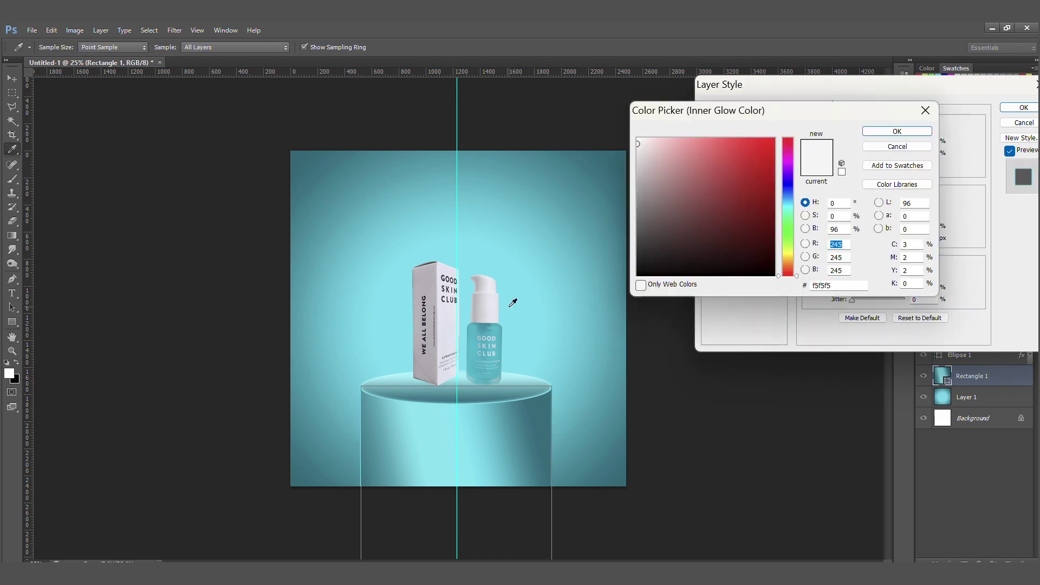
left_click(896, 133)
left_click_drag(857, 238, 860, 237)
left_click_drag(892, 140, 879, 142)
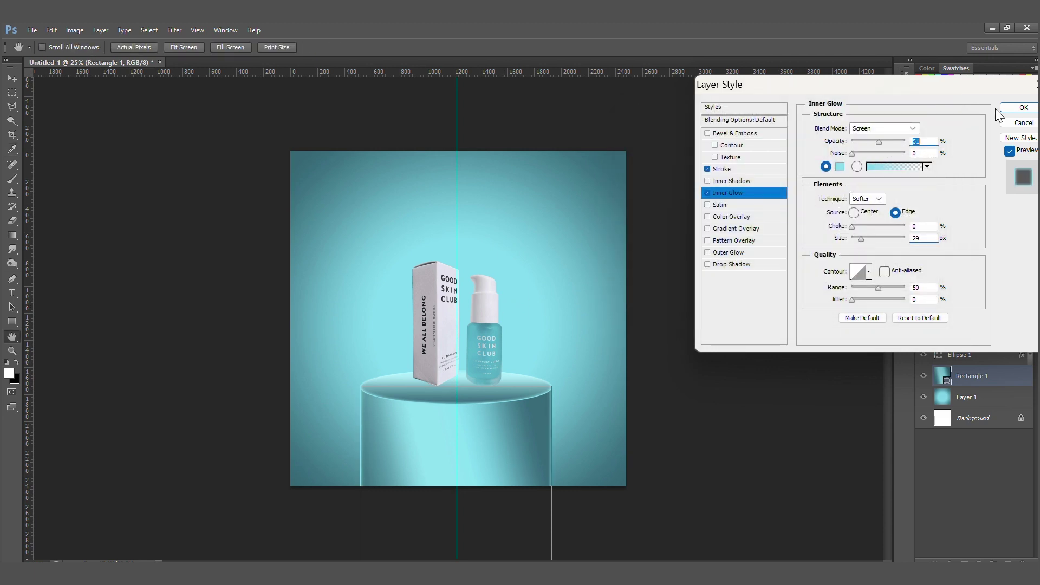
left_click(1023, 107)
left_click(1028, 379)
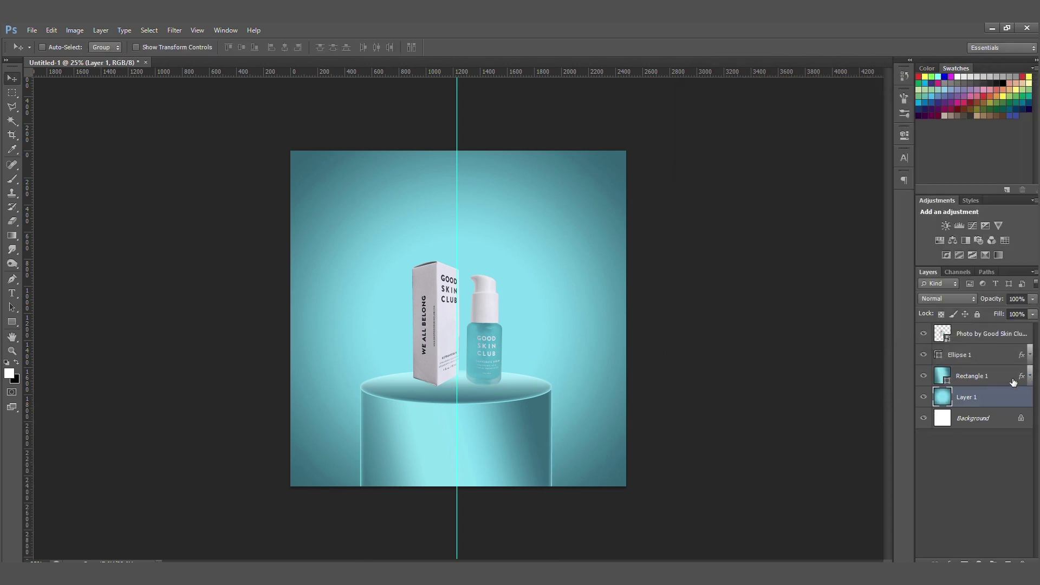
Duplicate the product photo layer and place the lower copy, flipped vertically, beneath the box and bottle as a reflection.
left_click_drag(980, 337, 1005, 553)
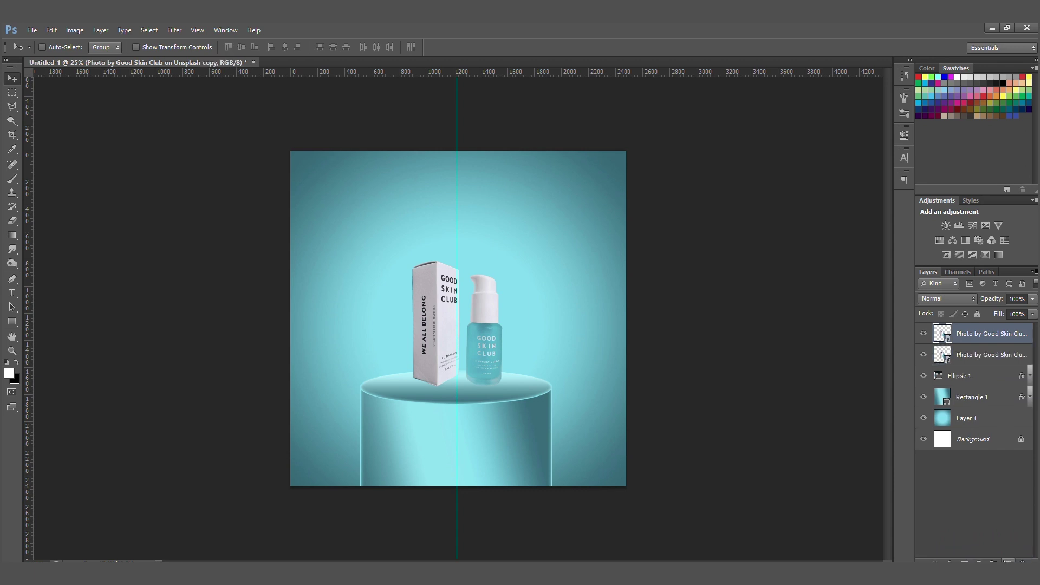
left_click(1000, 357)
key("ctrl+t")
right_click(476, 291)
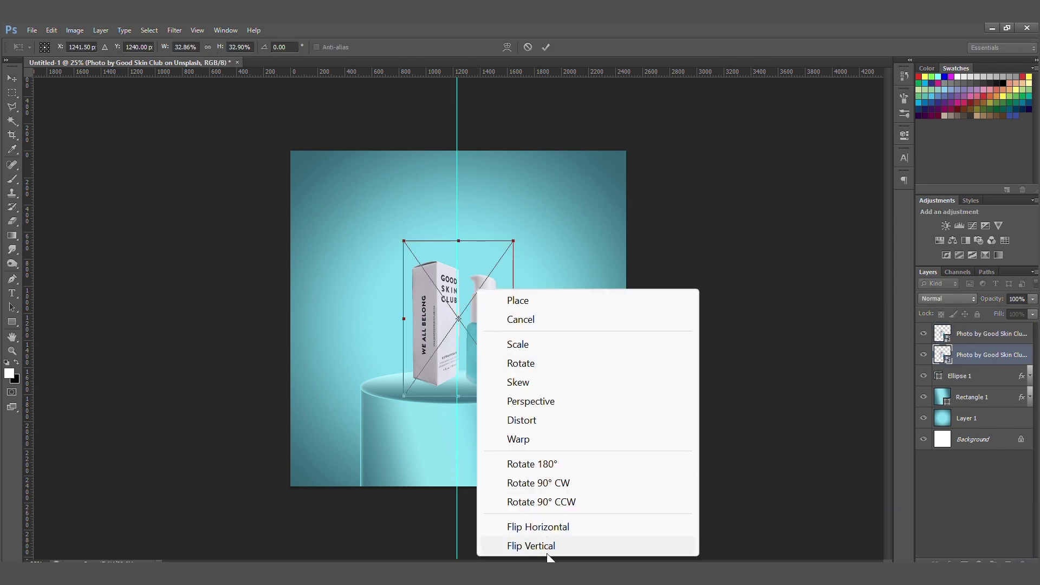
left_click(548, 547)
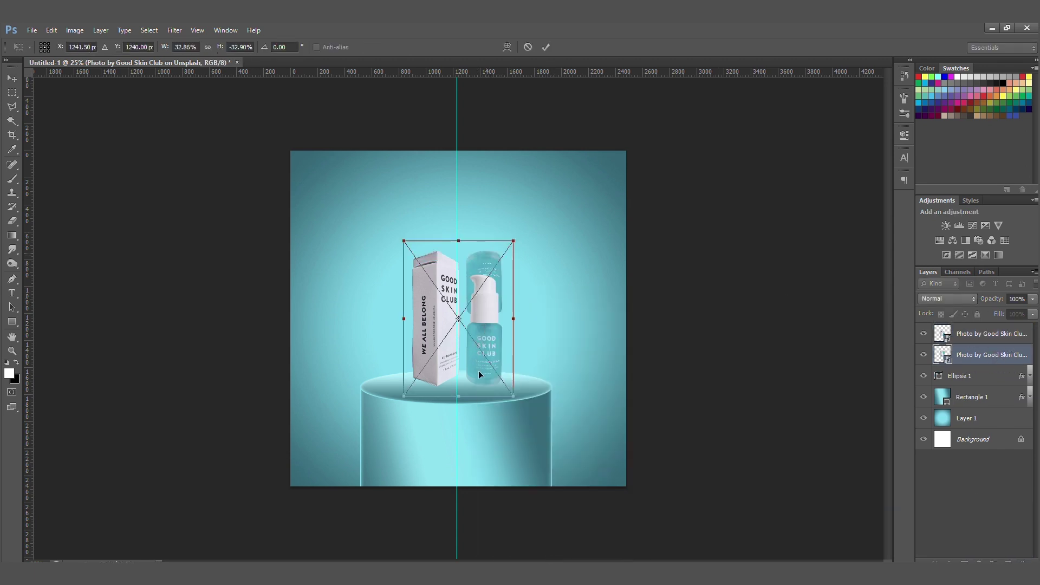
left_click_drag(479, 380, 487, 361)
Skew and distort the flipped reflection so it slants from the bases of the box and bottle, and apply the transform.
right_click(488, 385)
left_click(544, 224)
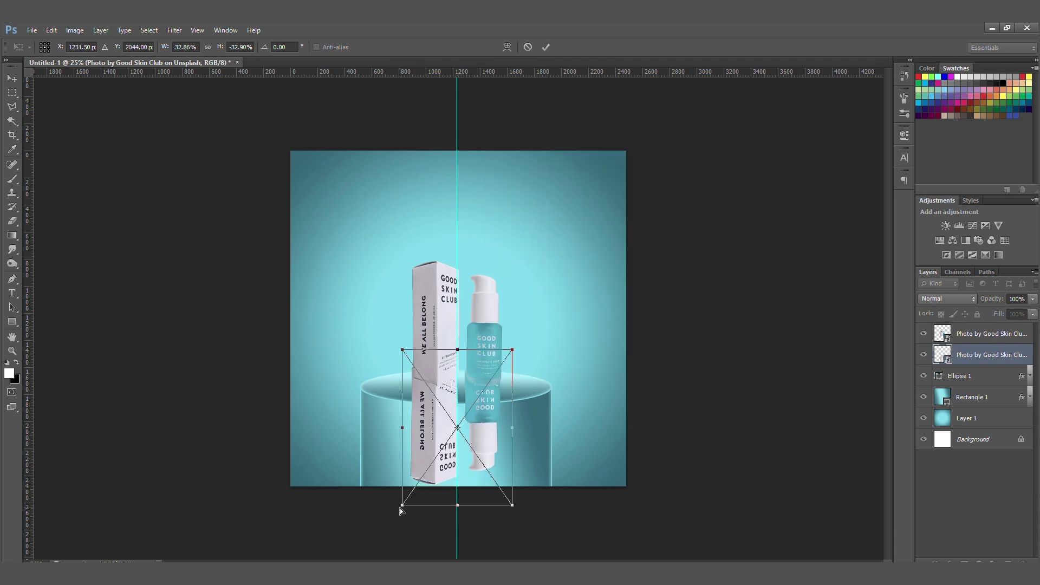
left_click_drag(386, 462, 407, 370)
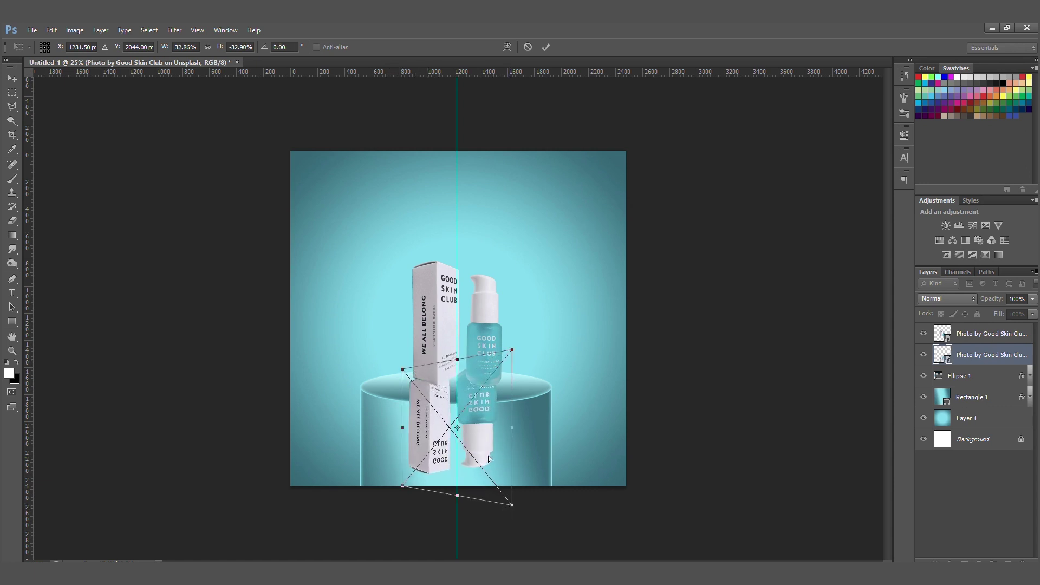
left_click_drag(489, 458, 638, 451)
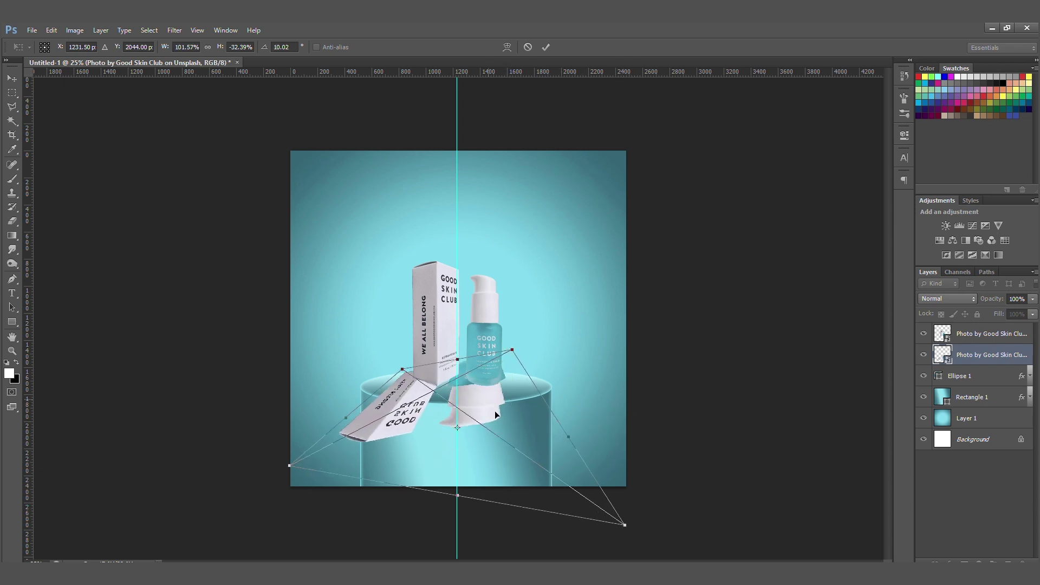
left_click_drag(502, 419, 494, 406)
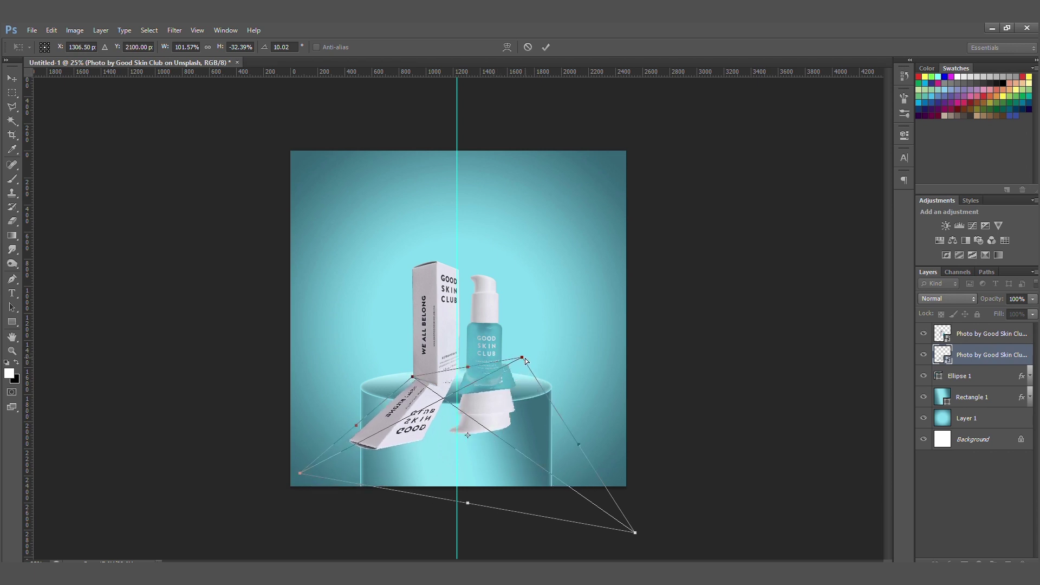
left_click_drag(521, 358, 515, 359)
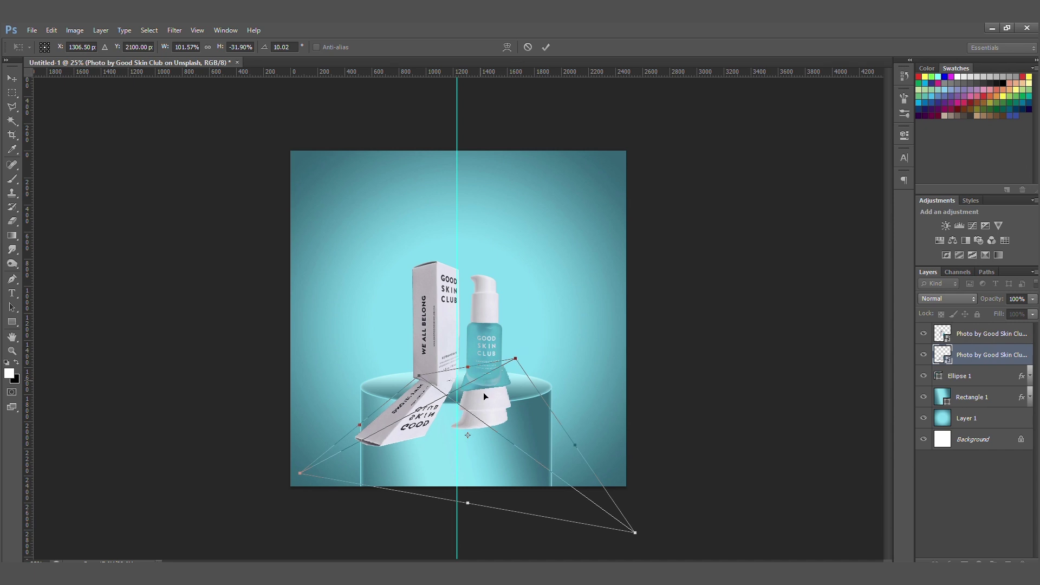
mouse_move(478, 394)
left_mouse_down()
mouse_move(469, 385)
mouse_move(480, 378)
left_mouse_up()
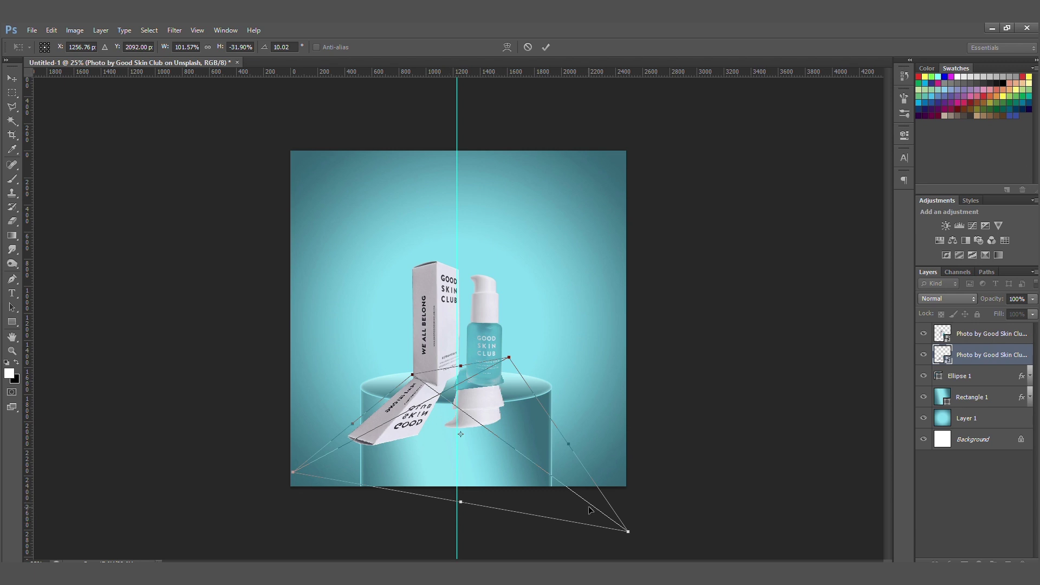
key("Return")
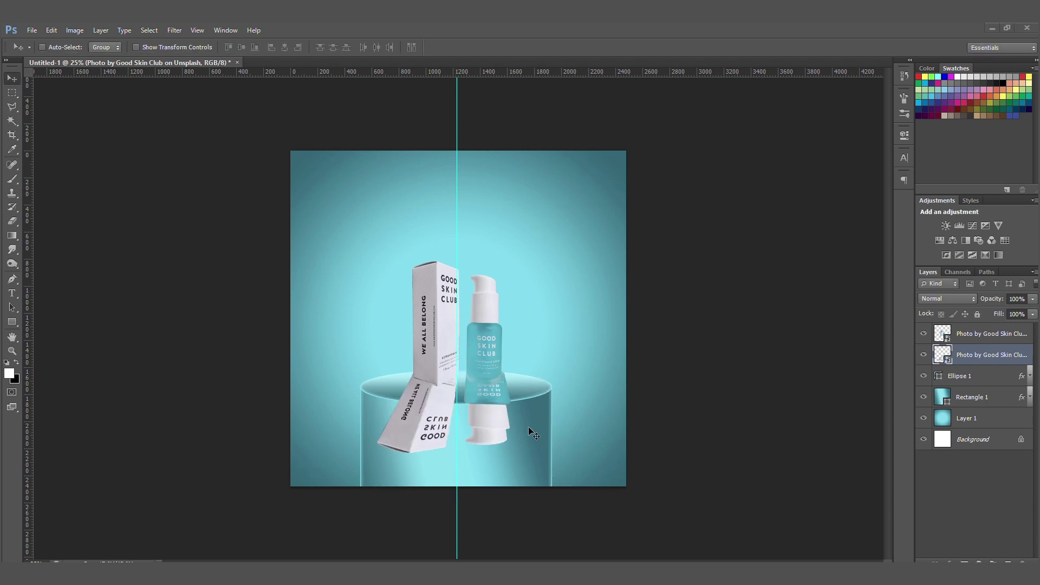
Add a layer mask to the reflection and fade its lower part with a linear black-to-white gradient.
left_click(964, 563)
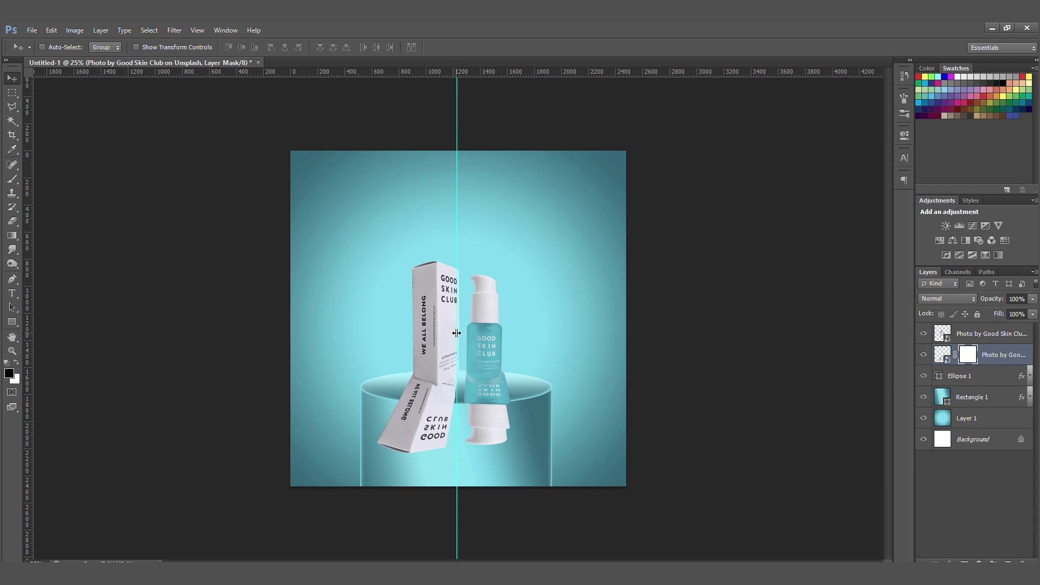
key("g")
left_click(79, 47)
left_click(76, 111)
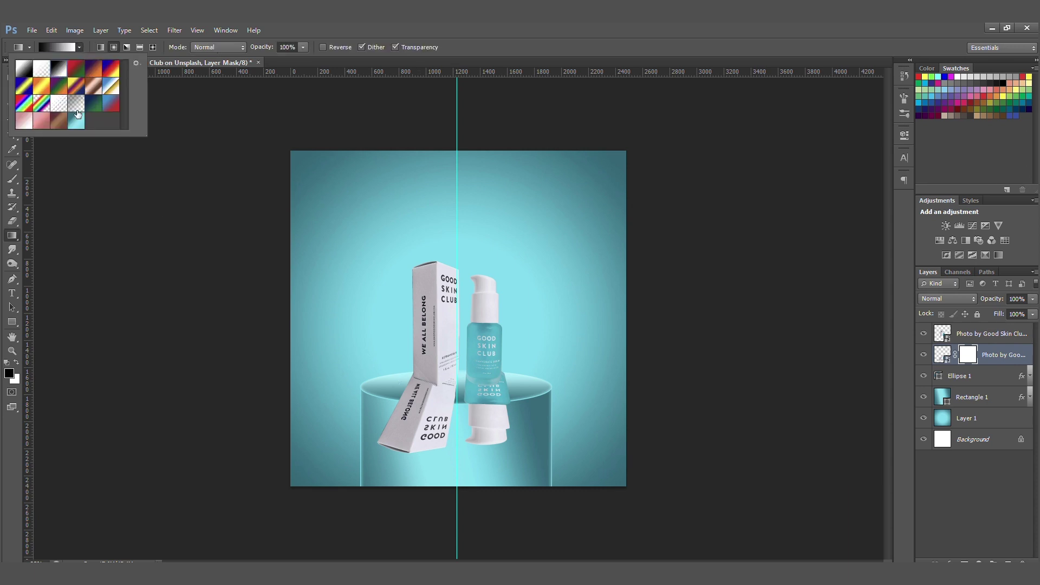
left_click(435, 426)
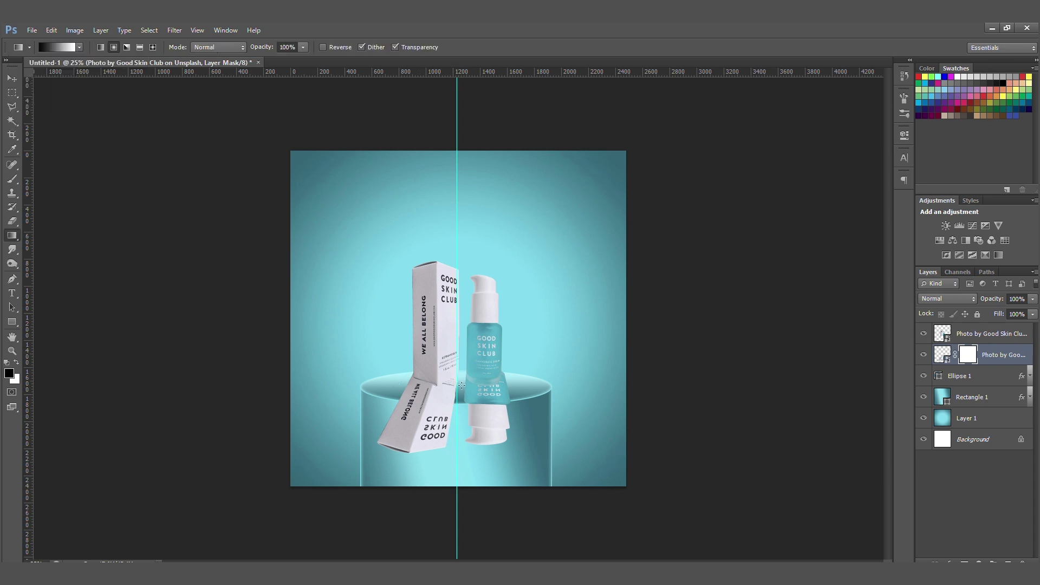
left_click_drag(462, 385, 464, 399)
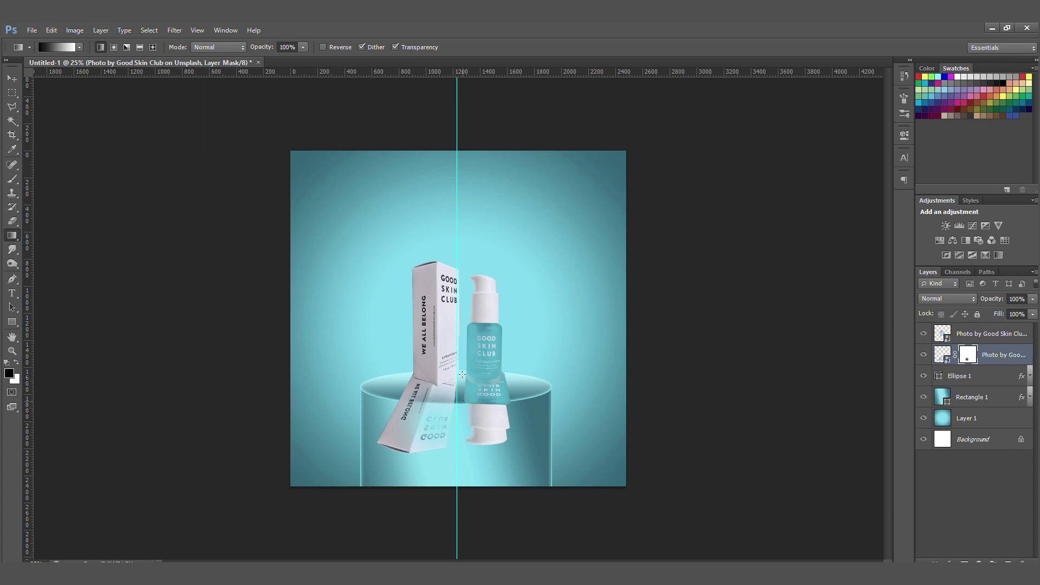
left_click_drag(445, 374, 449, 362)
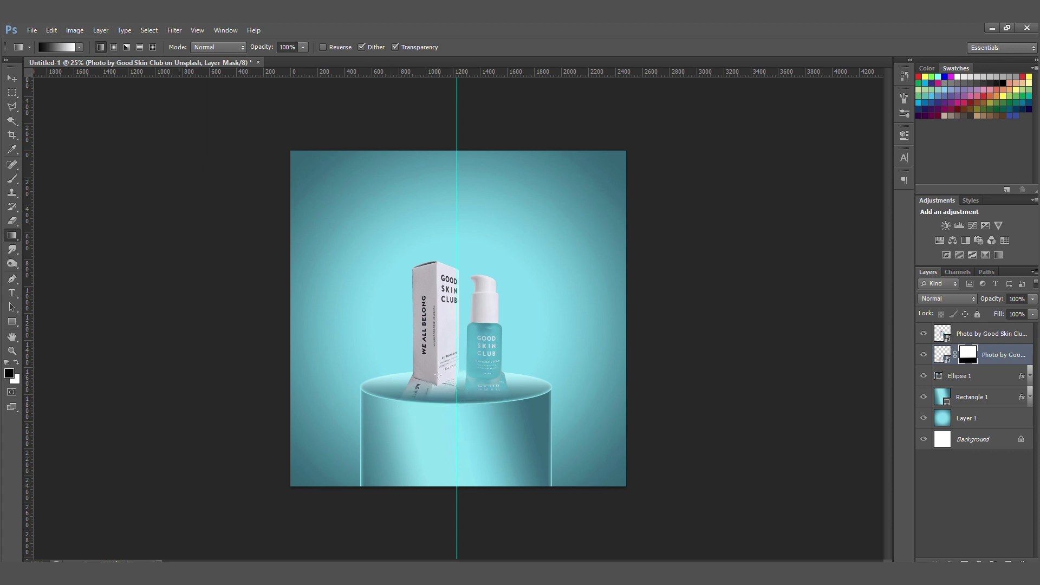
key("v")
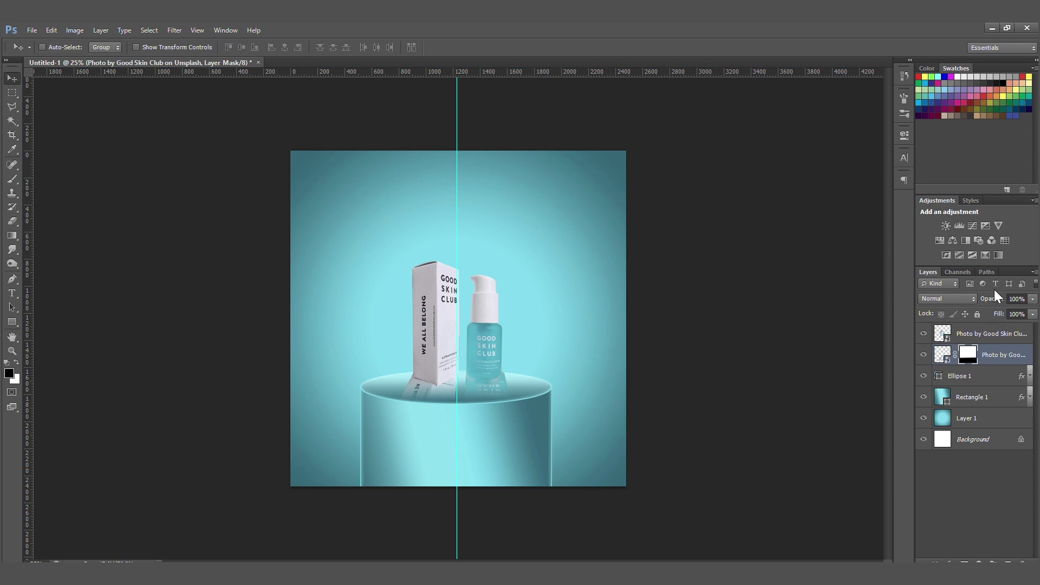
Set the reflection's opacity to 50% and narrow it slightly so it lines up with the product bases.
mouse_move(996, 301)
left_mouse_down()
mouse_move(971, 303)
mouse_move(983, 305)
left_mouse_up()
key("ctrl+t")
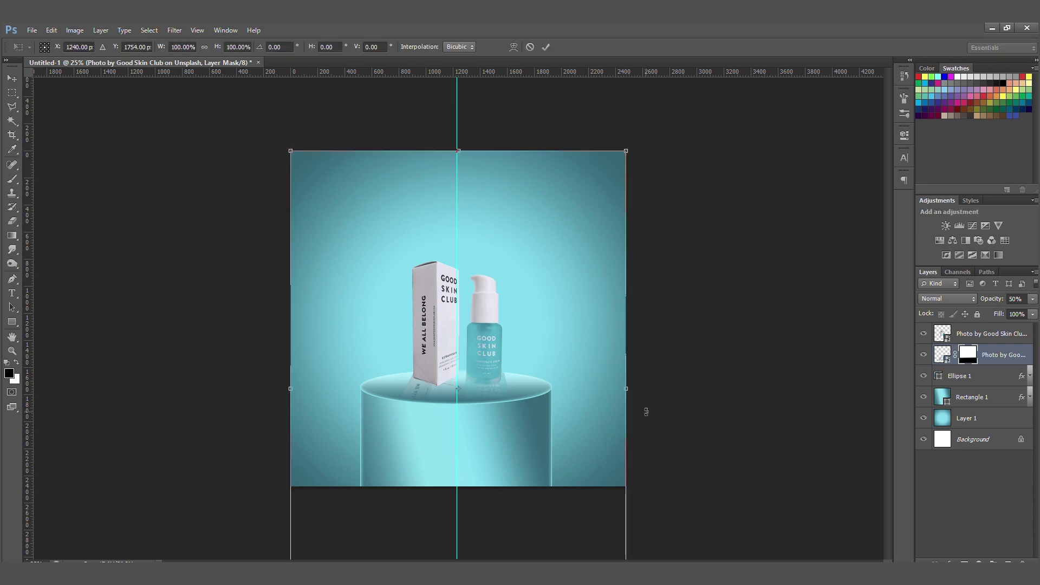
left_click(942, 355)
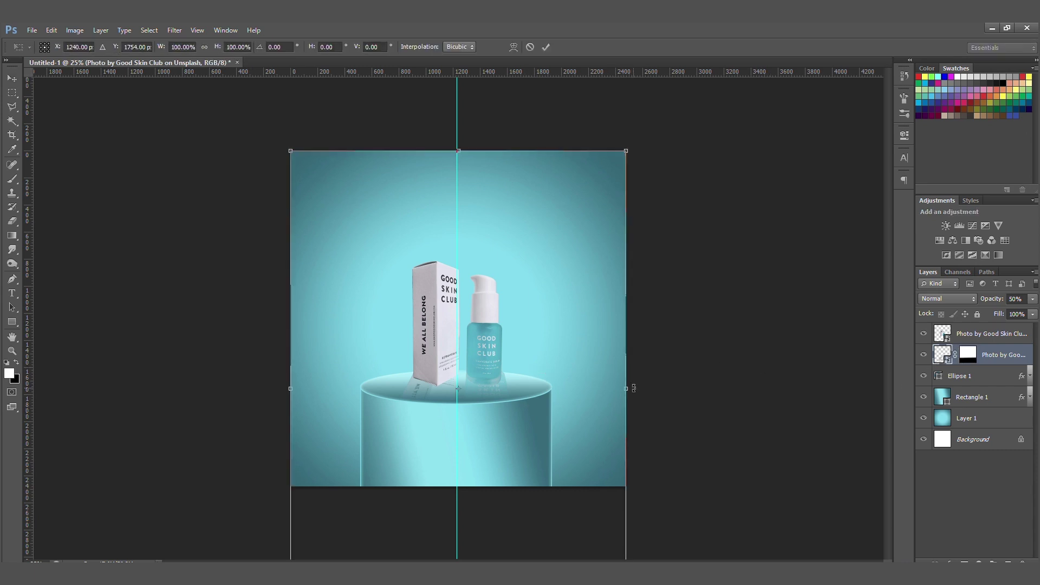
left_click_drag(616, 391, 623, 396)
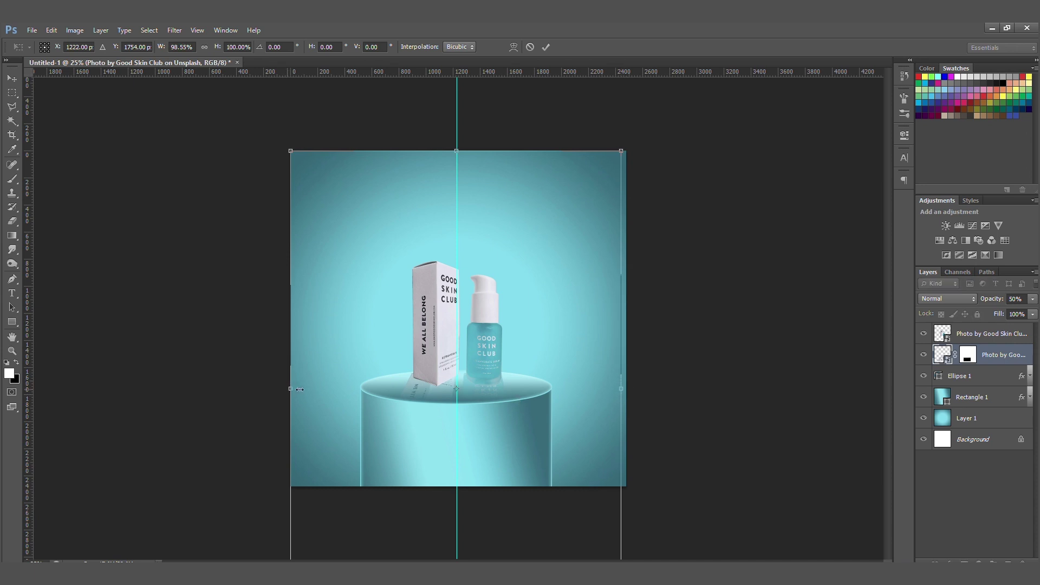
mouse_move(305, 389)
left_mouse_down()
mouse_move(312, 382)
mouse_move(293, 381)
left_mouse_up()
key("Return")
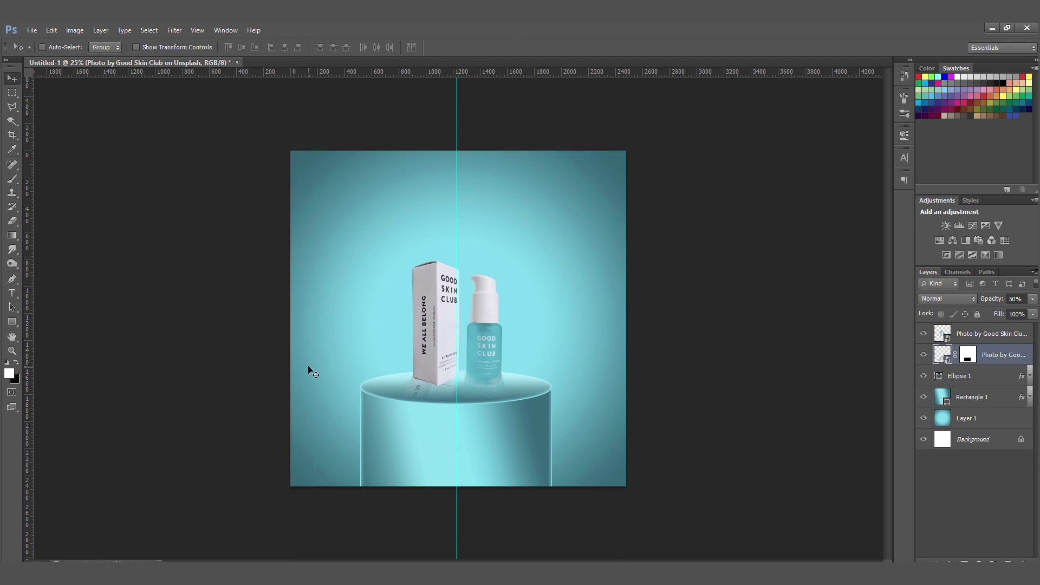
key("ctrl+plus")
key("ctrl+minus")
key("ctrl+minus")
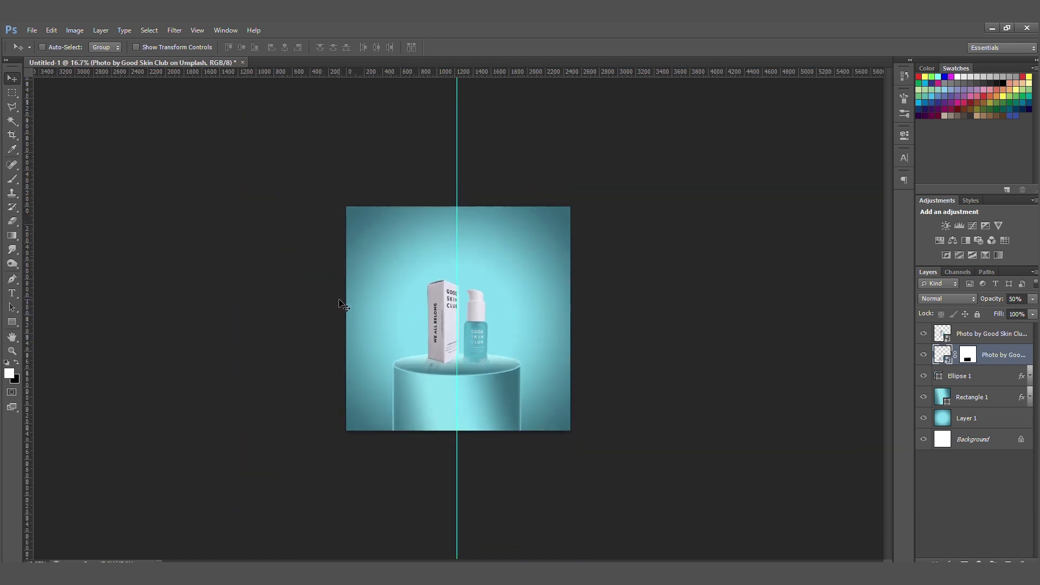
key("ctrl+plus")
key("ctrl+minus")
key("ctrl+plus")
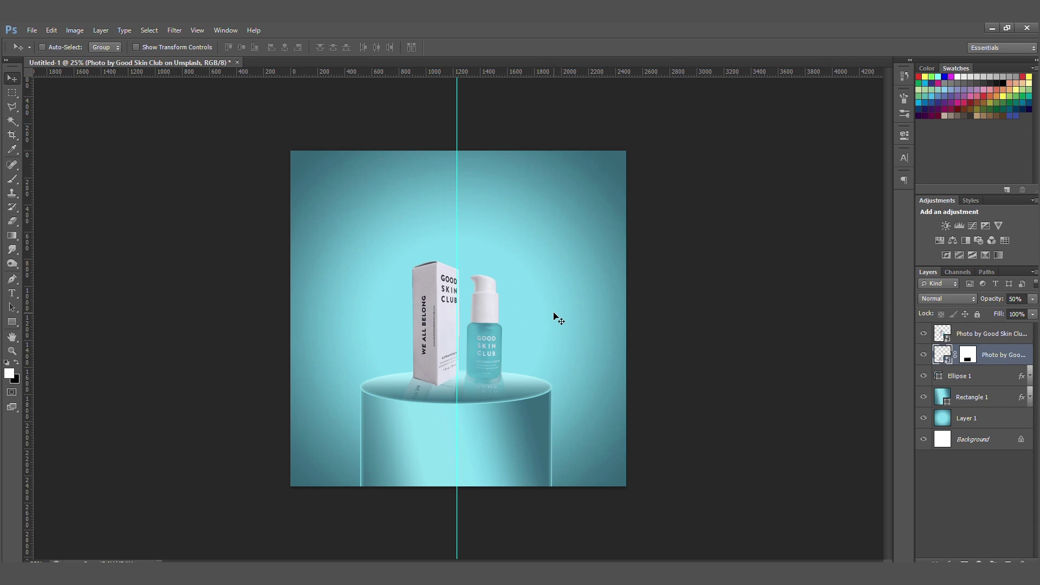
left_click(989, 336)
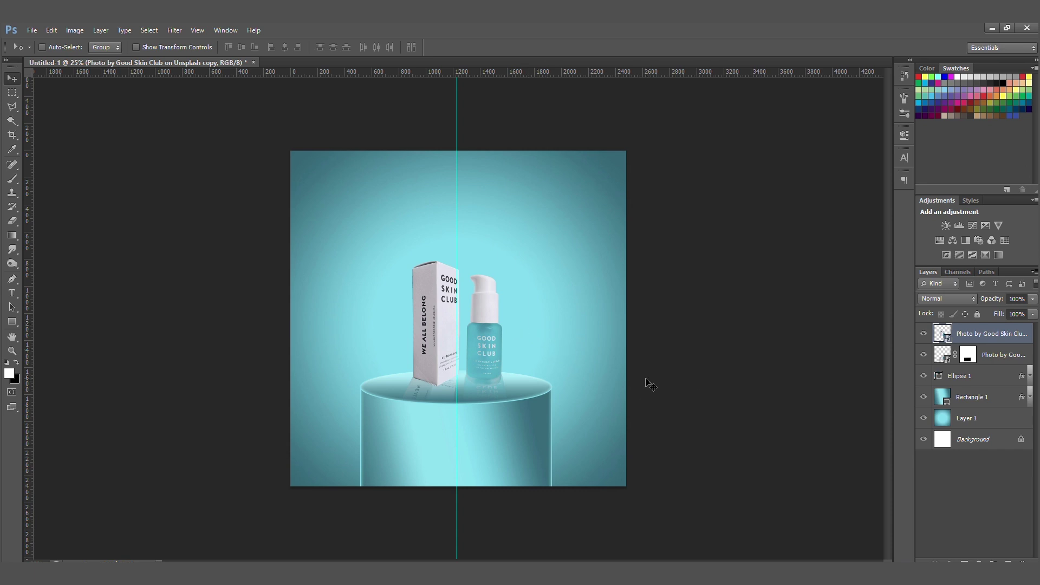
Duplicate Rectangle 1 and Ellipse 1 together and group the copies under the name podium.
left_click(971, 399)
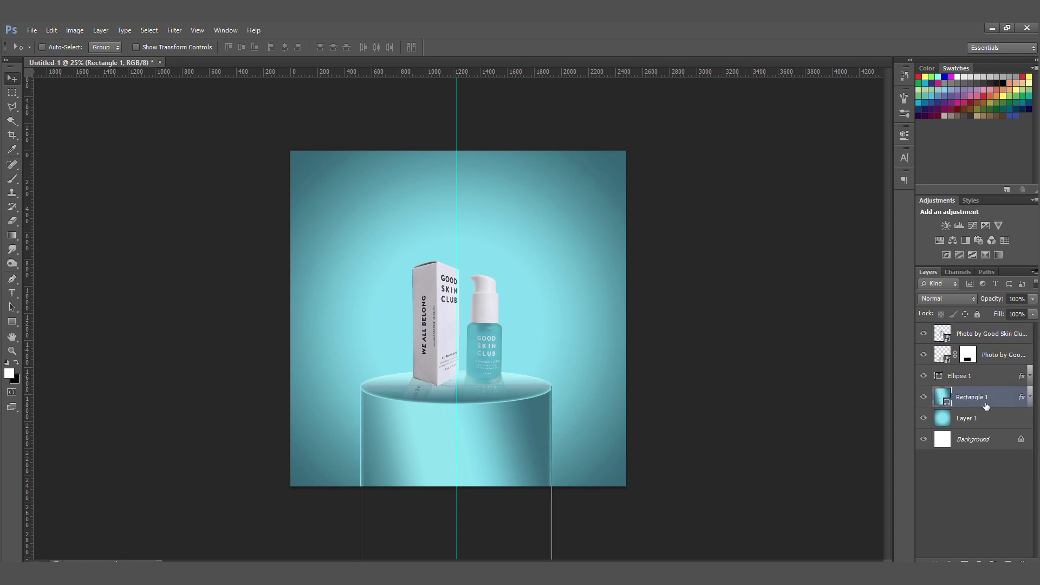
left_click(967, 385, "shift")
key("ctrl+j")
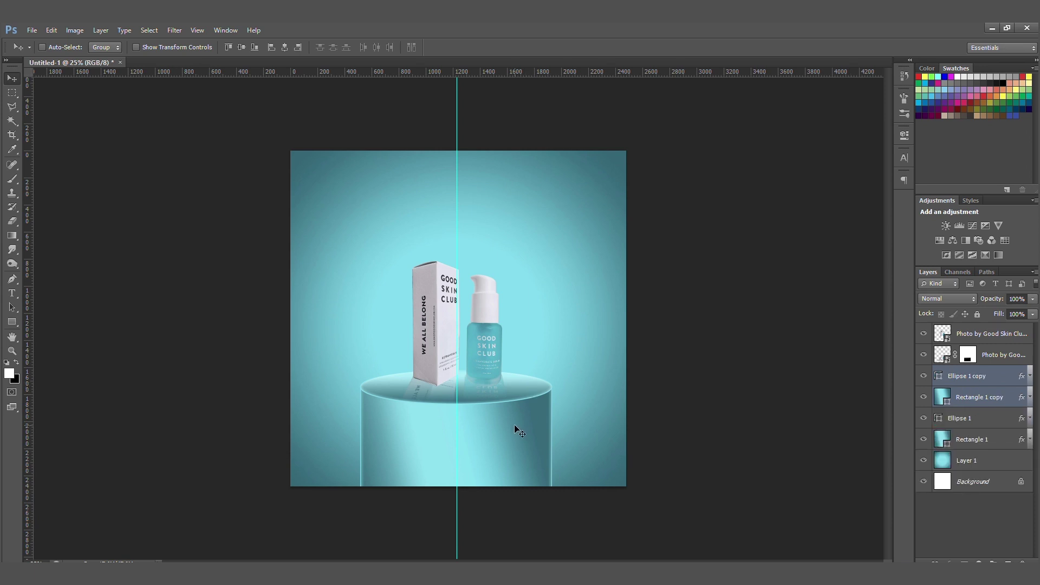
key("ctrl+g")
double_click(964, 372)
type("podium")
key("Return")
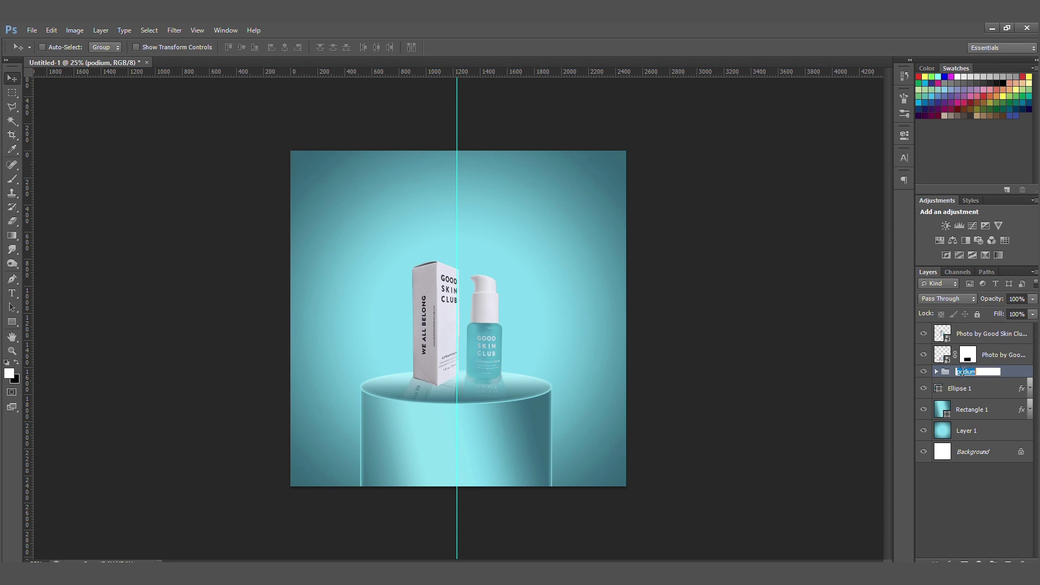
Group the original Ellipse 1 and Rectangle 1 layers and name the group podium1.
left_click(963, 388)
left_click(963, 411, "shift")
key("ctrl+g")
double_click(964, 384)
type("podium1")
key("Return")
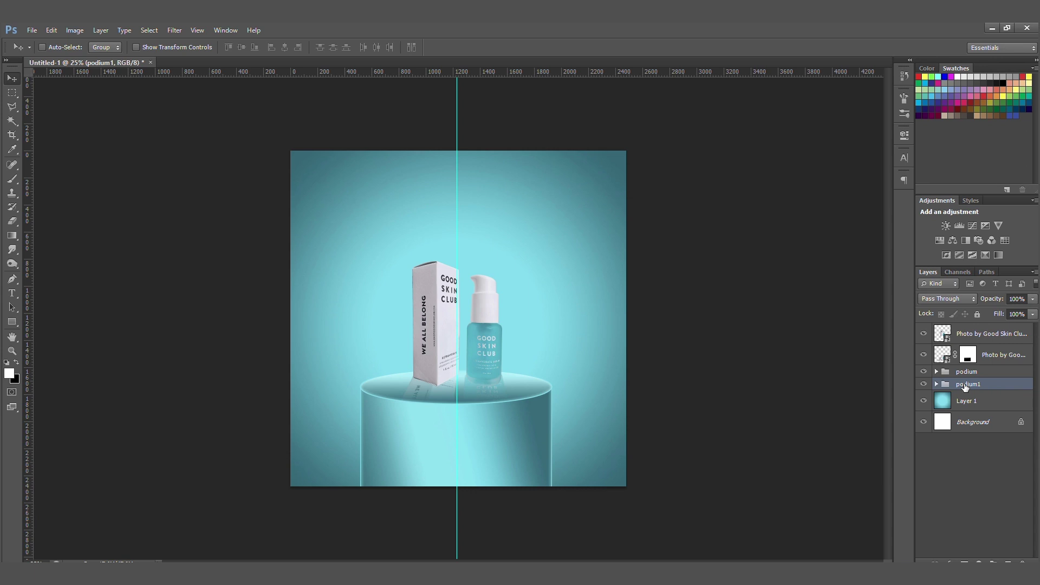
Place the podium group beneath podium1 and try to transform the podium copy upward on the canvas.
left_click_drag(983, 377, 983, 391)
key("ctrl+t")
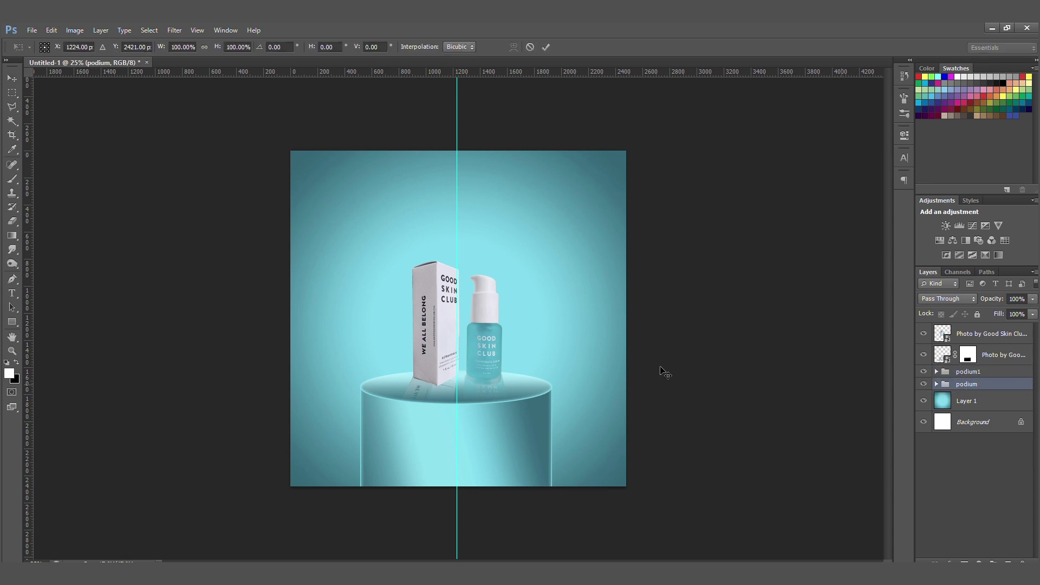
left_click_drag(536, 386, 537, 364)
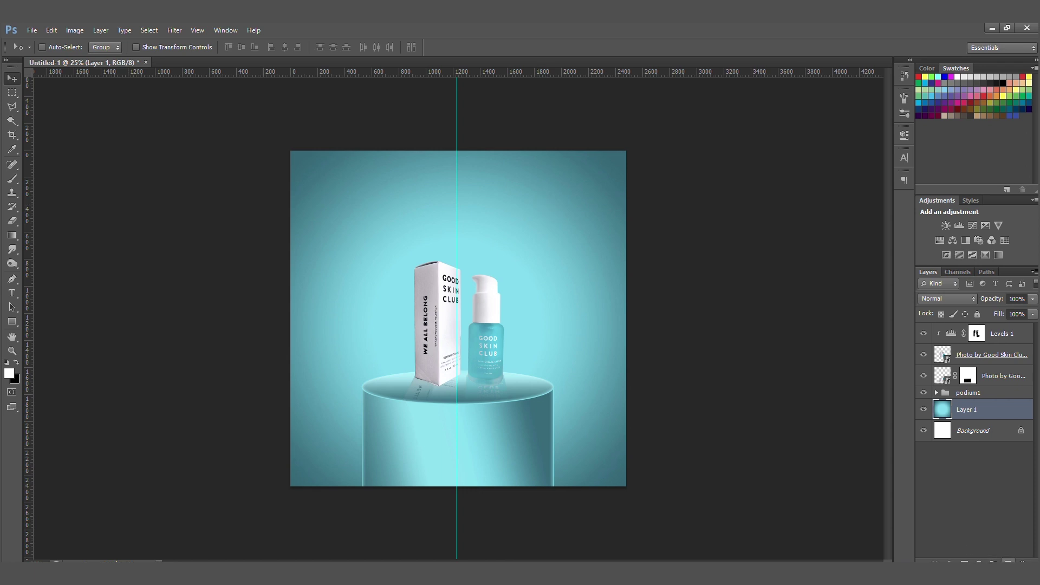
Above Layer 1, draw a thin black rectangle spanning the canvas and rotate it into a diagonal bar behind the products.
left_click(1008, 560)
left_click(13, 321)
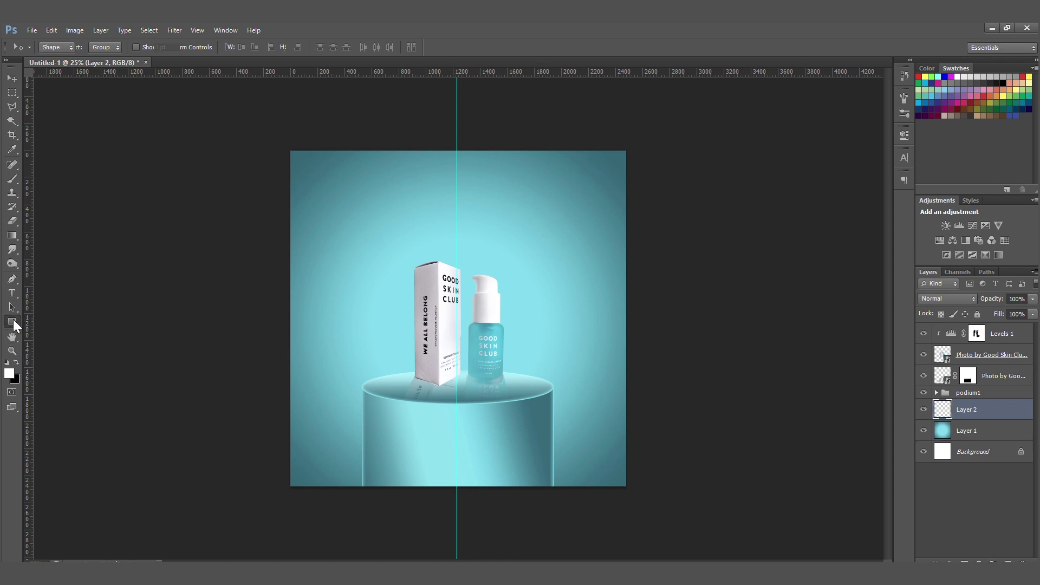
right_click(14, 325)
left_click(47, 320)
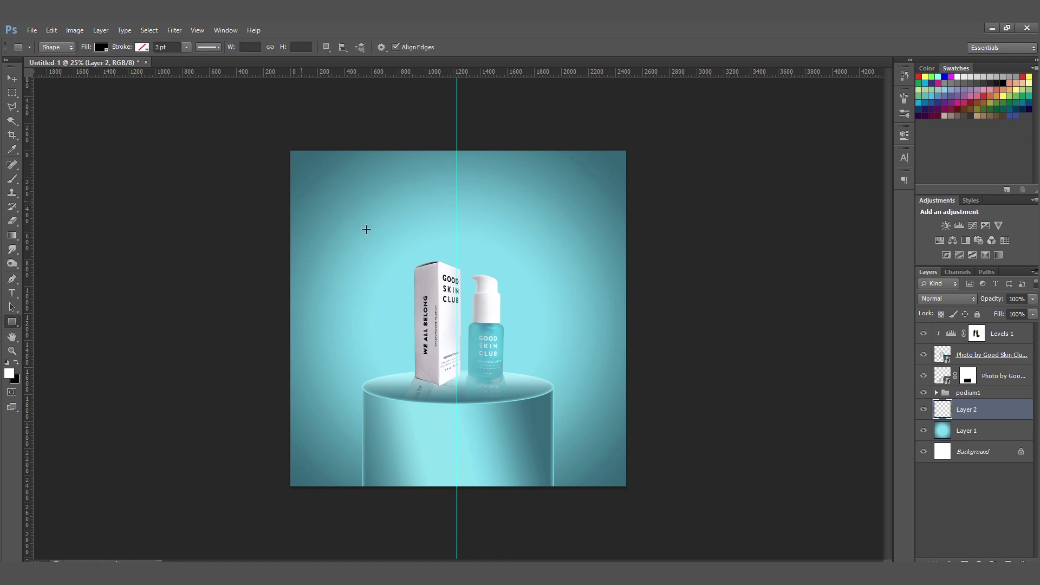
mouse_move(302, 202)
left_mouse_down()
mouse_move(541, 243)
mouse_move(542, 216)
mouse_move(657, 234)
left_mouse_up()
key("v")
key("ctrl+t")
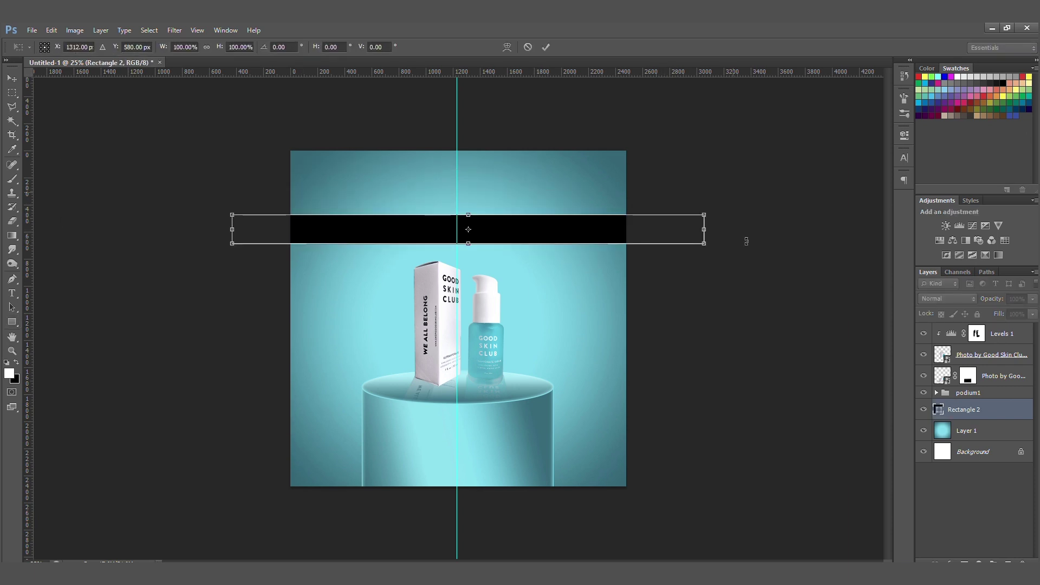
left_click_drag(743, 270, 588, 280)
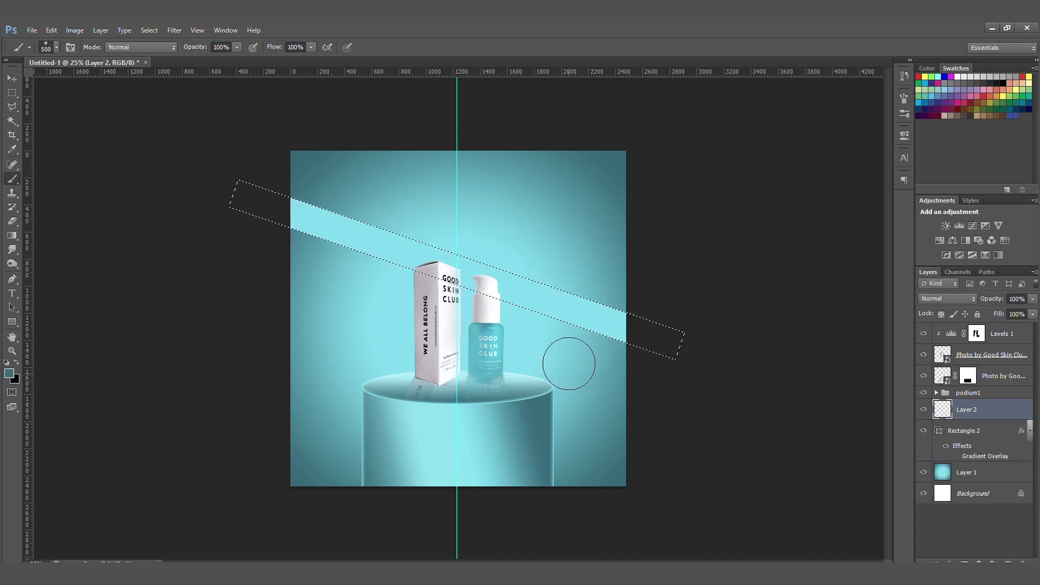
Try shading the diagonal bar's lower and upper edges in dark teal with a 500 px brush, and undo the strokes.
left_click_drag(617, 361, 250, 235)
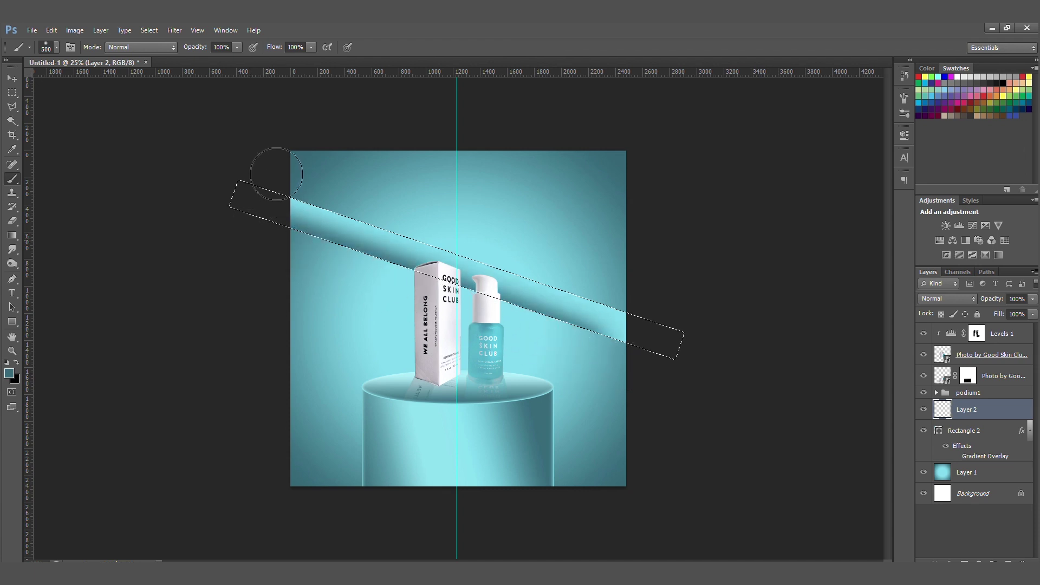
left_click_drag(623, 285, 733, 332)
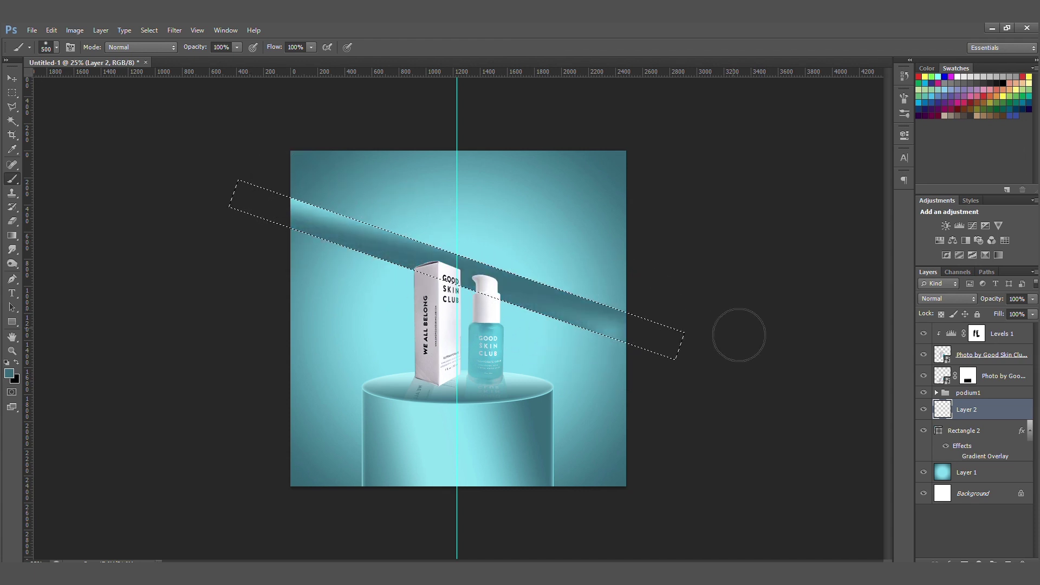
key("ctrl+alt+z")
key("ctrl+alt+z")
Reduce the brush size to 200 px and shade the diagonal bar's upper edge in dark teal on Layer 2.
key("bracketleft")
key("bracketleft")
key("bracketleft")
key("bracketleft")
mouse_move(617, 295)
left_mouse_down()
mouse_move(502, 271)
mouse_move(306, 201)
mouse_move(539, 267)
left_mouse_up()
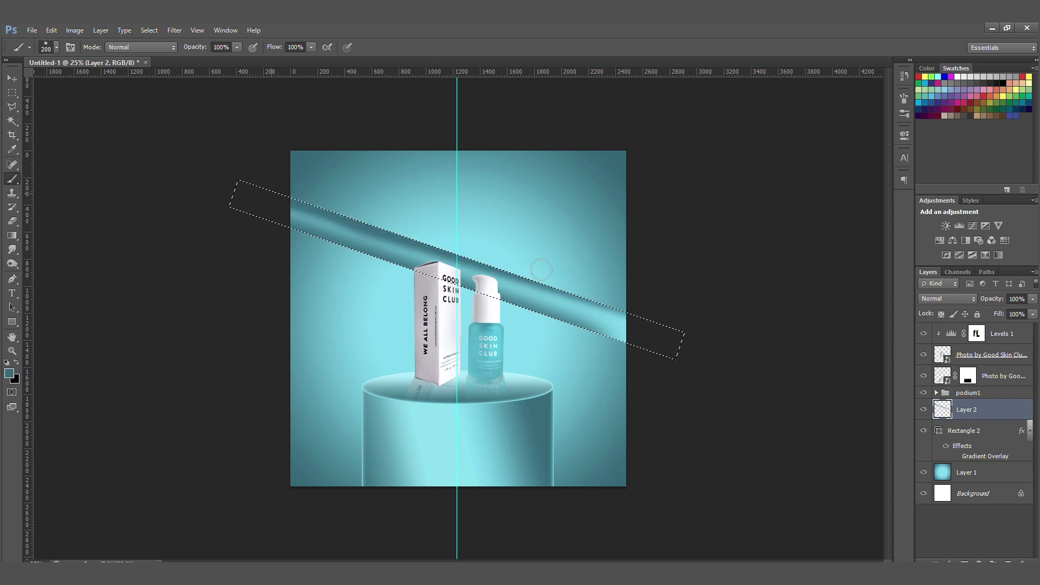
Try shading the diagonal bar's lower edge with the 200 px brush, and undo the stroke.
left_click_drag(637, 353, 252, 226)
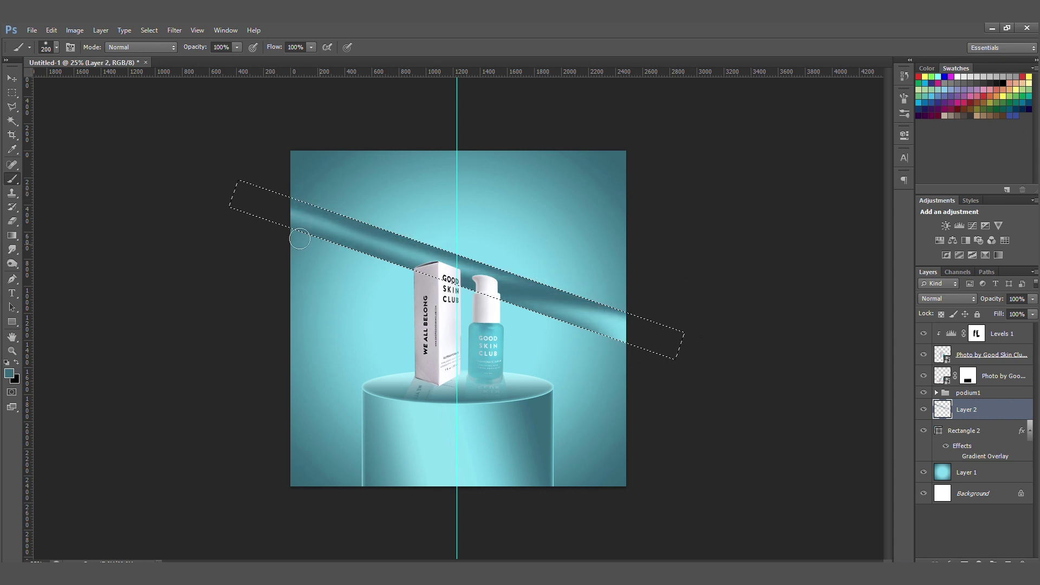
key("ctrl+z")
key("ctrl+alt+z")
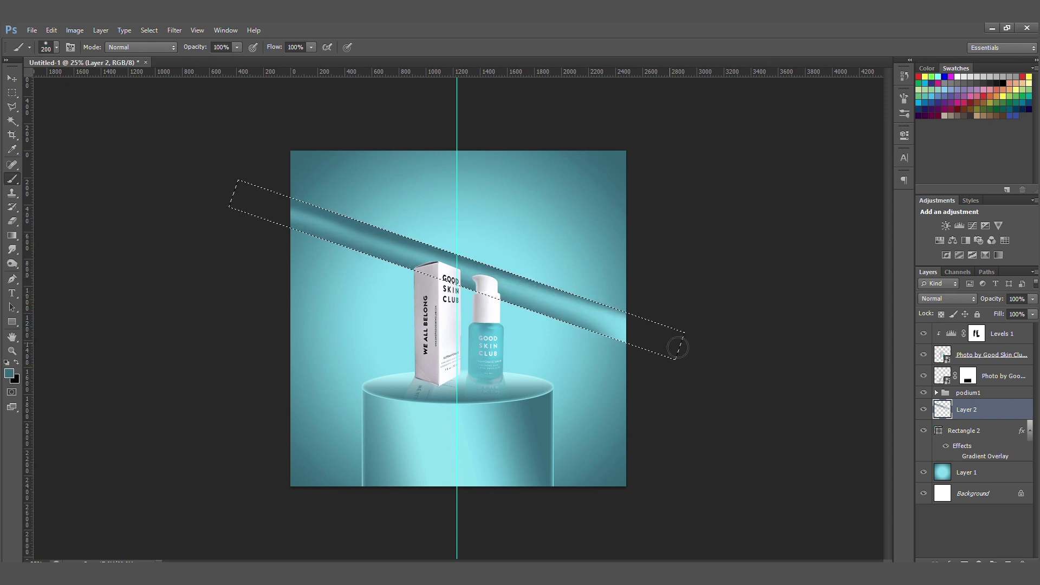
Deselect the diagonal bar and give Layer 2 a 4 px outside stroke in light cyan sampled from the background.
key("v")
key("ctrl+d")
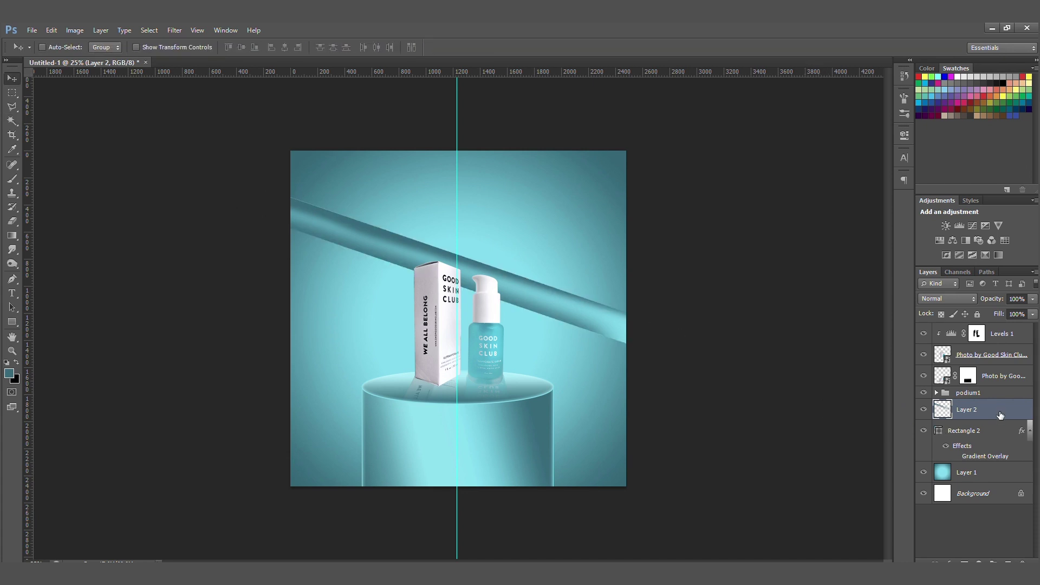
double_click(1000, 415)
left_click(722, 169)
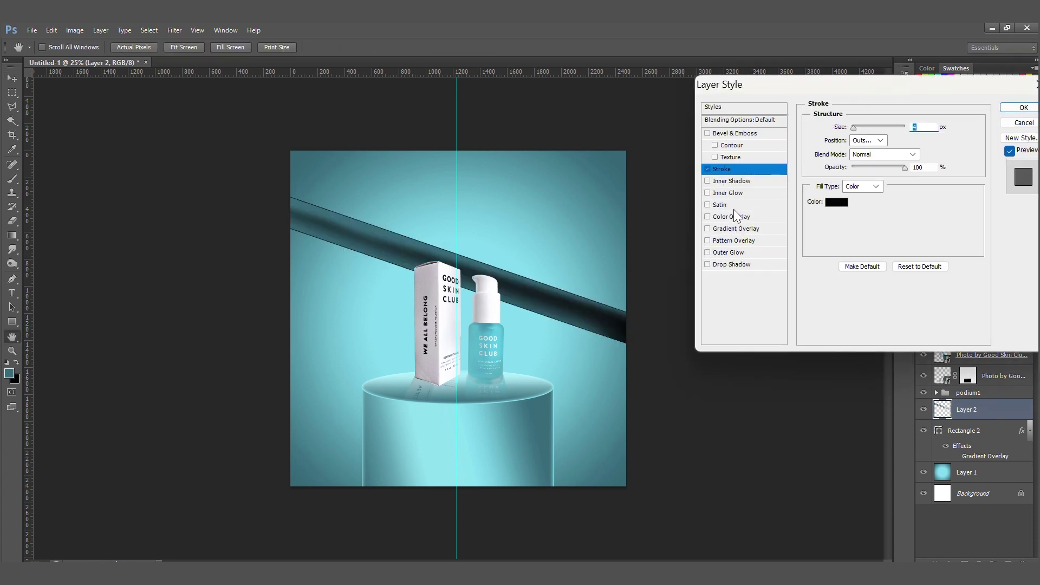
left_click(834, 203)
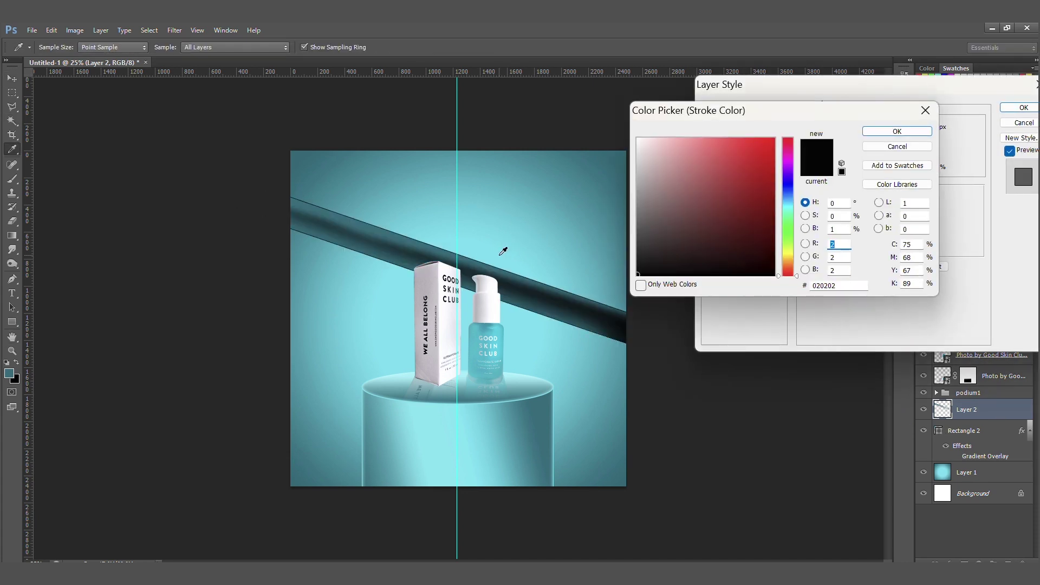
left_click(897, 130)
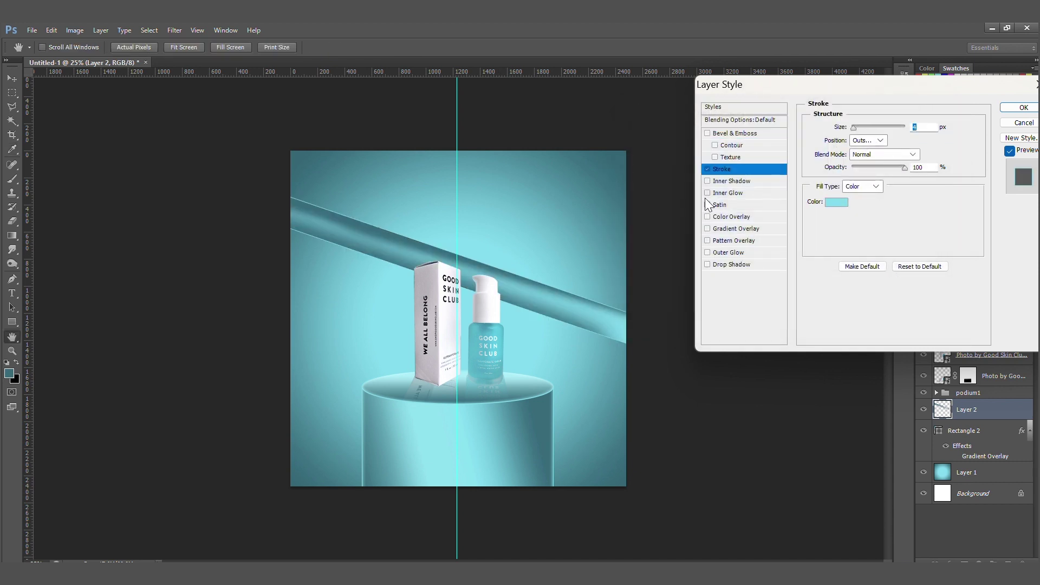
Add an inner glow to Layer 2 in light cyan, 24 px in size, and reduce the glow's opacity.
left_click(727, 193)
left_click(833, 168)
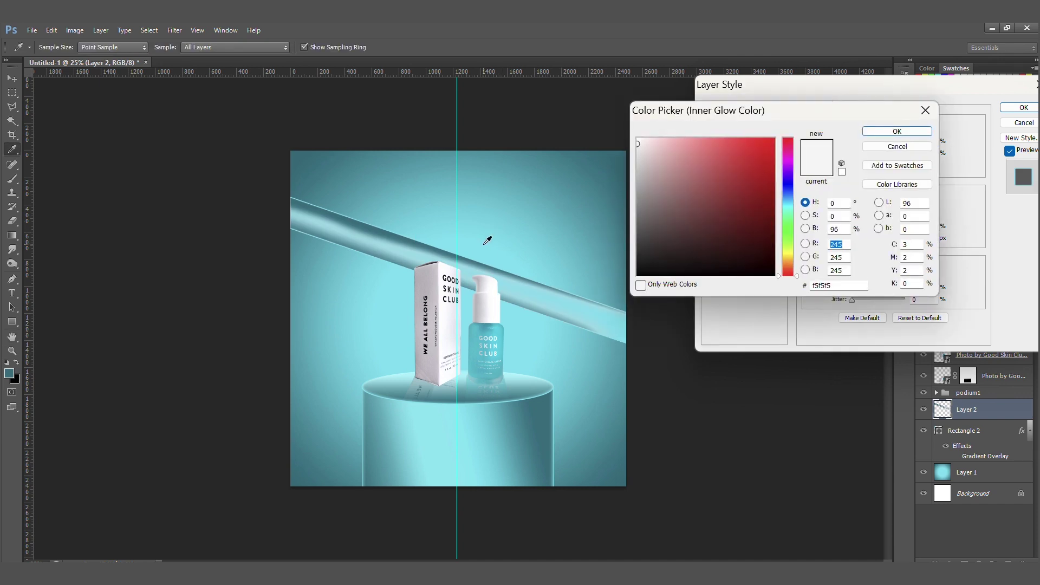
left_click(914, 131)
left_click_drag(856, 238, 859, 239)
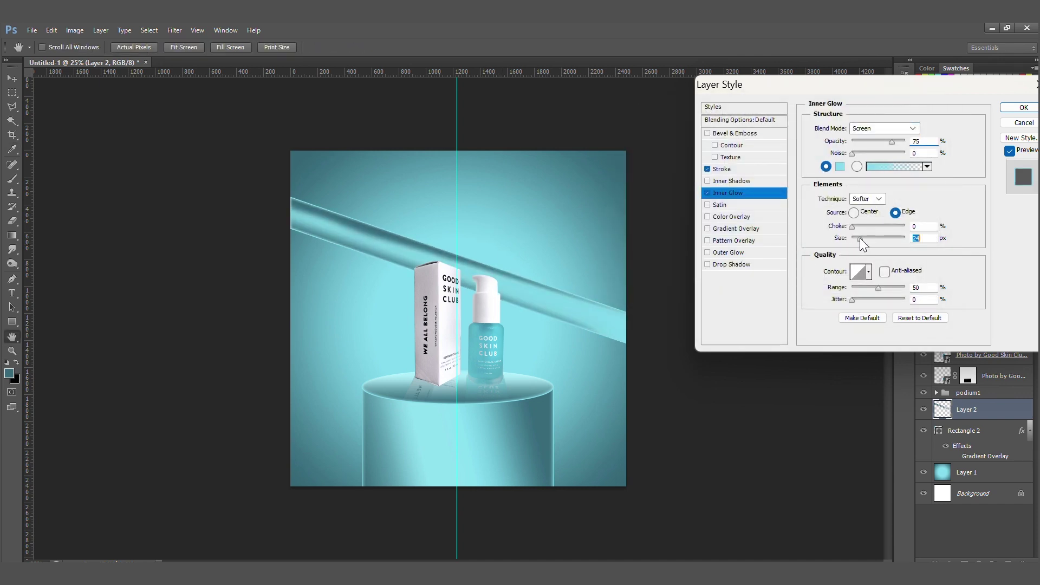
left_click_drag(889, 144, 867, 138)
Add a softened drop shadow to Layer 2 with angle -152°, distance 30 px, spread 7% and size about 79 px.
left_click(723, 265)
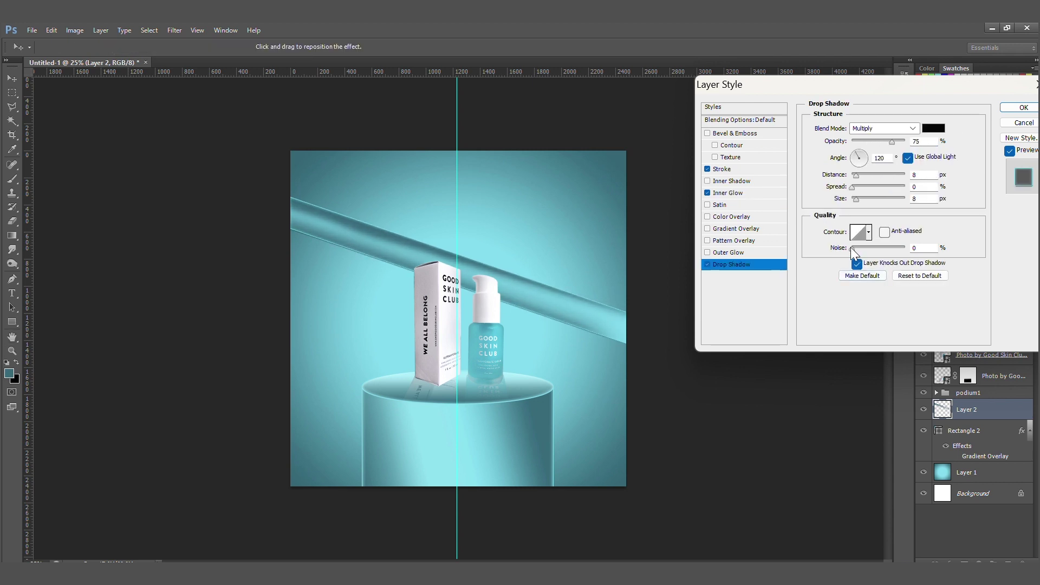
left_click_drag(856, 198, 864, 199)
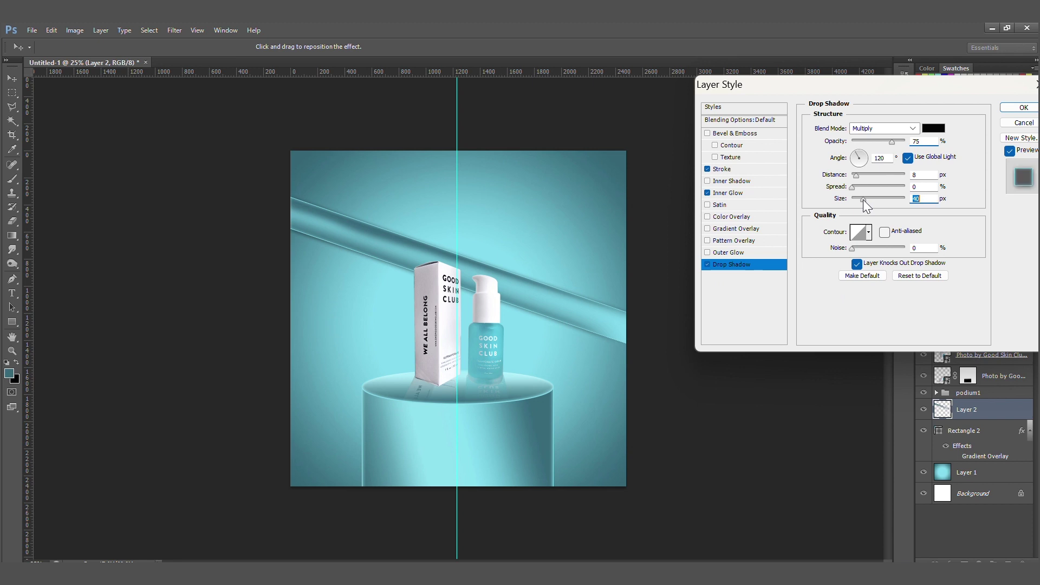
left_click_drag(858, 163, 857, 187)
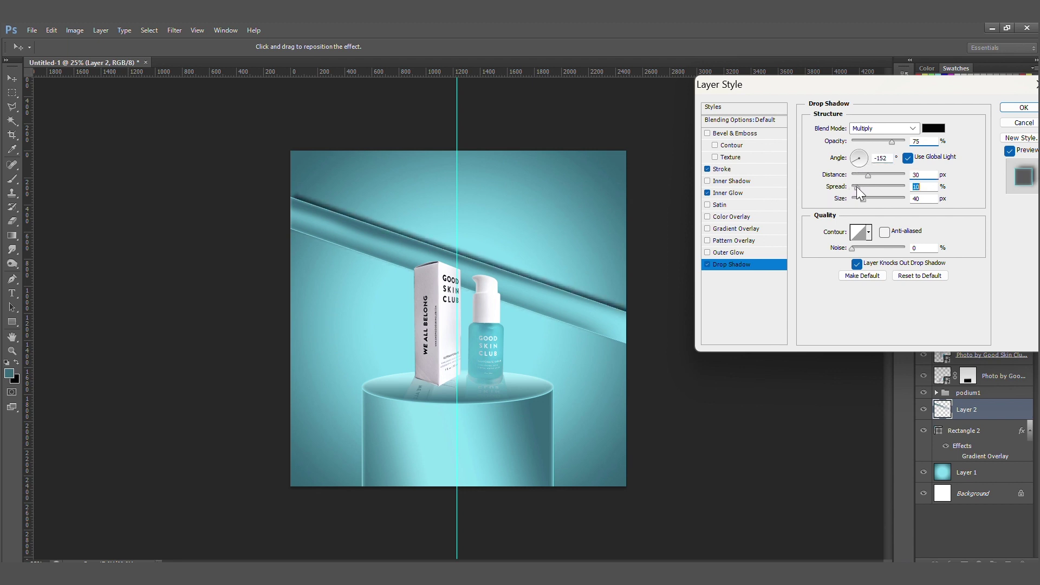
left_click_drag(890, 141, 880, 142)
left_click_drag(863, 198, 866, 199)
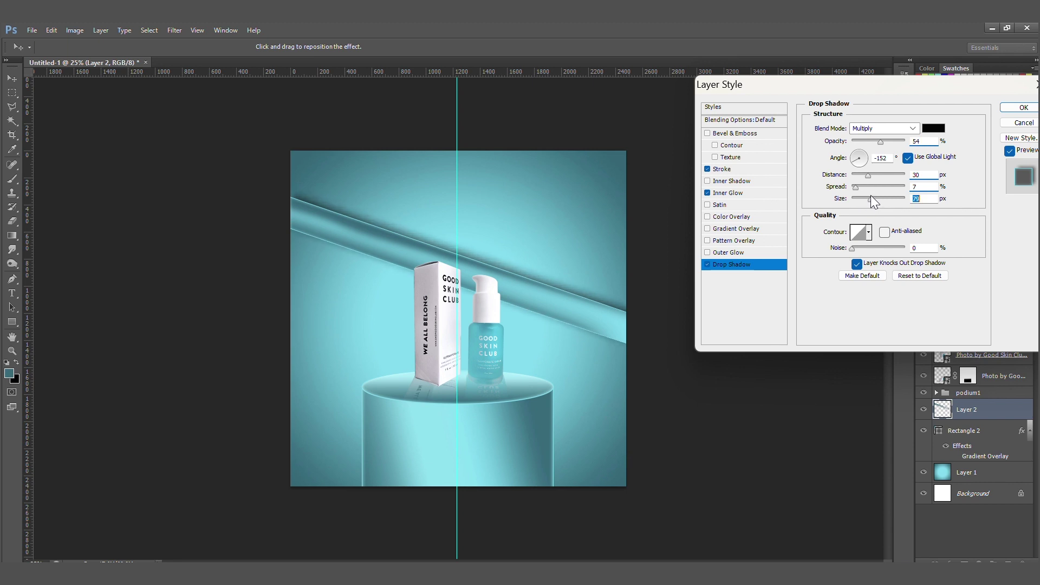
left_click_drag(868, 142, 878, 142)
Thin Layer 2's stroke to 2 px at 100% opacity, compare it on and off, and apply the layer style.
left_click(764, 169)
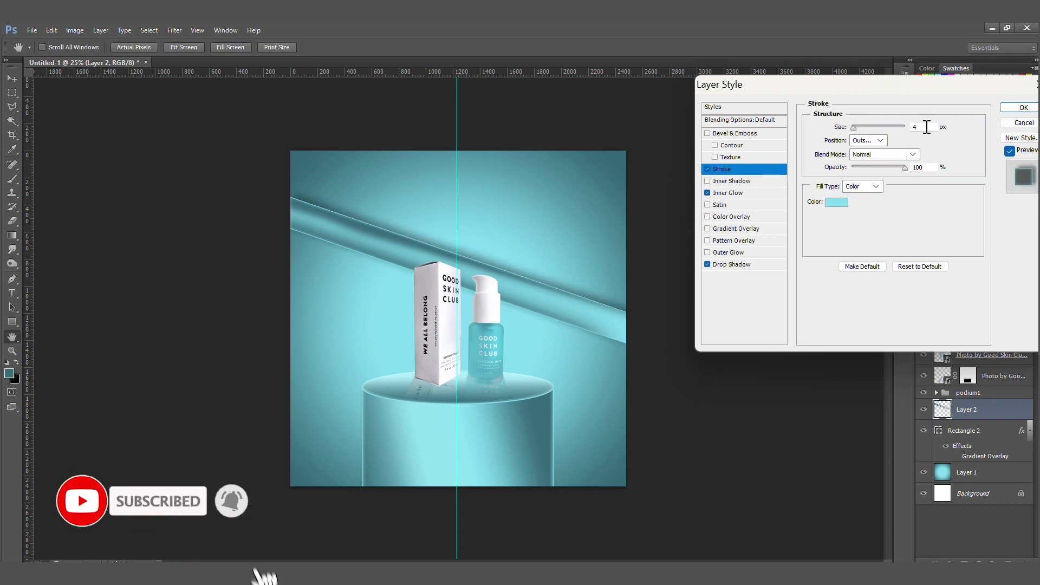
left_click(900, 169)
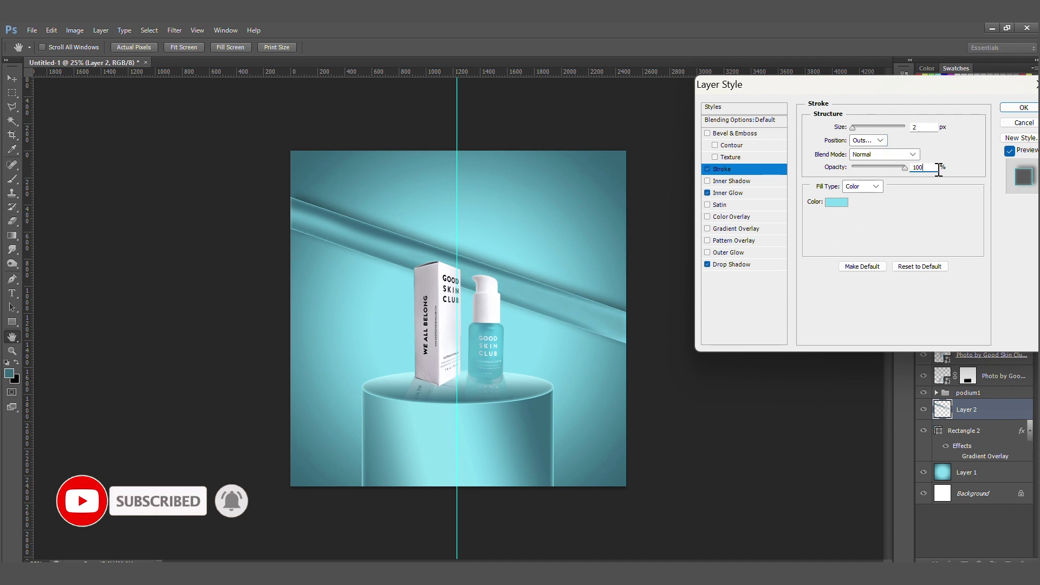
left_click(707, 193)
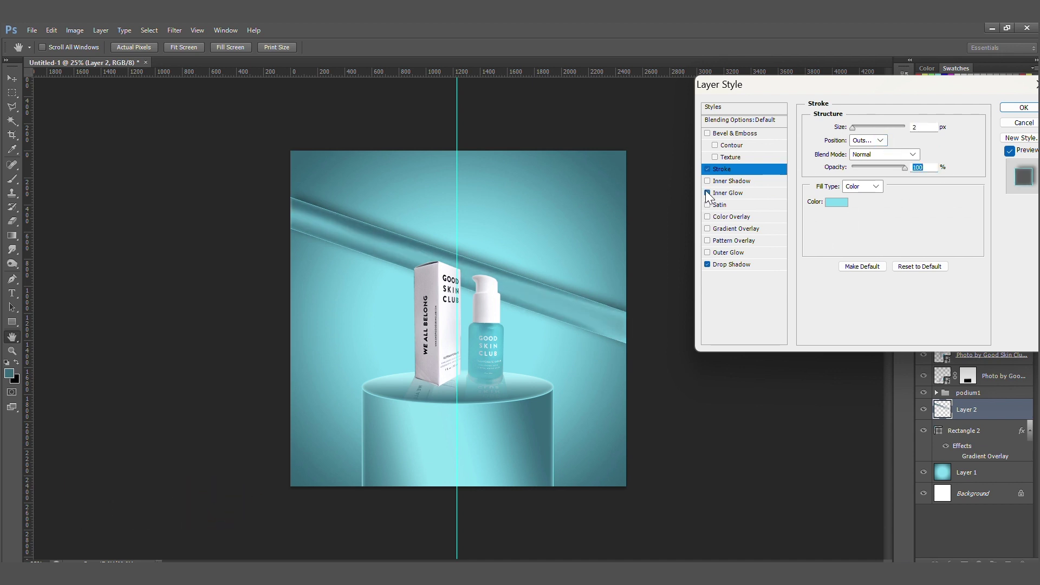
left_click(708, 169)
left_click(707, 169)
left_click(1022, 108)
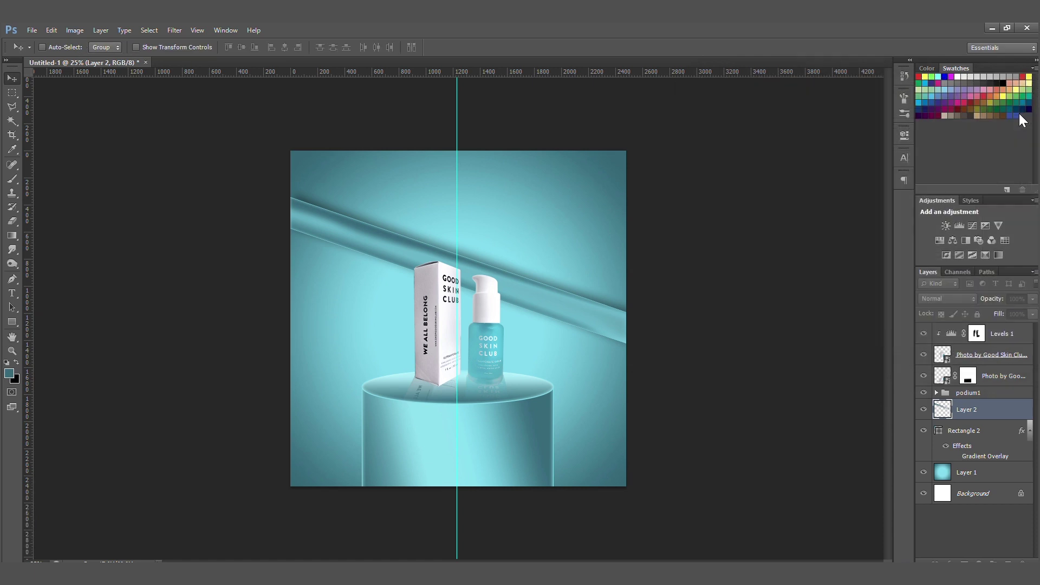
Paint a single soft white 200 px brush dot above the diagonal bar on a new layer over Layer 2.
key("b")
key("d")
key("x")
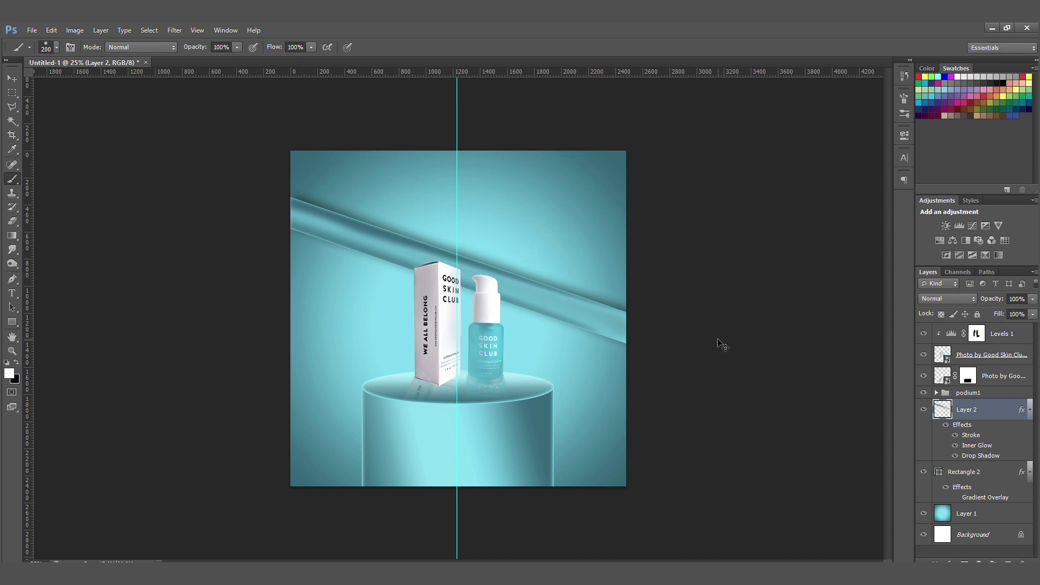
left_click(1008, 561)
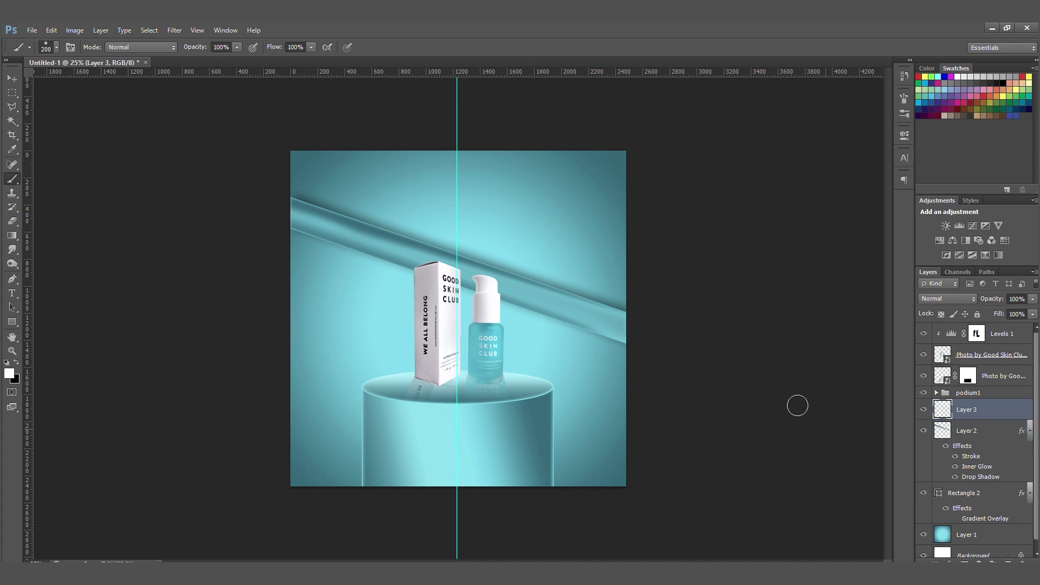
left_click(518, 234)
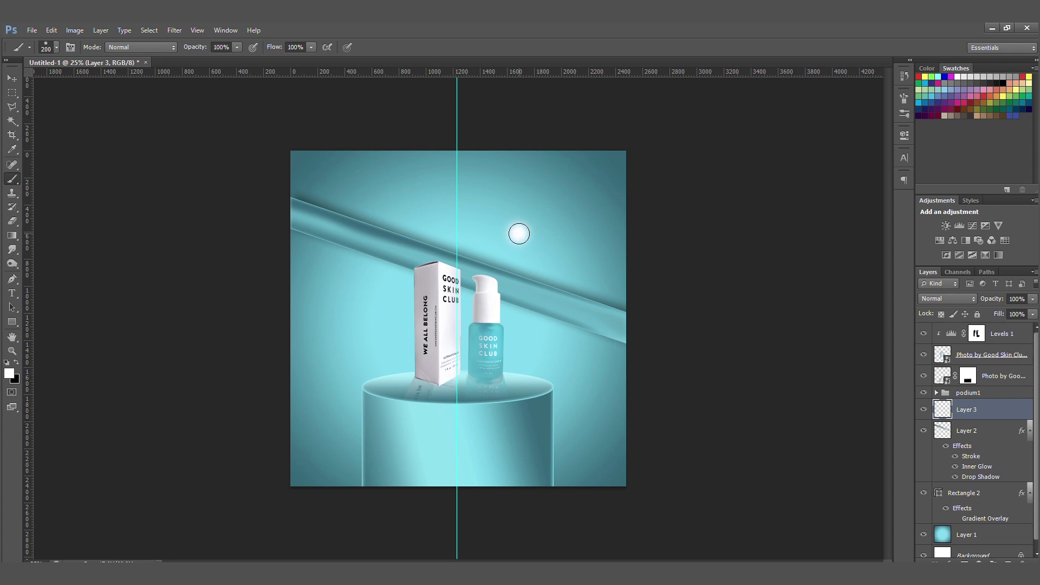
Transform the white dot into a highlight along the diagonal bar, with width 63.01%, height 755.21% and rotation -71.10°.
key("ctrl+t")
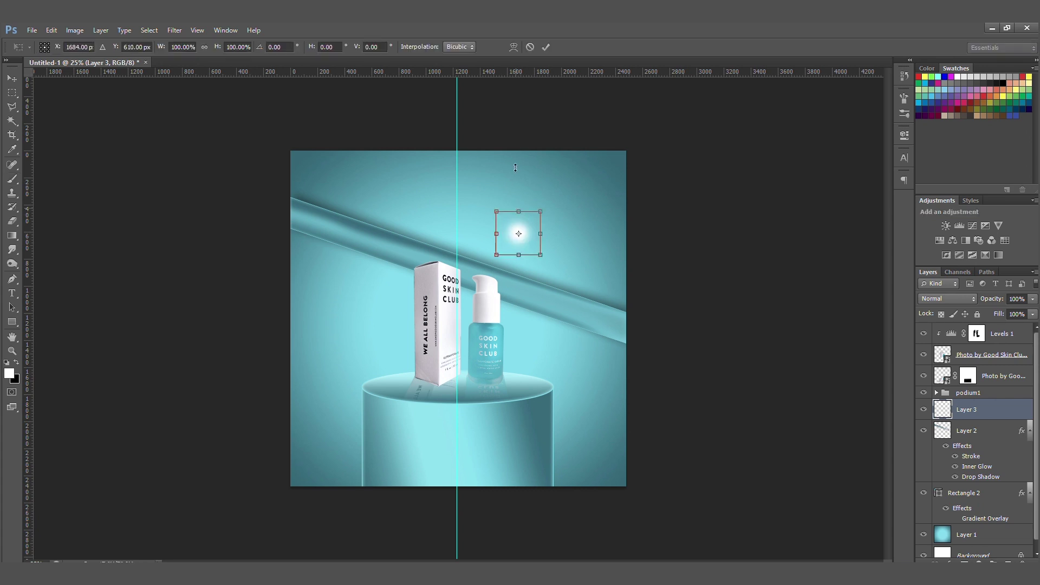
left_click_drag(516, 167, 517, 68)
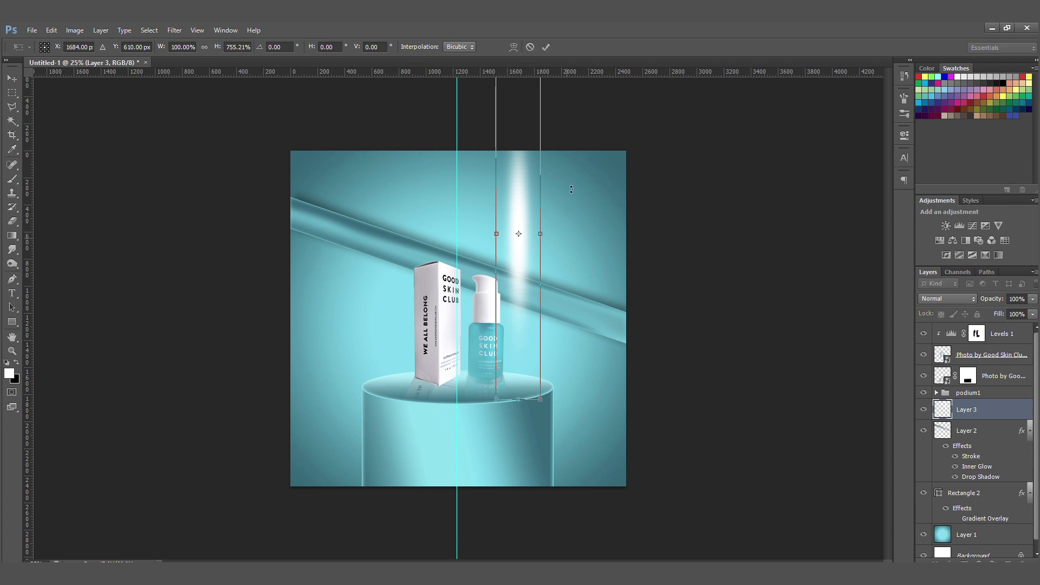
mouse_move(573, 187)
left_mouse_down()
mouse_move(588, 176)
mouse_move(596, 136)
mouse_move(574, 132)
left_mouse_up()
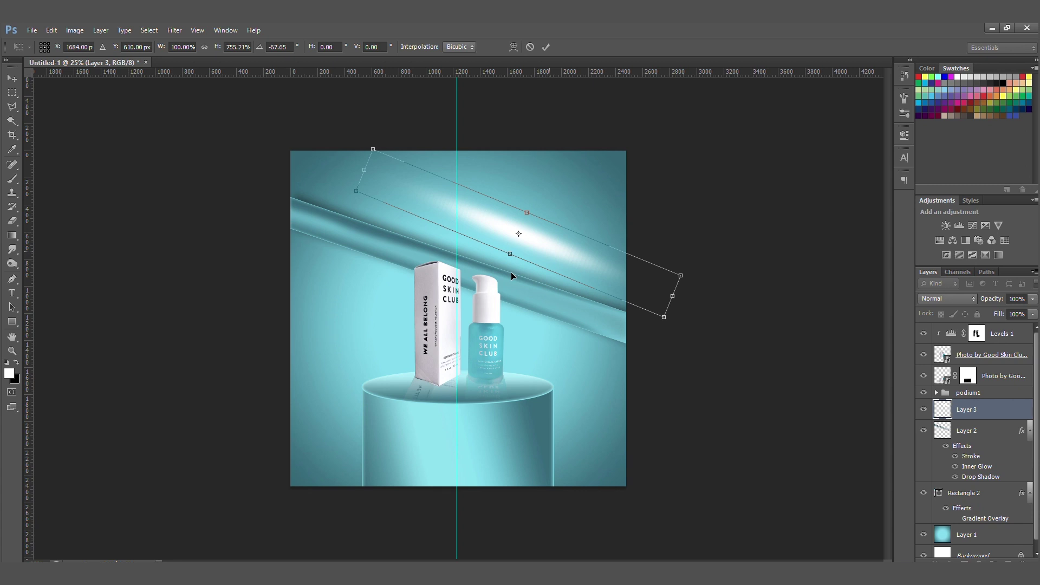
mouse_move(500, 217)
left_mouse_down()
mouse_move(445, 259)
mouse_move(469, 265)
left_mouse_up()
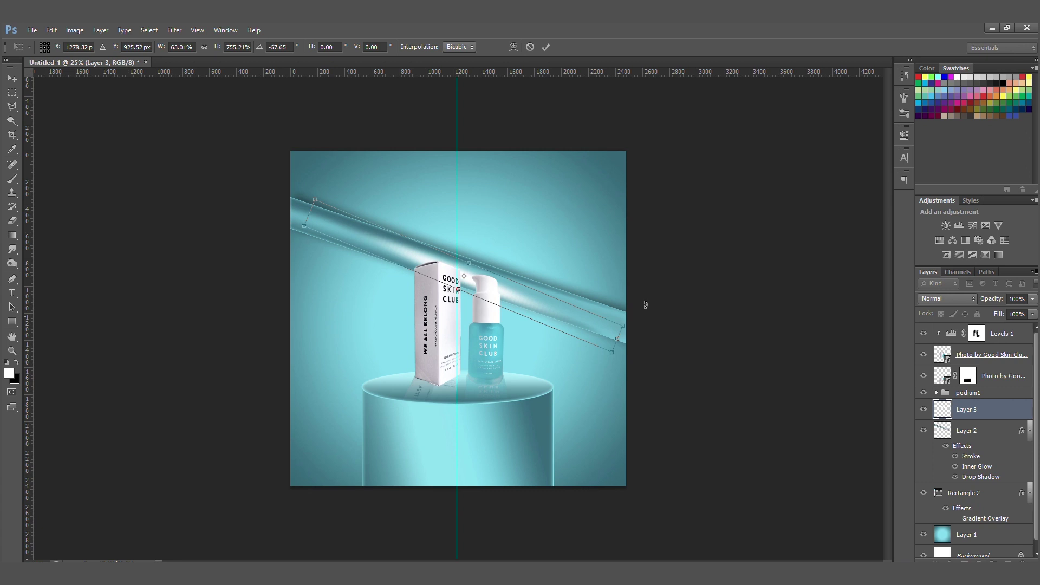
left_click_drag(646, 304, 646, 303)
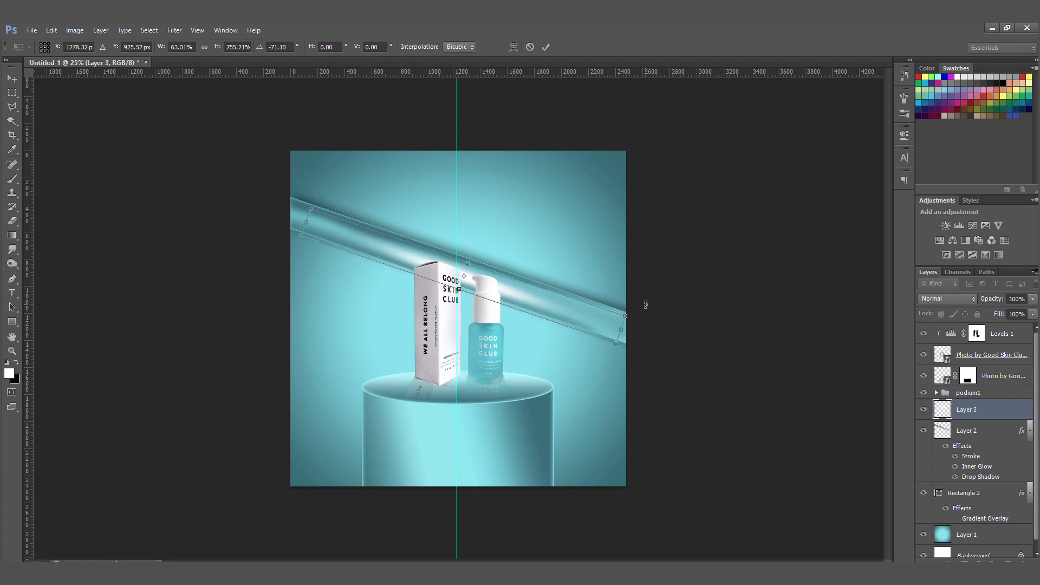
key("Return")
key("b")
key("v")
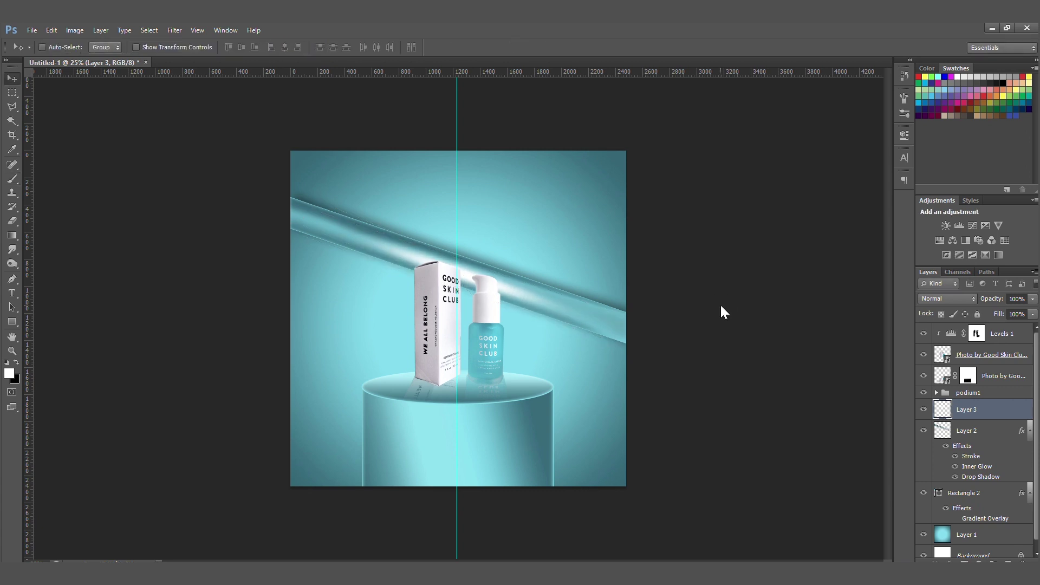
Try several blend modes on the highlight in Layer 3 and set it to Overlay.
left_click(963, 298)
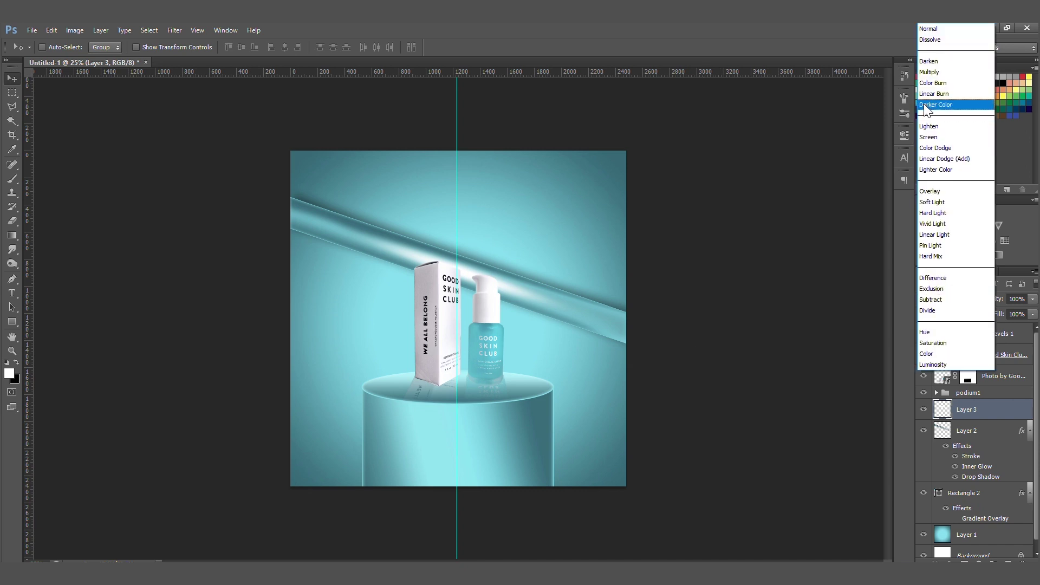
left_click(949, 89)
key("Down")
key("Down")
key("Down")
key("Down")
key("Down")
key("Down")
key("Down")
key("Down")
key("Down")
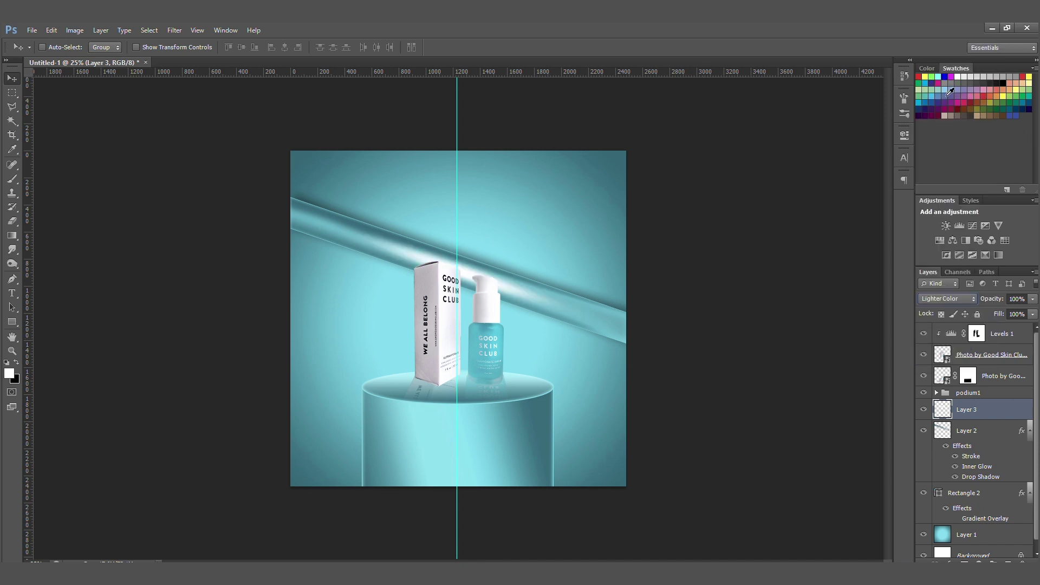
key("Up")
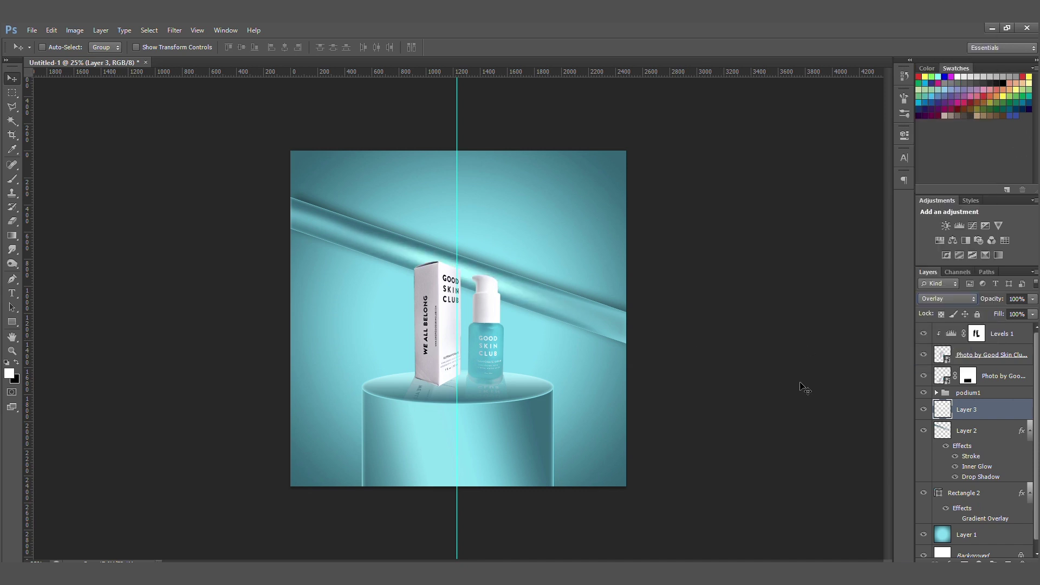
Collapse the effects lists of Layer 2 and Rectangle 2, and select both layers together with Layer 3.
left_click(1026, 431)
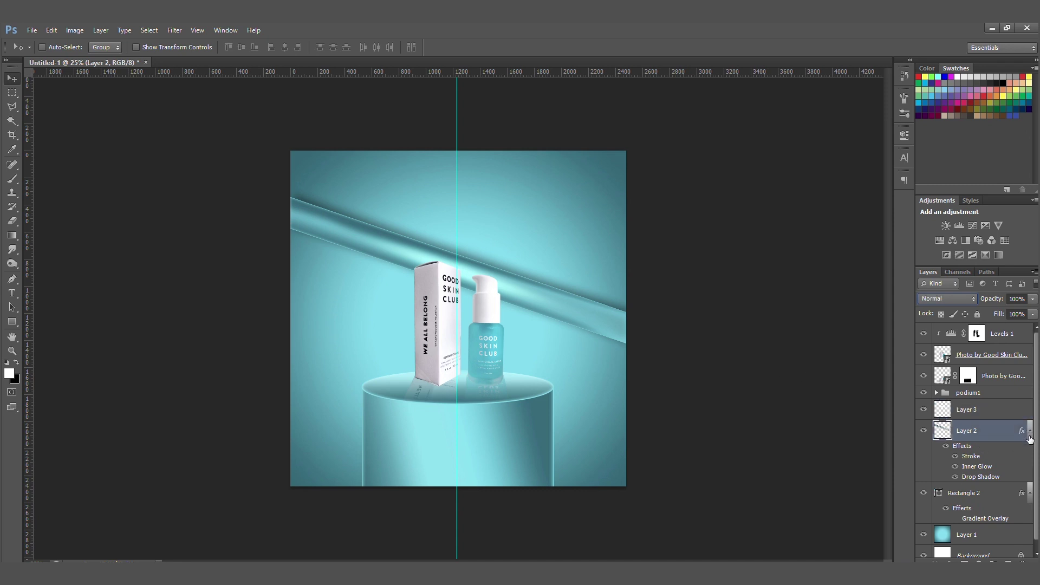
left_click(1030, 430)
left_click(1030, 452)
left_click(972, 411, "shift")
left_click(972, 456, "shift")
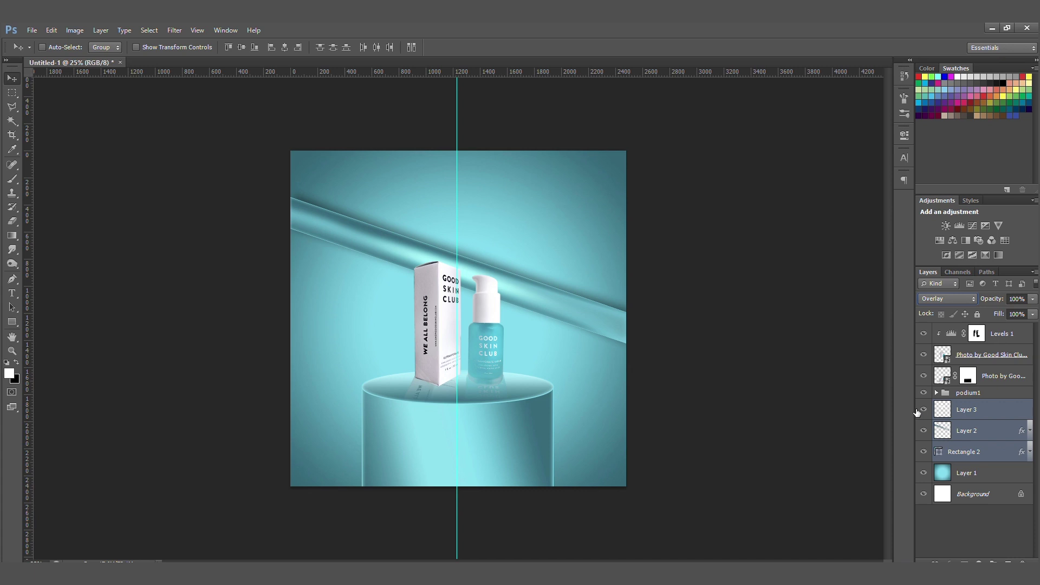
Check Layer 2 hidden and shown, try a 65 px light cyan outer glow on it, and switch the glow off.
left_click(987, 435)
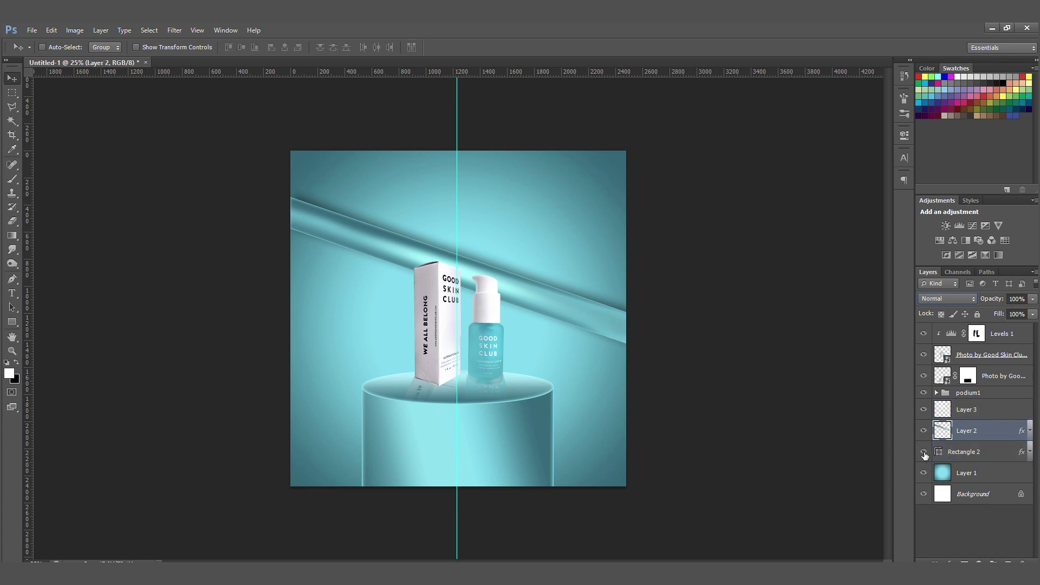
left_click(924, 430)
left_click(924, 431)
double_click(991, 431)
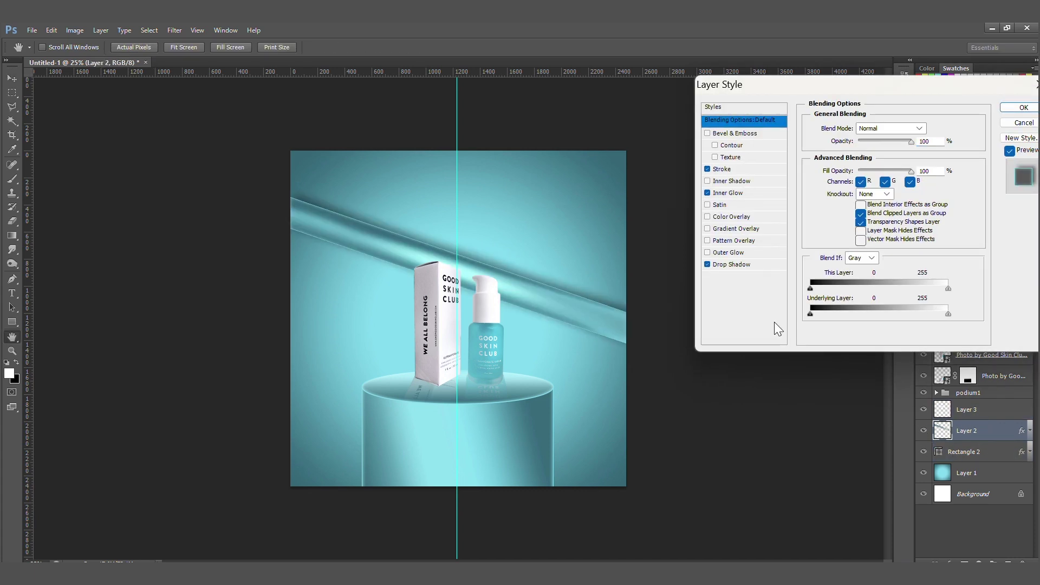
left_click(725, 253)
left_click(839, 168)
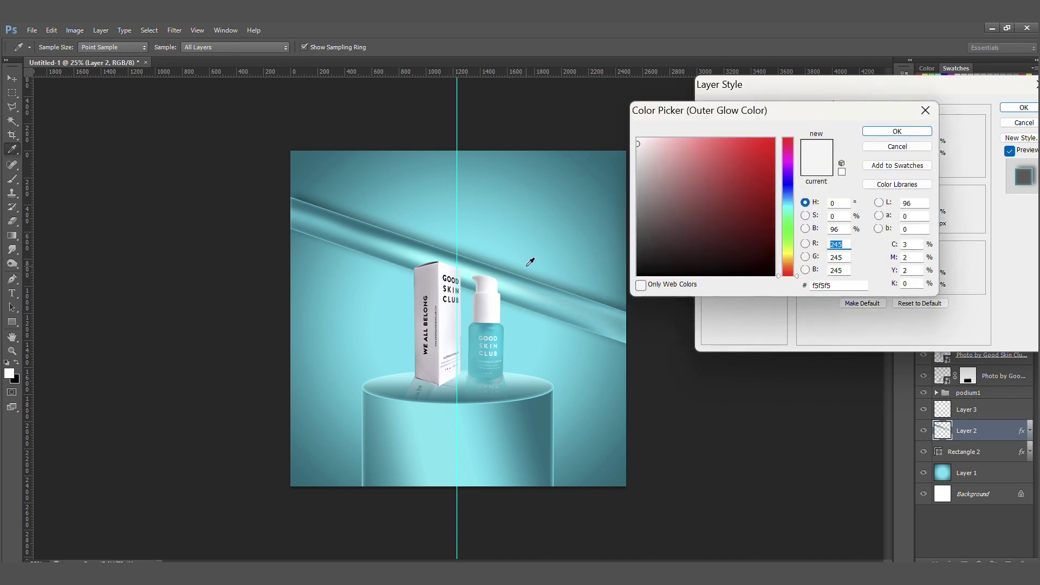
left_click(897, 130)
left_click_drag(854, 223, 868, 223)
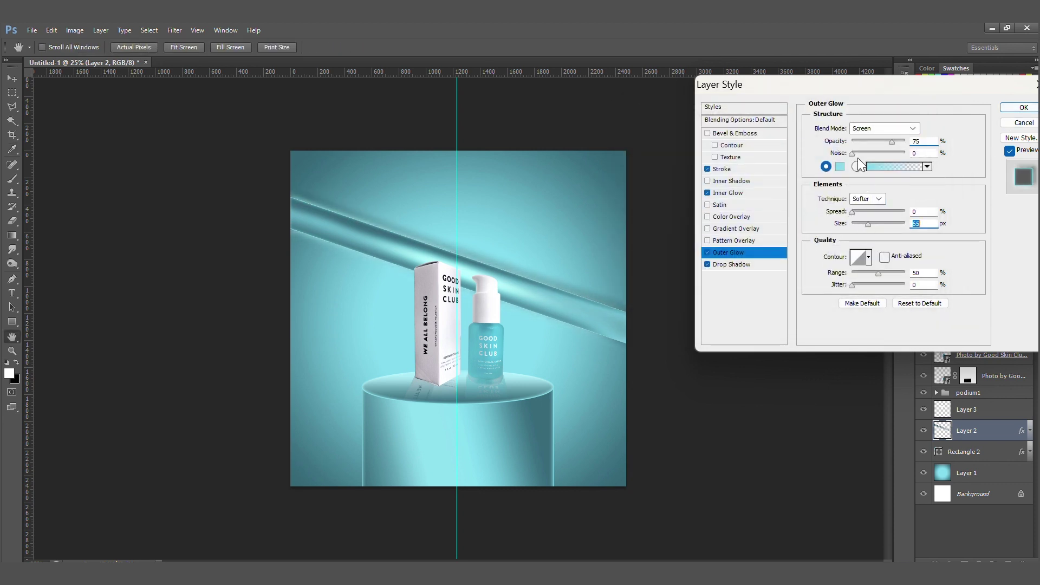
left_click(706, 253)
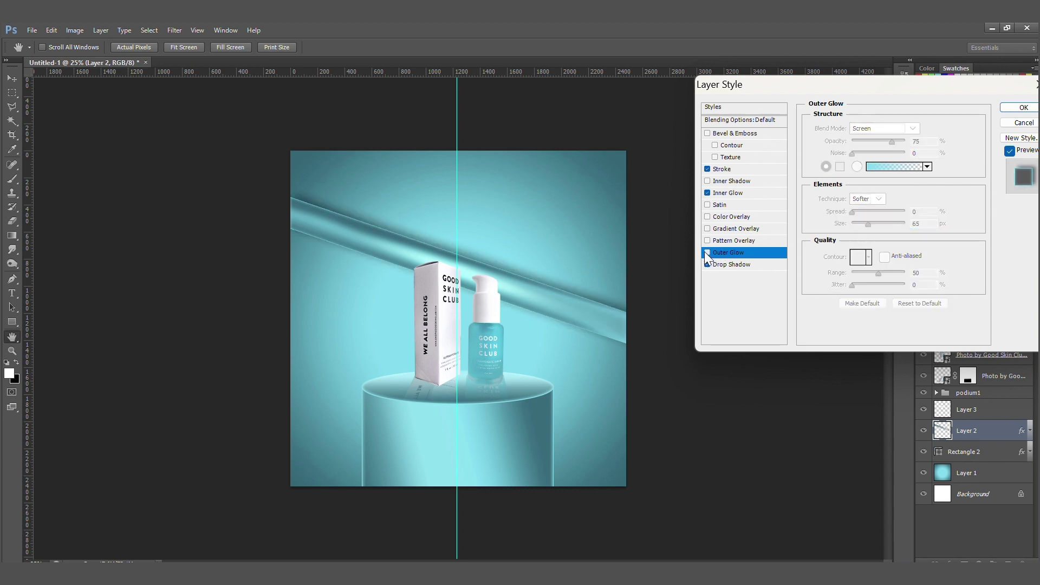
left_click(1022, 110)
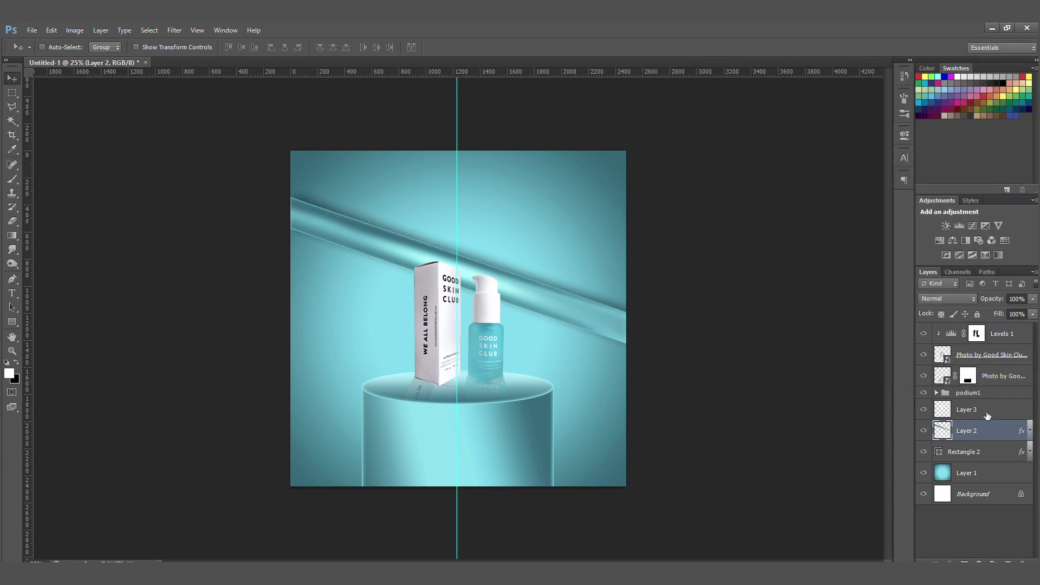
Group Layer 3, Layer 2 and Rectangle 2 under the name "shape" and duplicate the group.
left_click(984, 410, "shift")
left_click(976, 457, "shift")
key("ctrl+g")
double_click(969, 408)
type("shape")
key("Return")
key("ctrl+j")
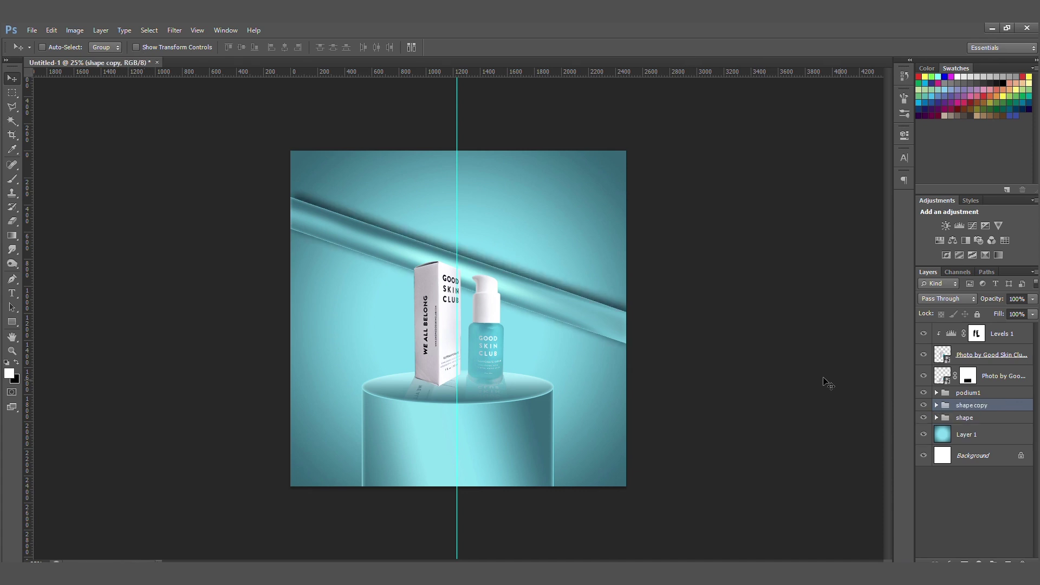
Flip the shape copy group horizontally and move it down to the lower part of the canvas.
key("ctrl+t")
right_click(608, 306)
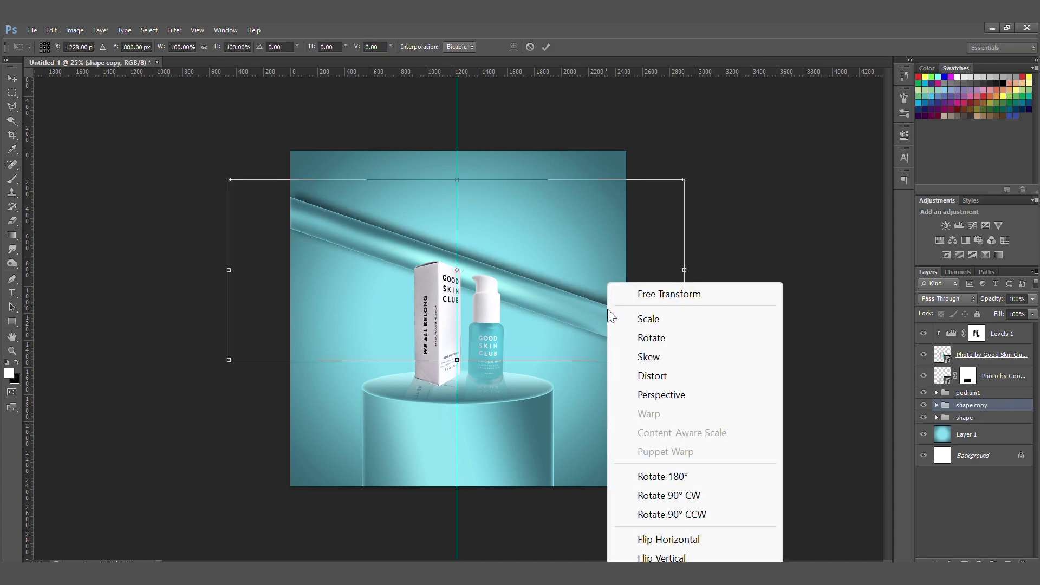
left_click(690, 545)
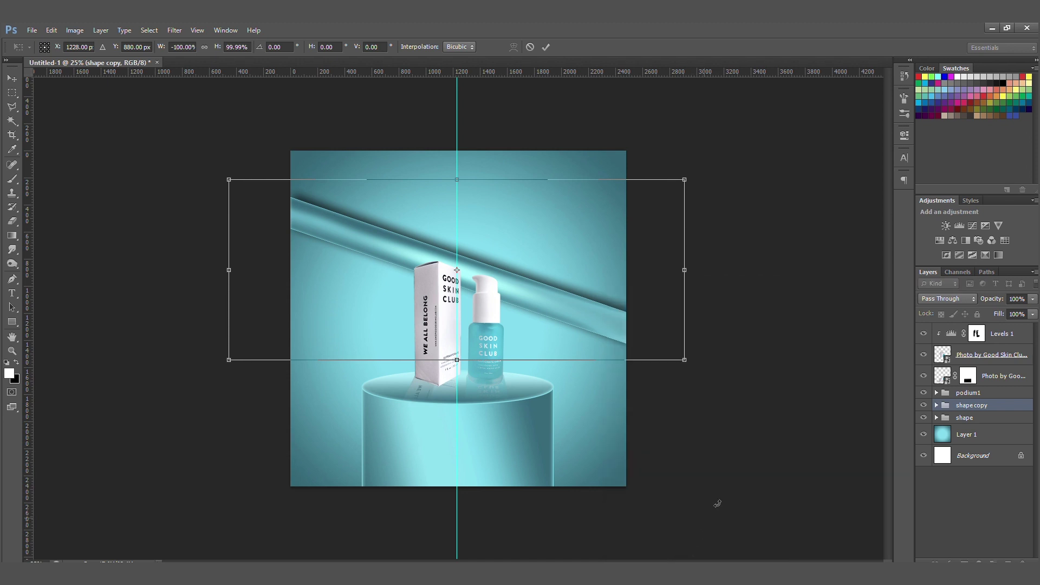
left_click_drag(581, 287, 596, 330)
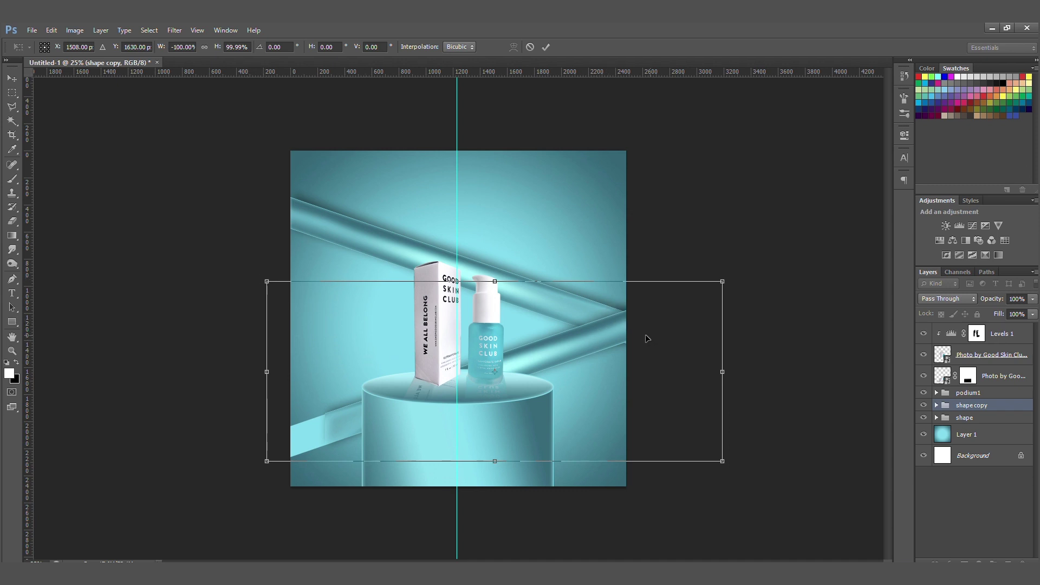
mouse_move(601, 371)
left_mouse_down()
mouse_move(587, 348)
mouse_move(610, 359)
left_mouse_up()
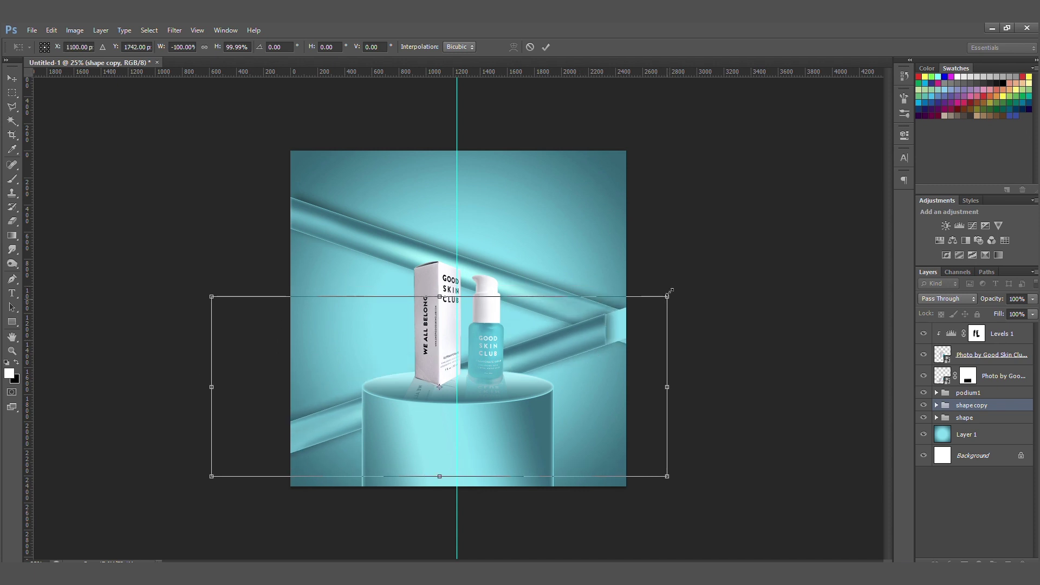
Enlarge the flipped bar to about 128% across the lower podium and place its group above all other layers.
left_click_drag(666, 296, 731, 271)
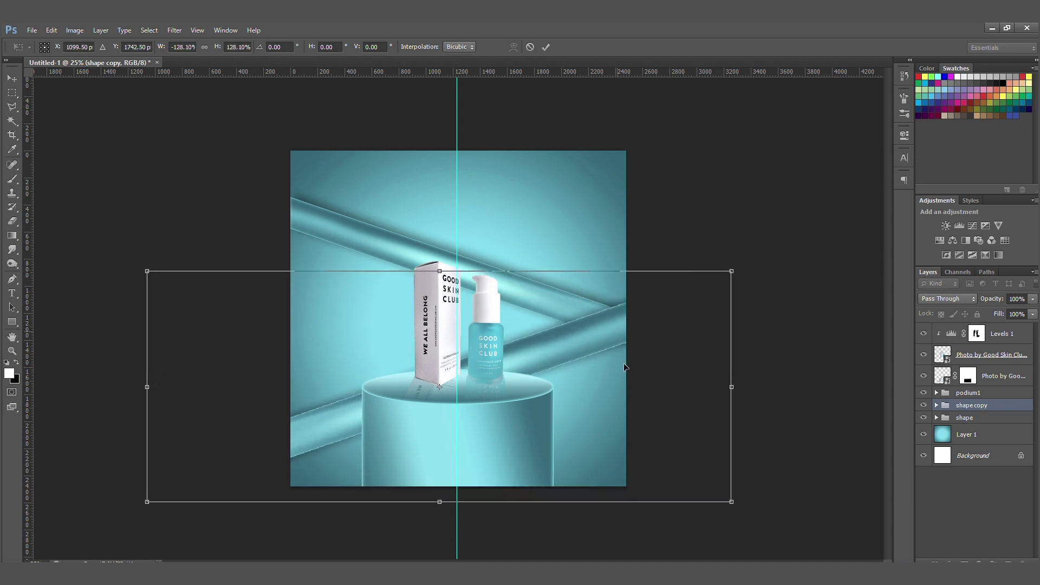
left_click_drag(624, 364, 634, 389)
key("Return")
left_click_drag(980, 406, 986, 316)
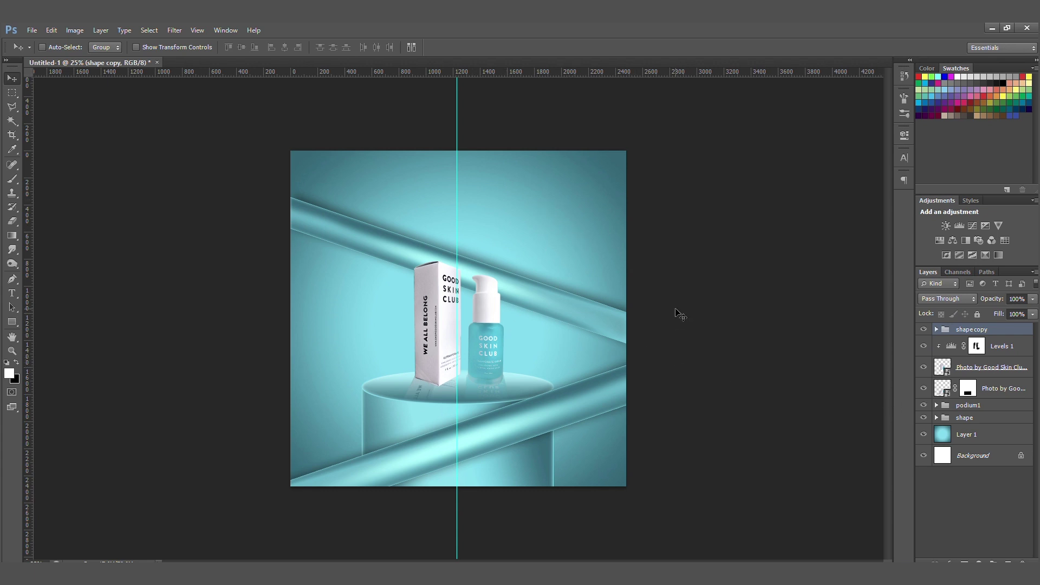
On a new layer, paint a single soft white dot with a 200 px brush in the open area above the bottle.
key("ctrl+plus")
key("ctrl+shift+alt+n")
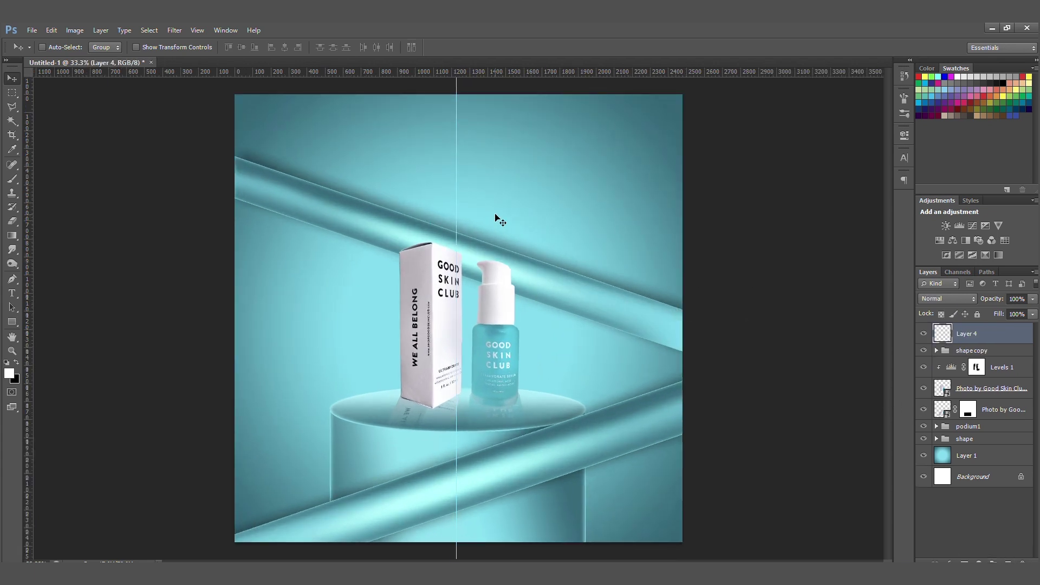
key("i")
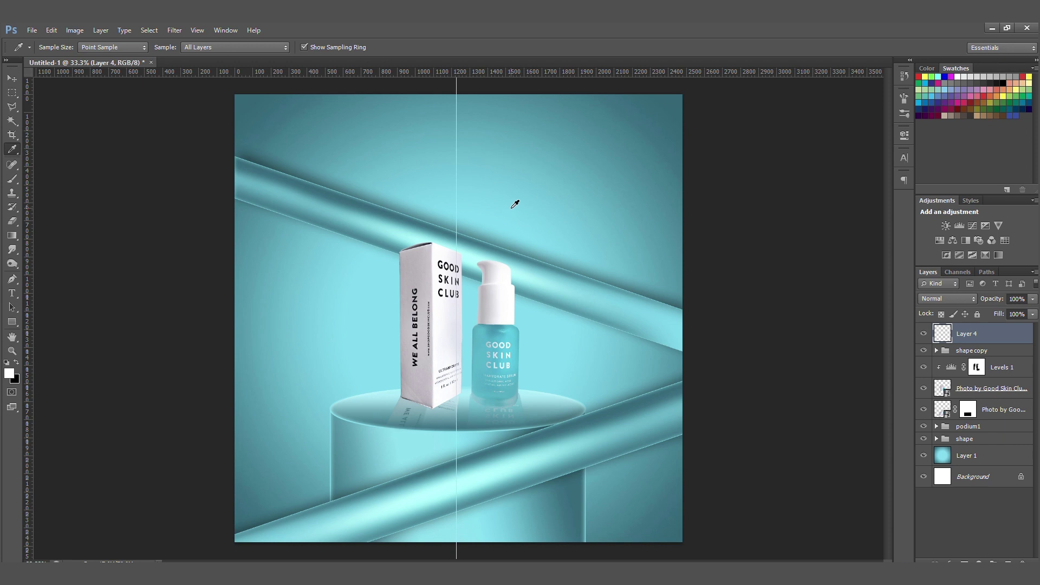
key("b")
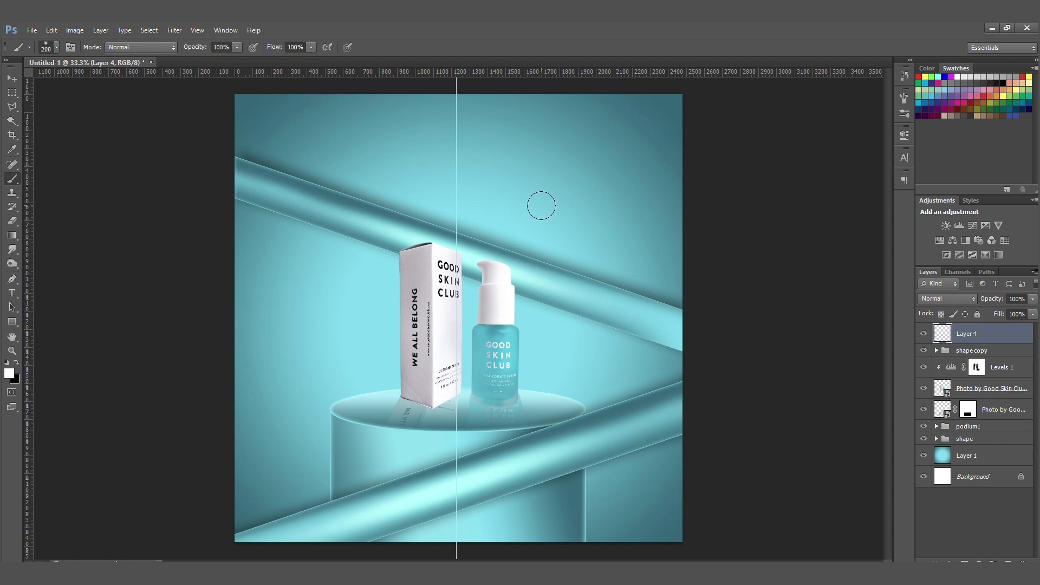
left_click(541, 206)
Stretch the white dot to about 284% height and narrow it into a thin vertical streak of light.
key("ctrl+t")
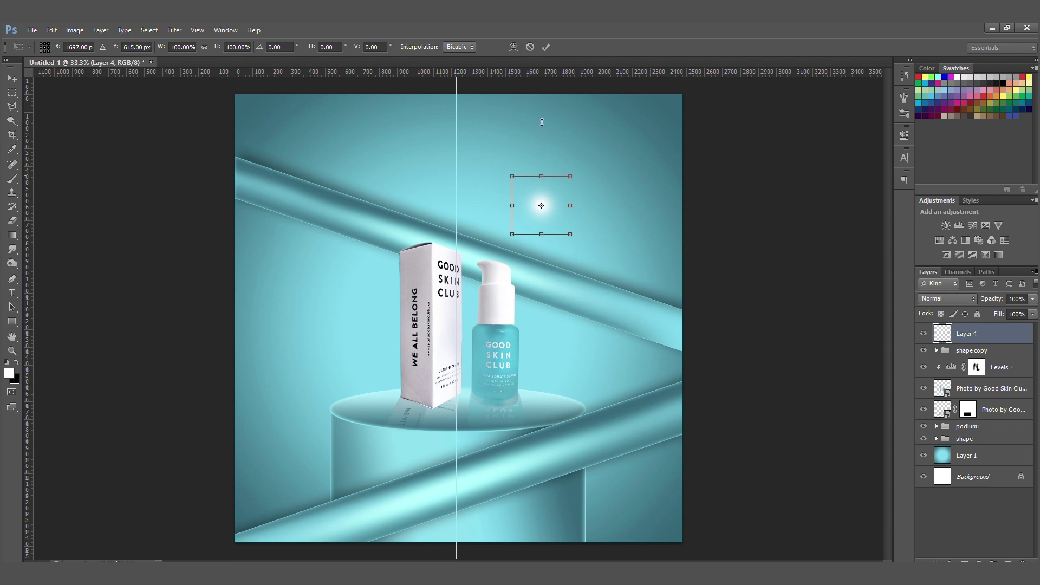
left_click_drag(541, 176, 542, 123)
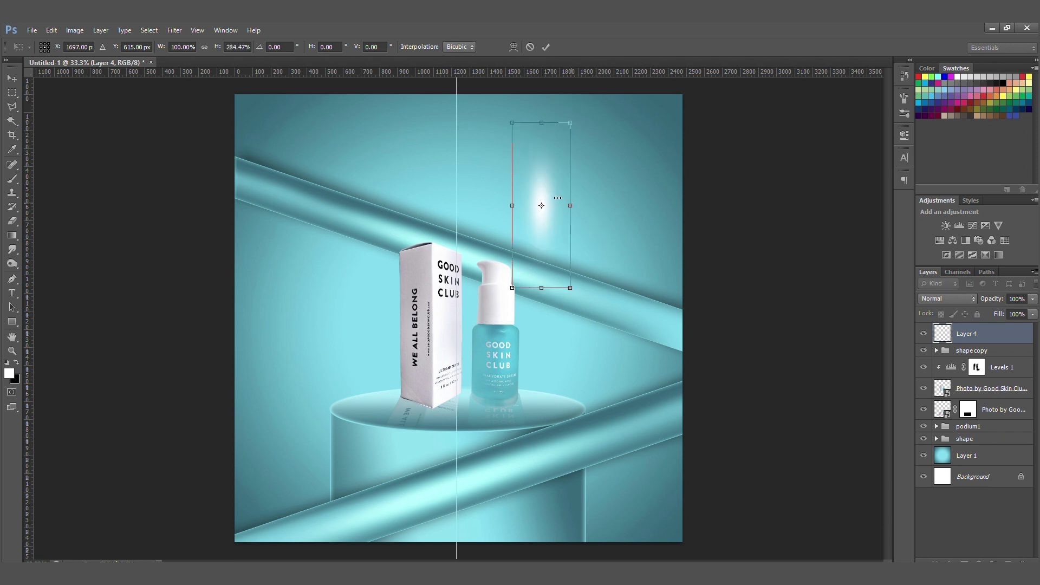
mouse_move(547, 195)
left_mouse_down()
mouse_move(553, 184)
mouse_move(551, 198)
left_mouse_up()
key("Return")
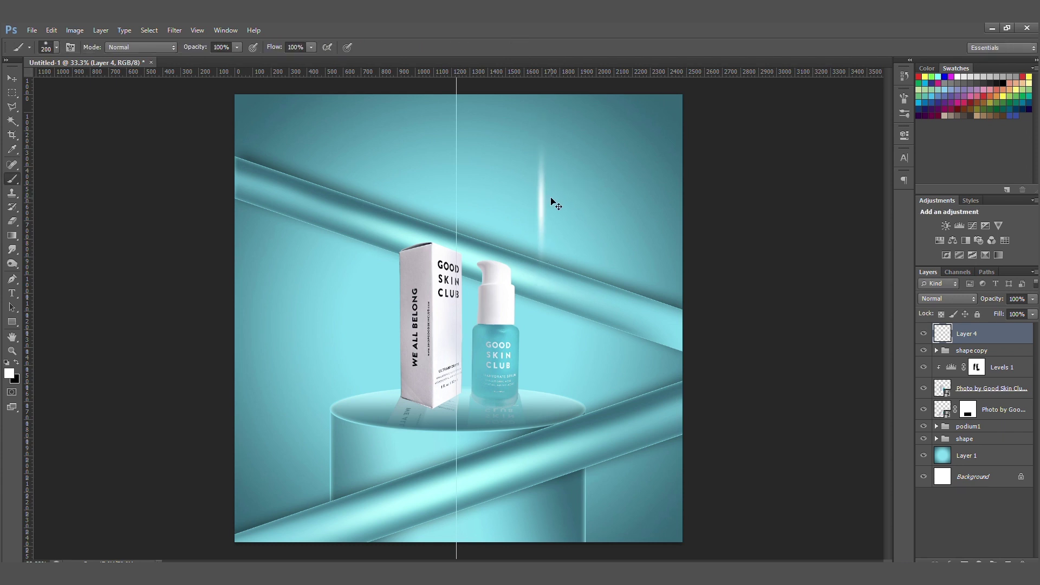
Duplicate the streak, rotate the copy 90° and shorten it to about 60% of its length to form a cross.
key("ctrl+j")
key("ctrl+t")
right_click(535, 196)
left_click(596, 409)
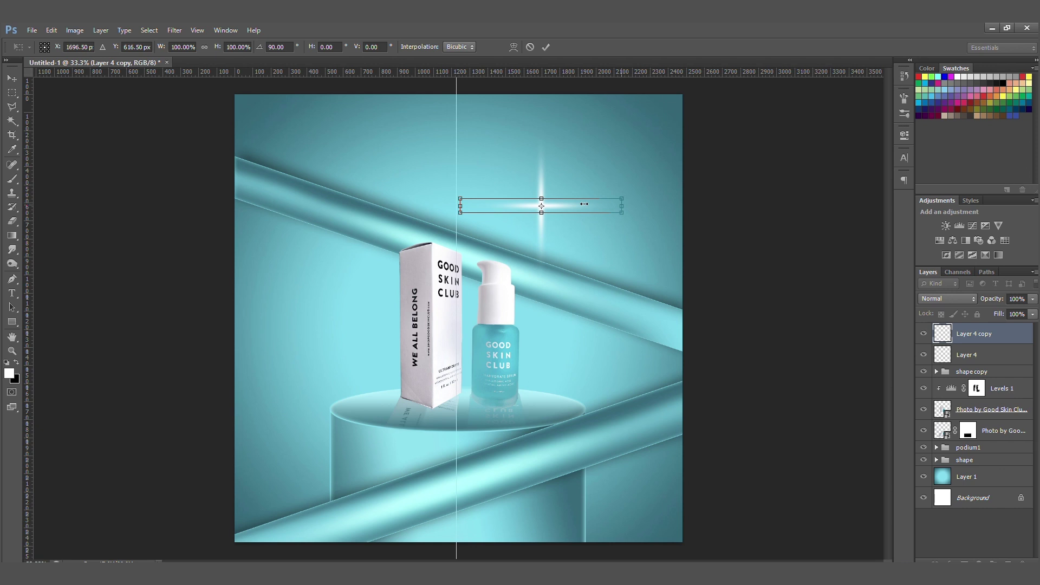
mouse_move(581, 204)
left_mouse_down()
mouse_move(561, 202)
mouse_move(609, 203)
left_mouse_up()
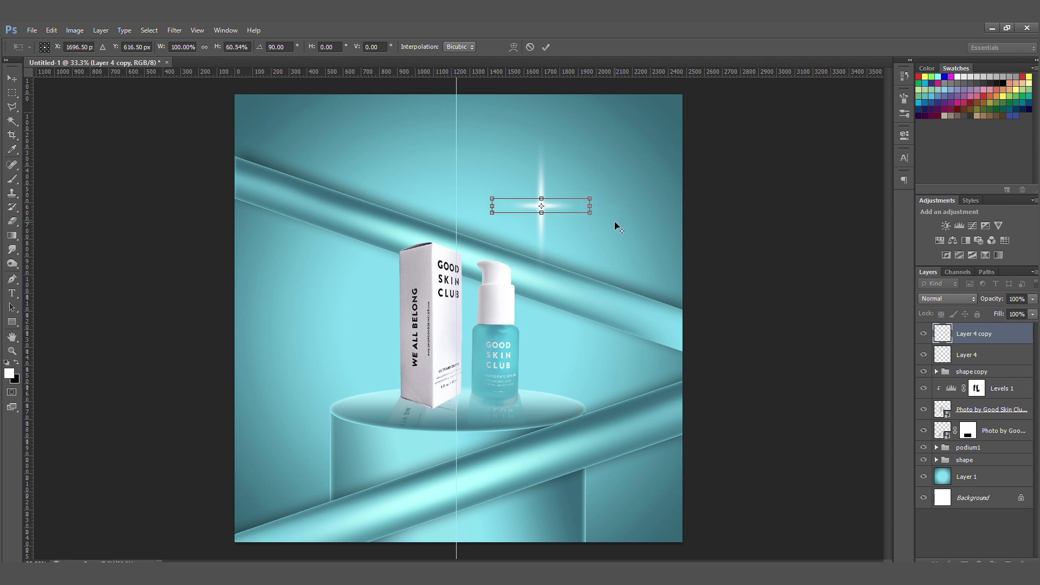
key("Return")
Paint a soft white glow at the centre of the cross and merge Layer 4 copy with Layer 4.
key("b")
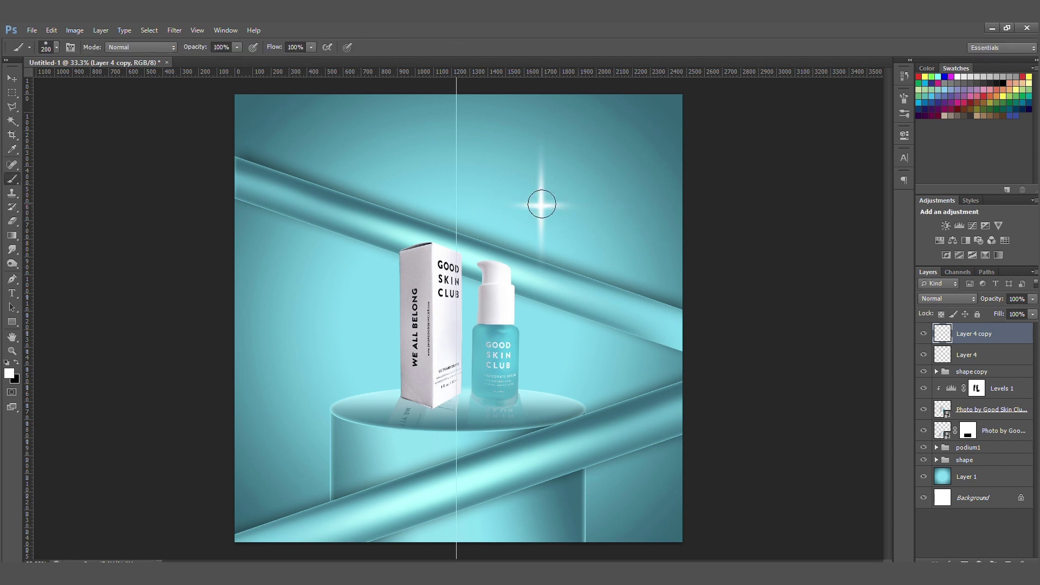
key("ctrl+z")
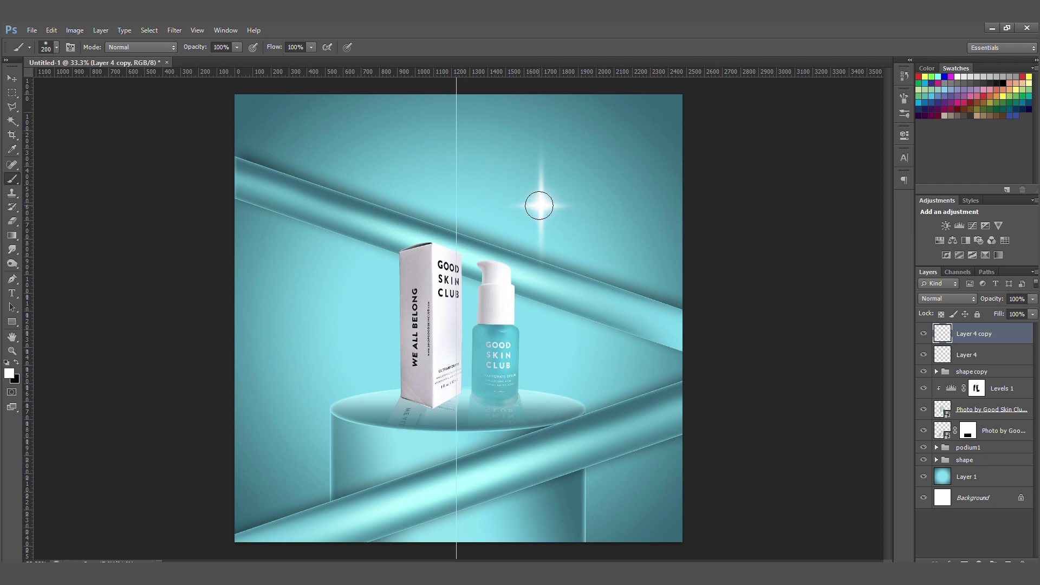
left_click(990, 355, "shift")
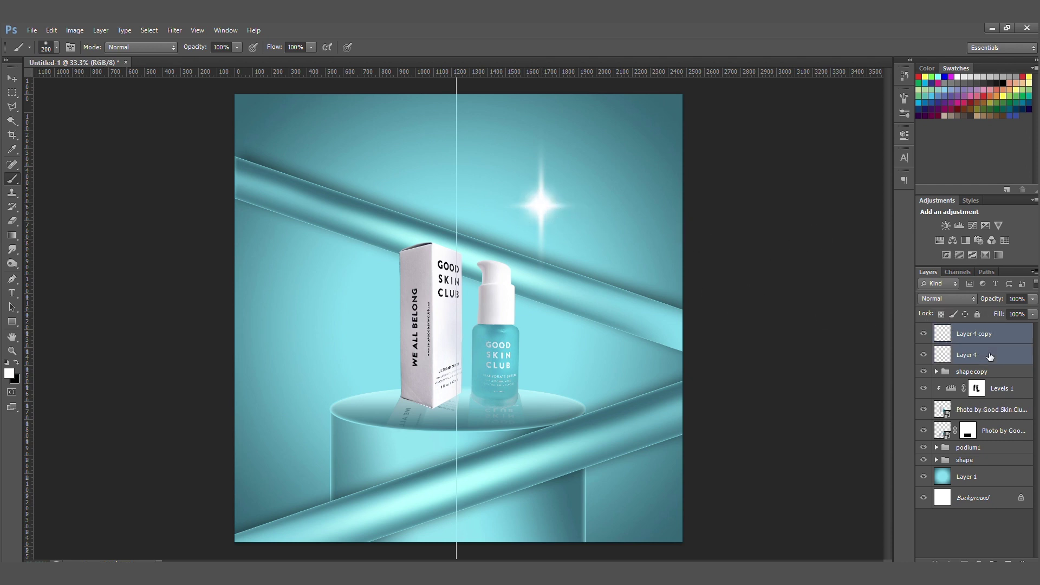
key("ctrl+e")
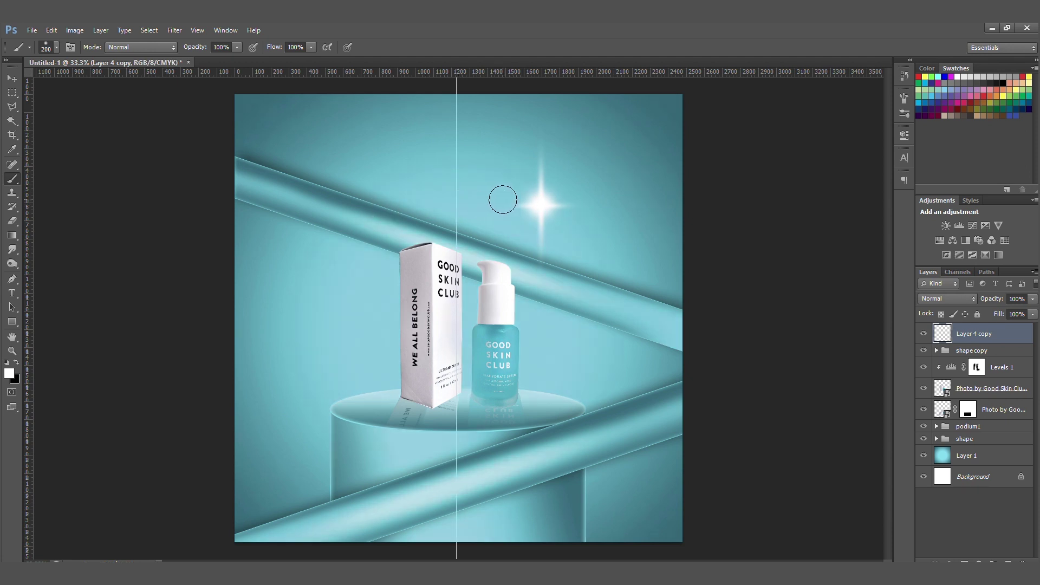
Scale the merged sparkle down to about 35% and place it on the outer edge of the bottle's white cap.
key("ctrl+t")
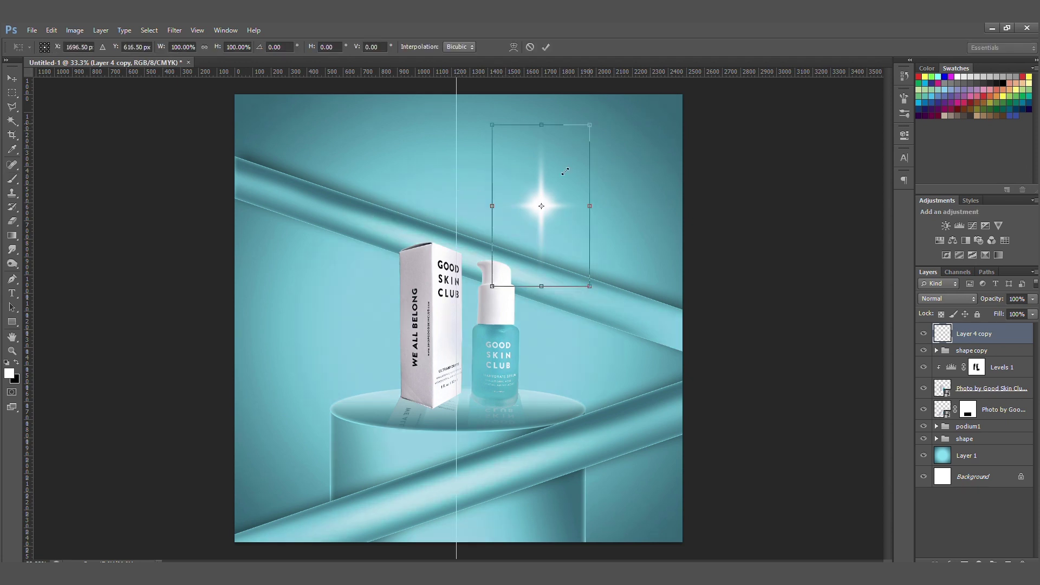
left_click_drag(565, 171, 530, 231)
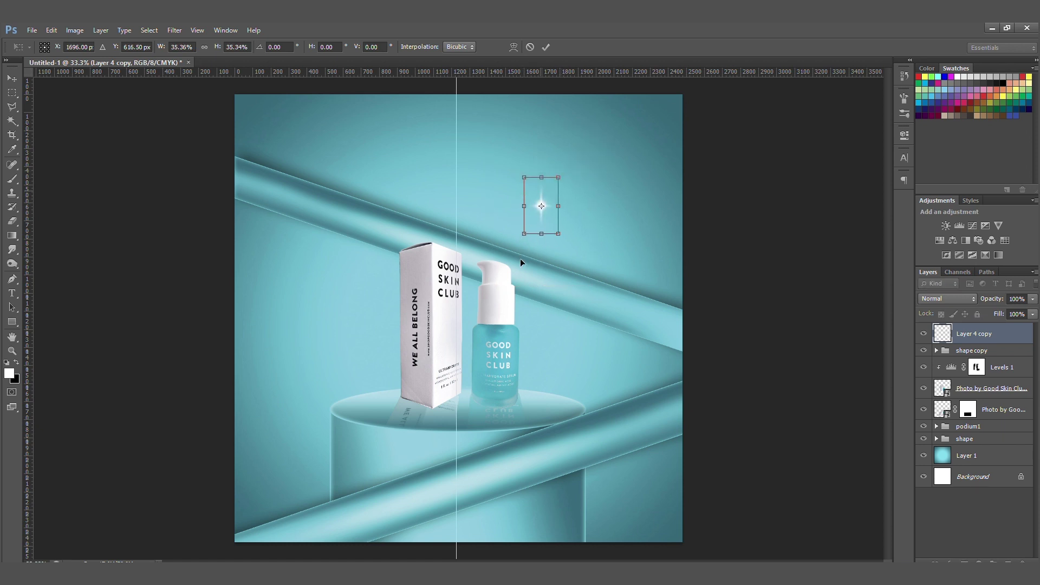
left_click_drag(553, 191, 531, 282)
key("Return")
key("v")
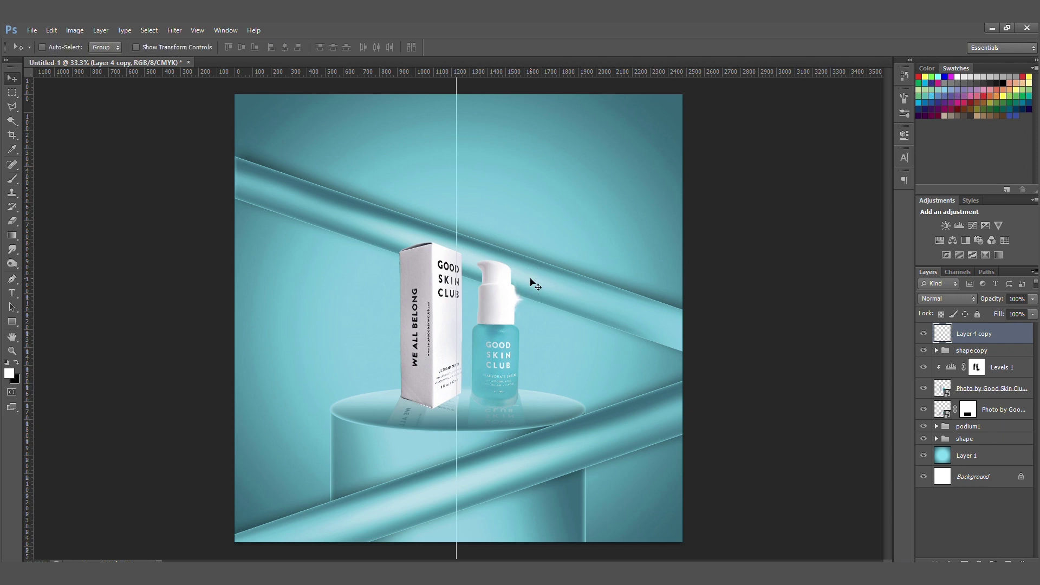
Duplicate the sparkle, place the copy on the bottle's edge beside the label and adjust its size.
key("ctrl+j")
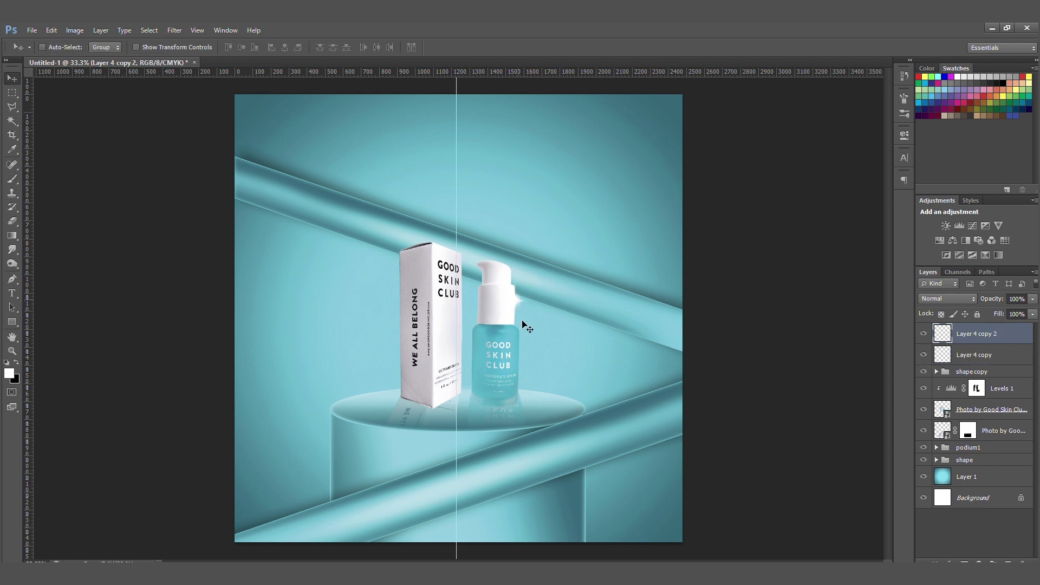
left_click_drag(521, 366, 527, 348)
key("ctrl+t")
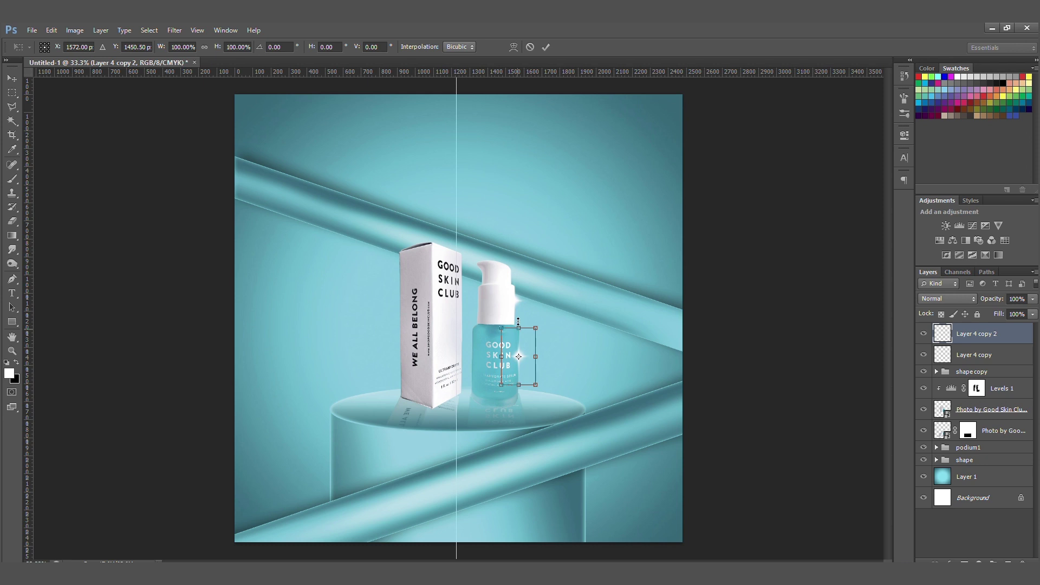
left_click_drag(518, 322, 518, 310)
key("Return")
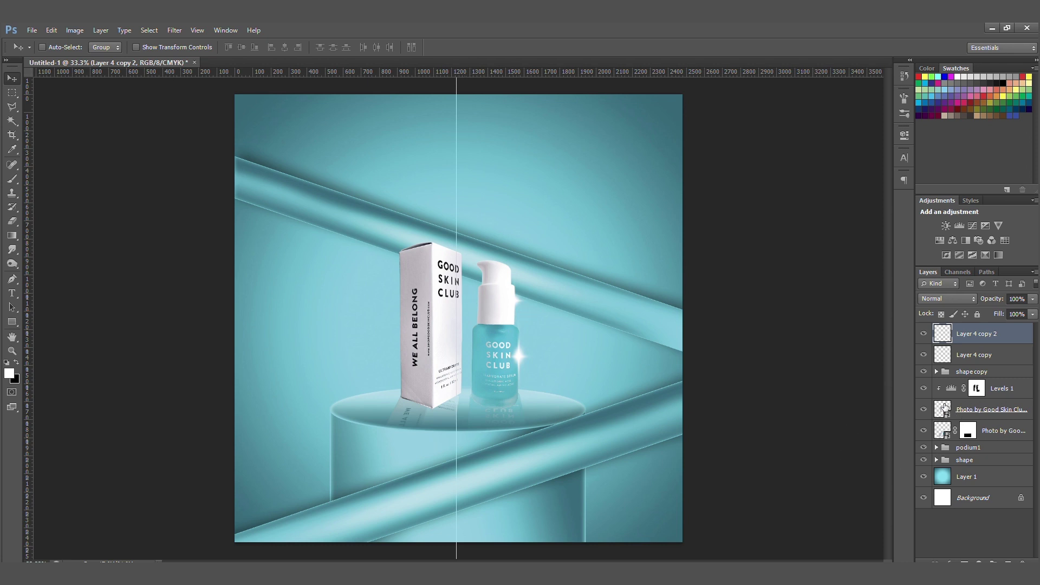
Compare the products with and without Levels 1, and set its white input level to about 204.
left_click(924, 388)
left_click(924, 388)
double_click(948, 389)
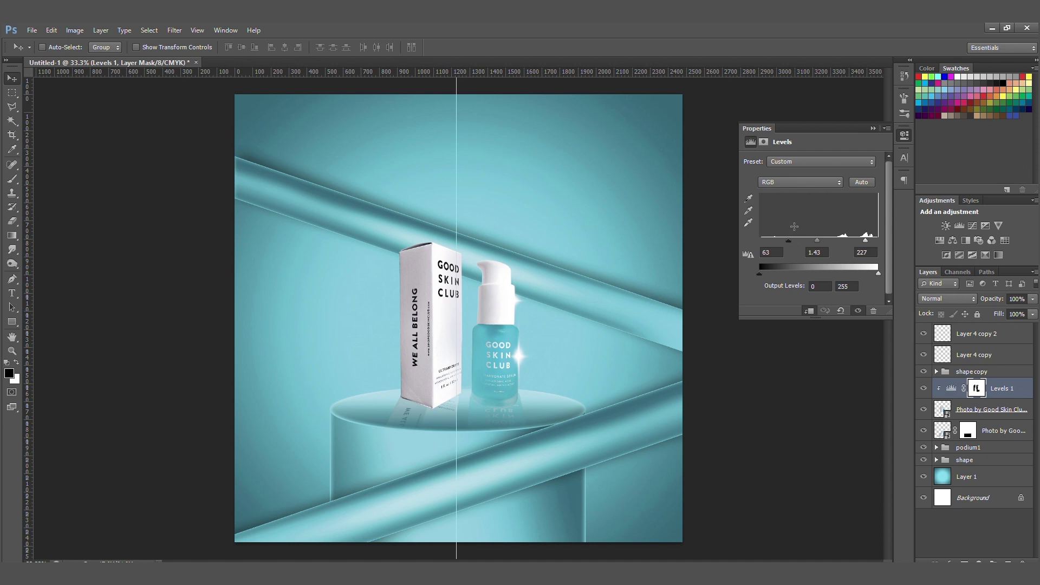
left_click_drag(863, 240, 855, 240)
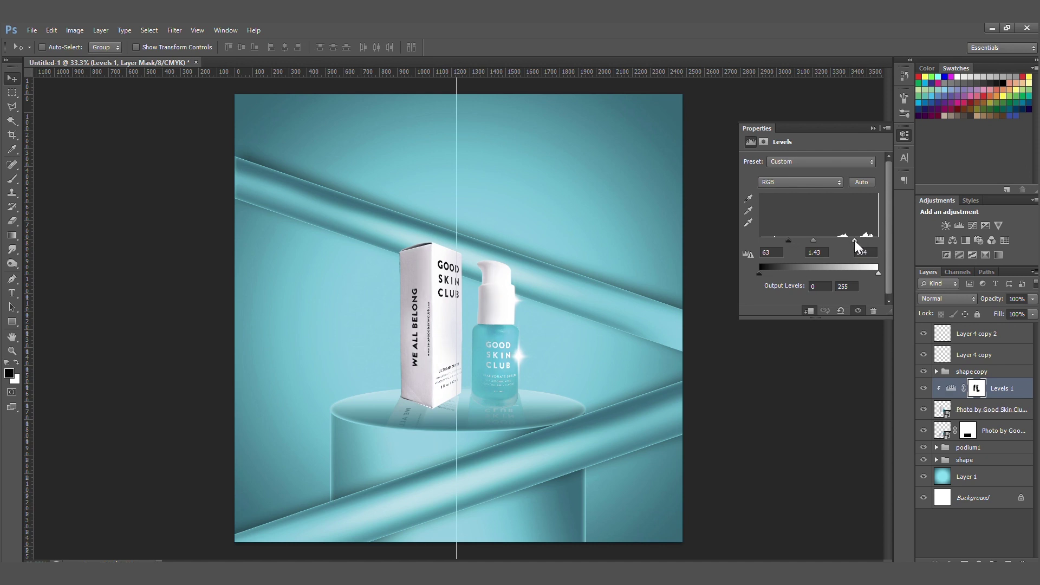
left_click(873, 128)
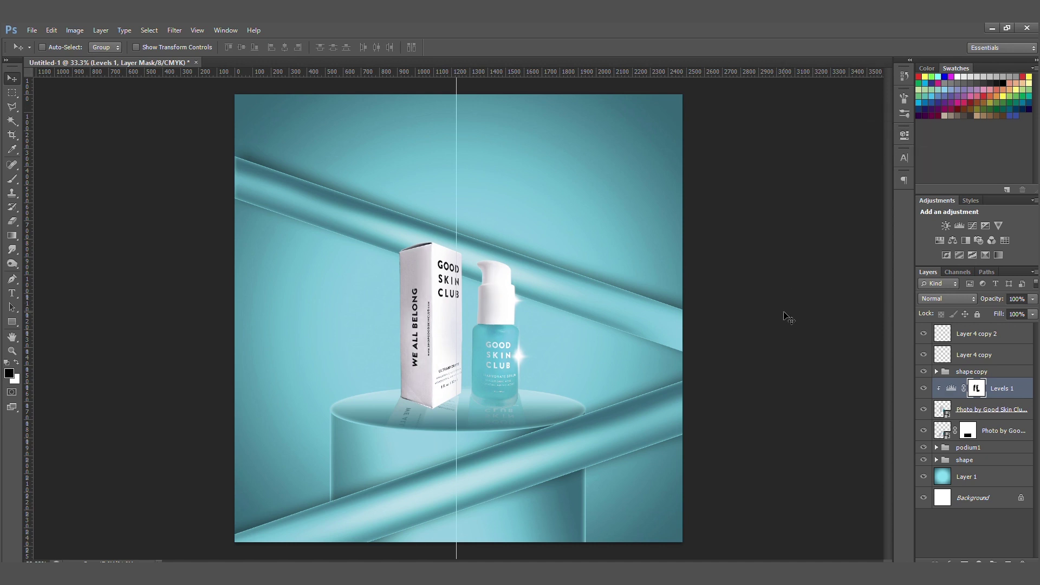
Inspect the products up close and check the cap sparkle in Layer 4 copy.
key("ctrl+plus")
key("ctrl+plus")
key("ctrl+minus")
key("ctrl+minus")
left_click(930, 356)
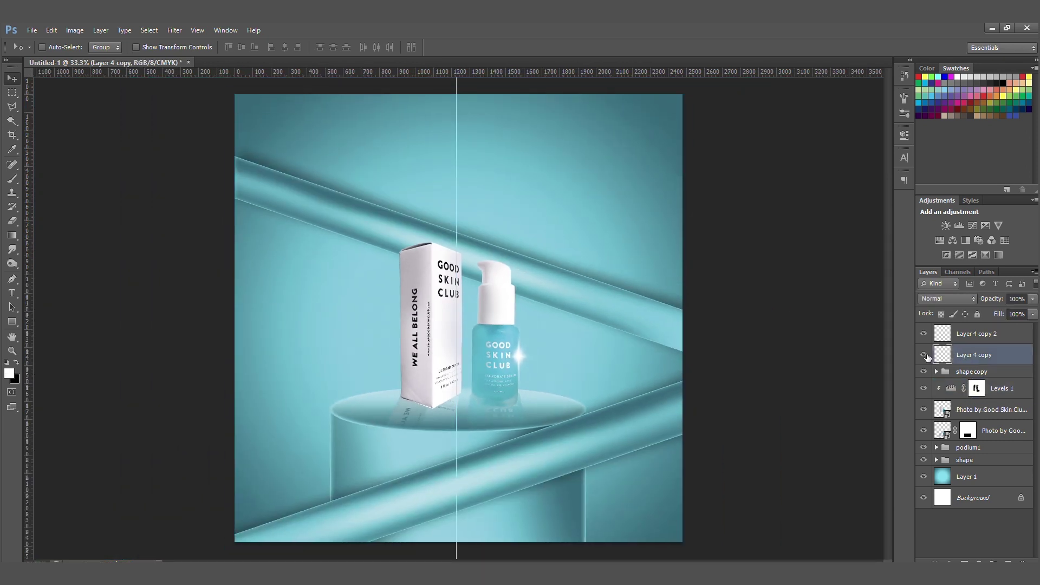
Try several blend modes on the lower sparkle in Layer 4 copy 2 and return it to Normal.
left_click(945, 334)
left_click(949, 298)
left_click(939, 71)
key("Down")
key("Down")
key("Down")
key("Down")
key("Down")
key("Down")
key("Down")
key("Down")
key("Down")
key("Down")
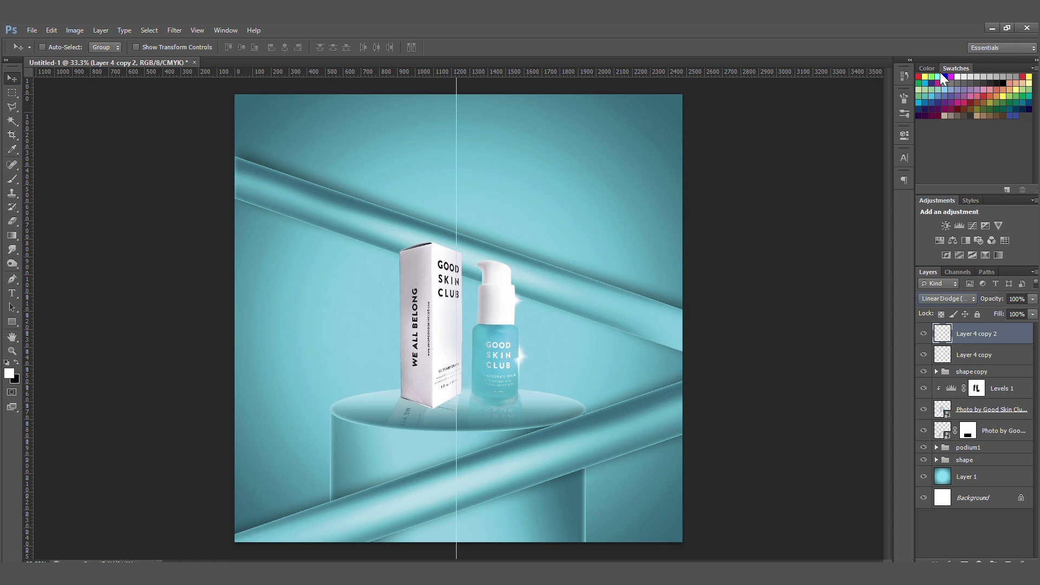
key("Down")
key("Down")
key("Down")
key("Down")
key("Down")
key("Down")
key("Down")
key("Up")
key("Up")
key("Up")
key("Up")
key("Up")
key("Up")
key("Up")
key("Up")
left_click(970, 297)
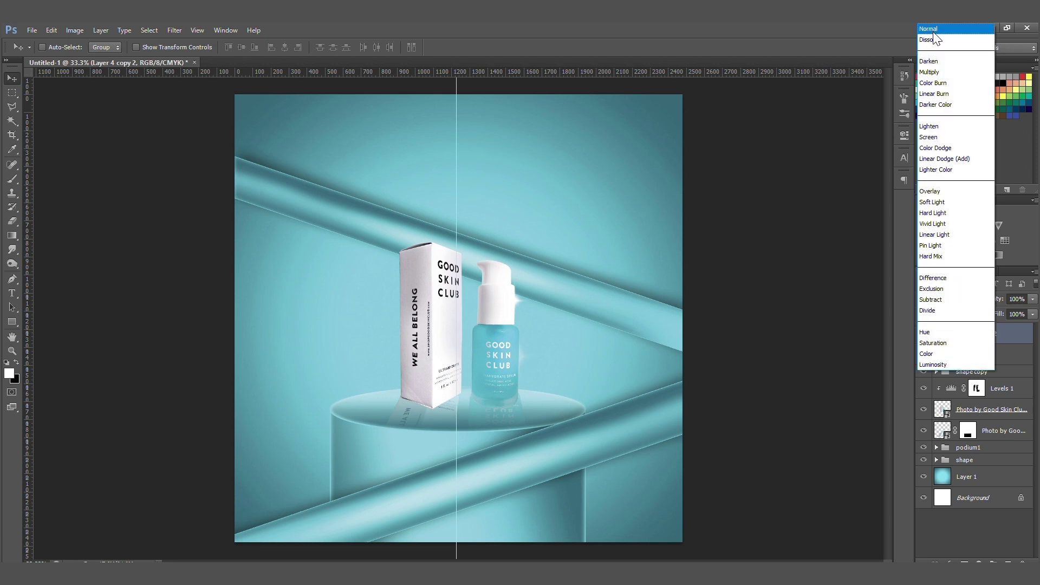
left_click(933, 31)
Try a near-white cyan (#f3feff) colour overlay on the lower sparkle and discard it.
double_click(1021, 334)
left_click(752, 217)
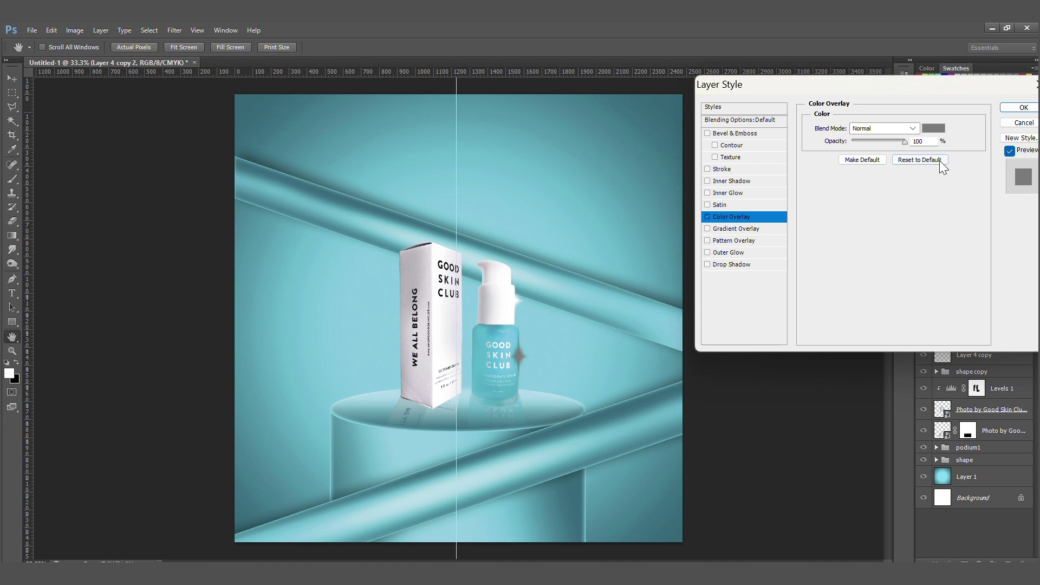
left_click(928, 129)
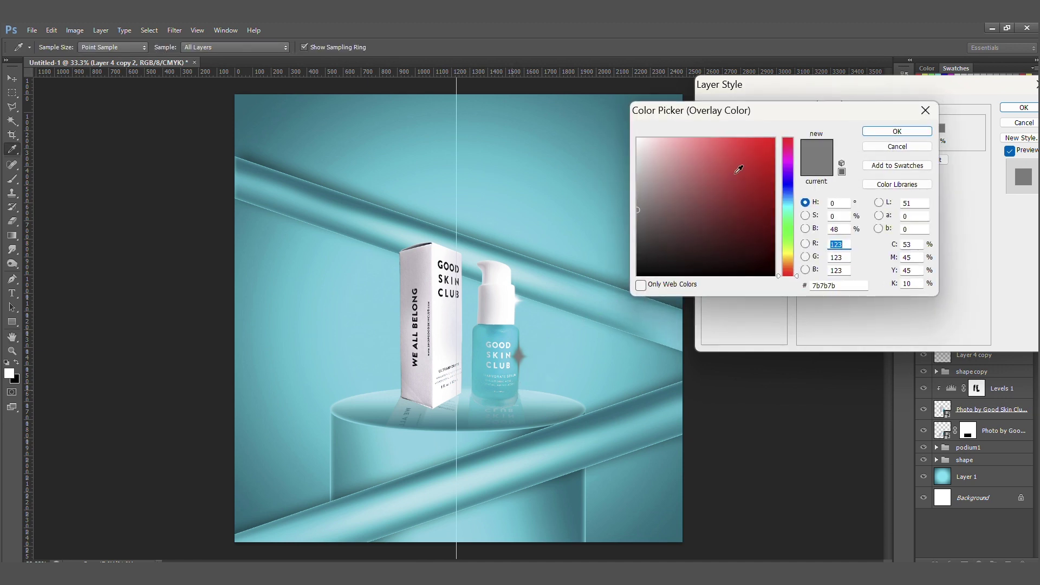
mouse_move(734, 167)
left_mouse_down()
mouse_move(706, 135)
mouse_move(661, 141)
left_mouse_up()
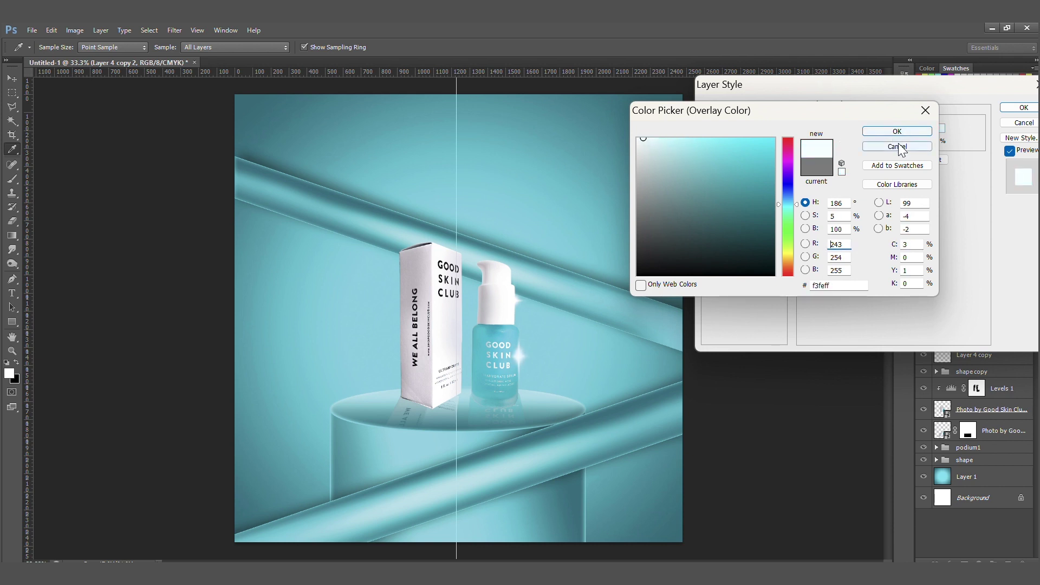
left_click(897, 147)
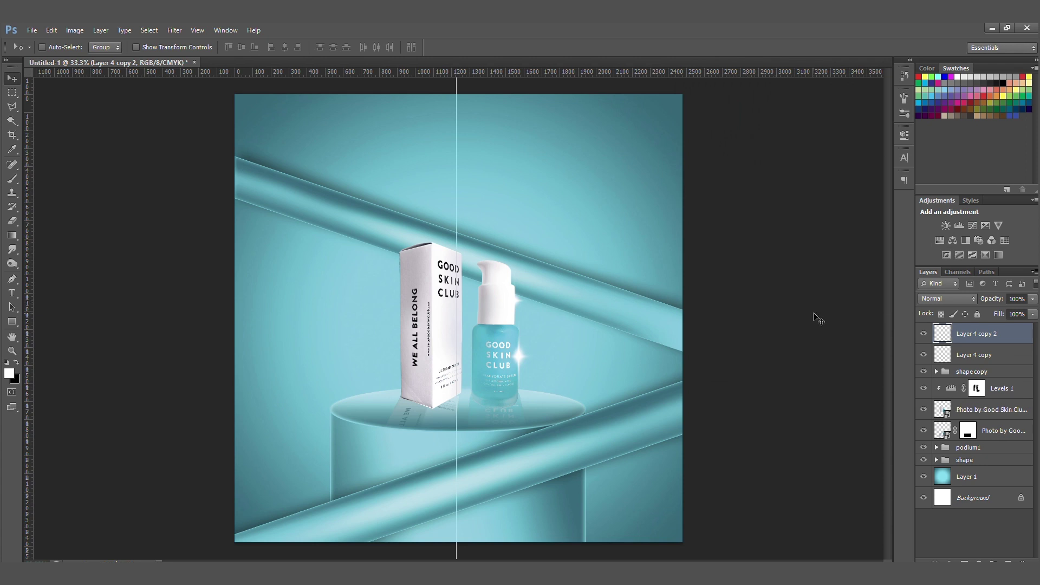
Duplicate the cap sparkle in Layer 4 copy, then shrink the duplicate and place it on the cap's left edge above the bottle shoulder.
key("ctrl+minus")
left_click(991, 354)
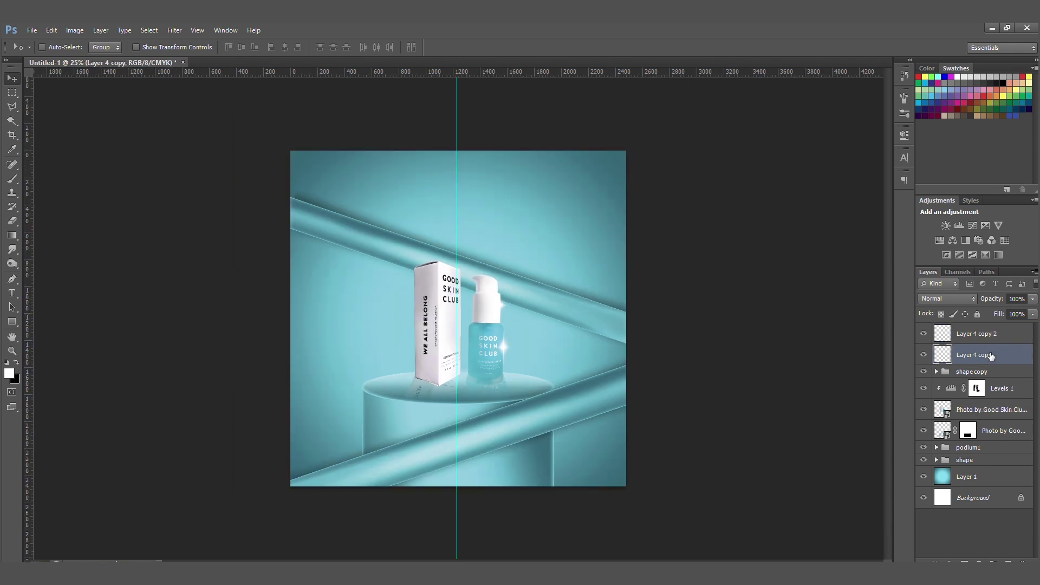
key("ctrl+j")
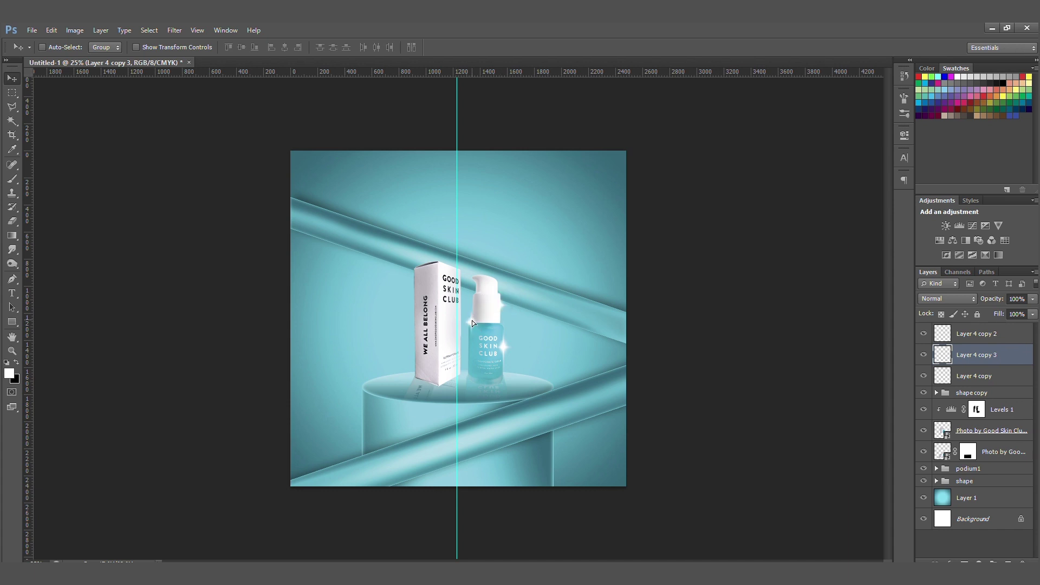
key("ctrl+plus")
key("ctrl+plus")
key("ctrl+plus")
key("ctrl+plus")
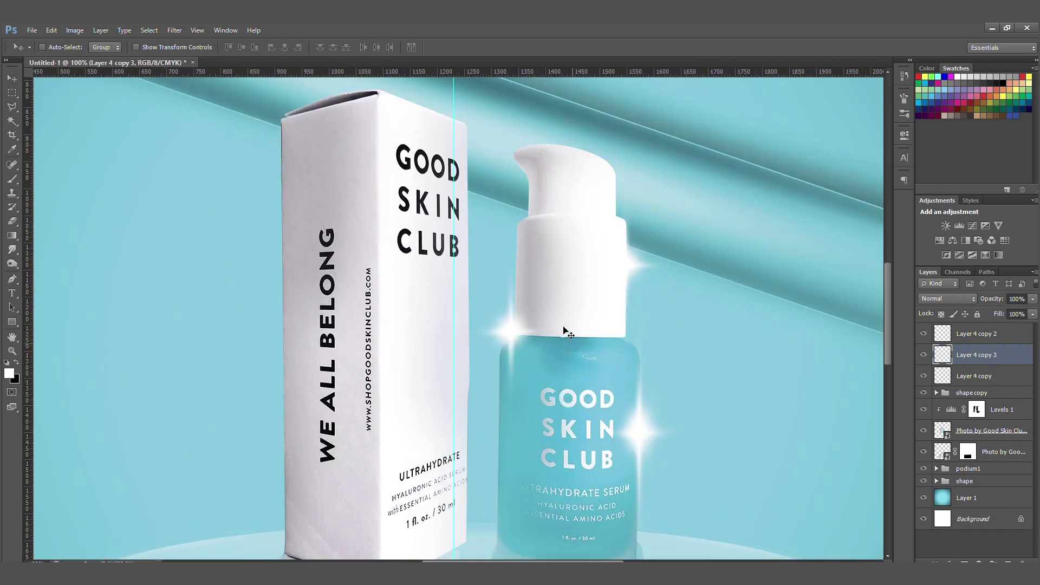
key("ctrl+t")
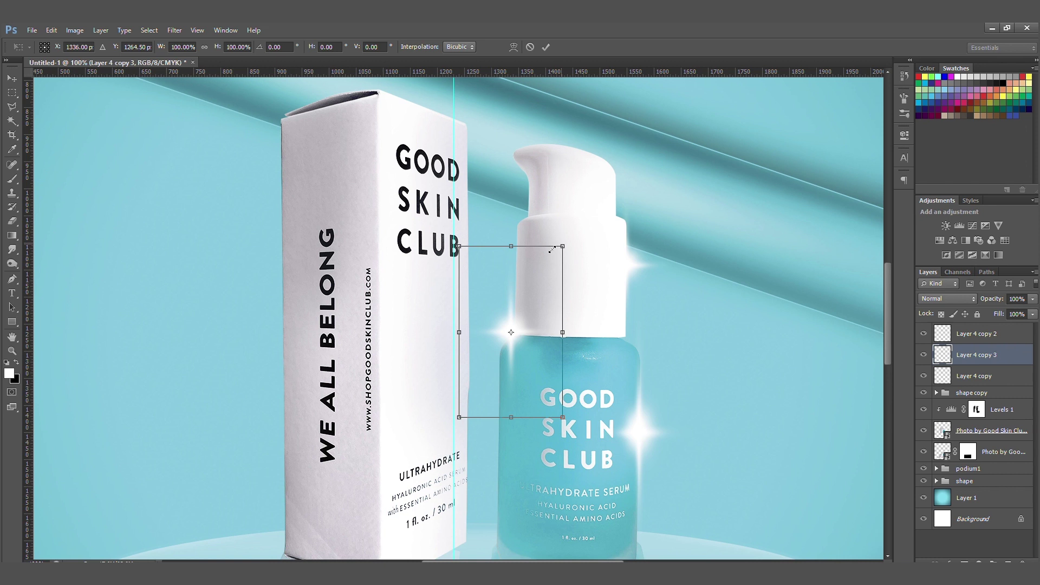
left_click_drag(552, 253, 536, 275)
key("Return")
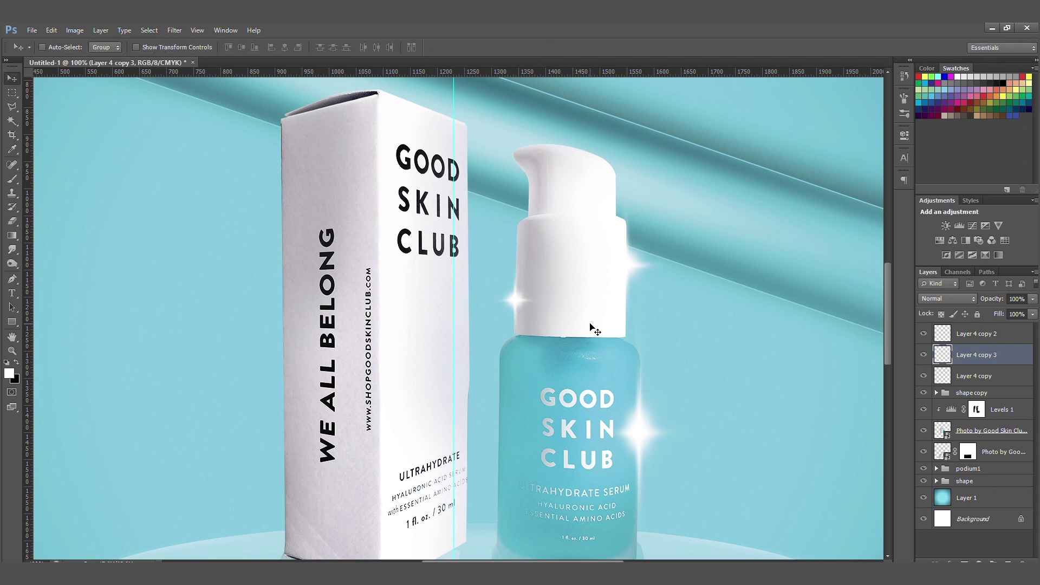
Place the big light image in the composition and enlarge it to about 273% so it covers the artwork's width.
key("ctrl+minus")
key("ctrl+minus")
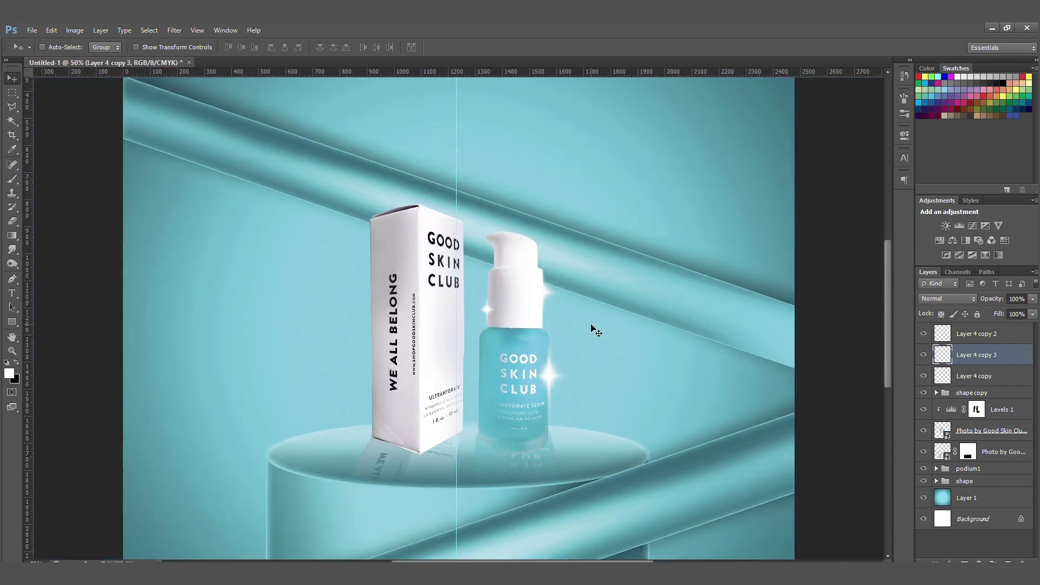
key("ctrl+minus")
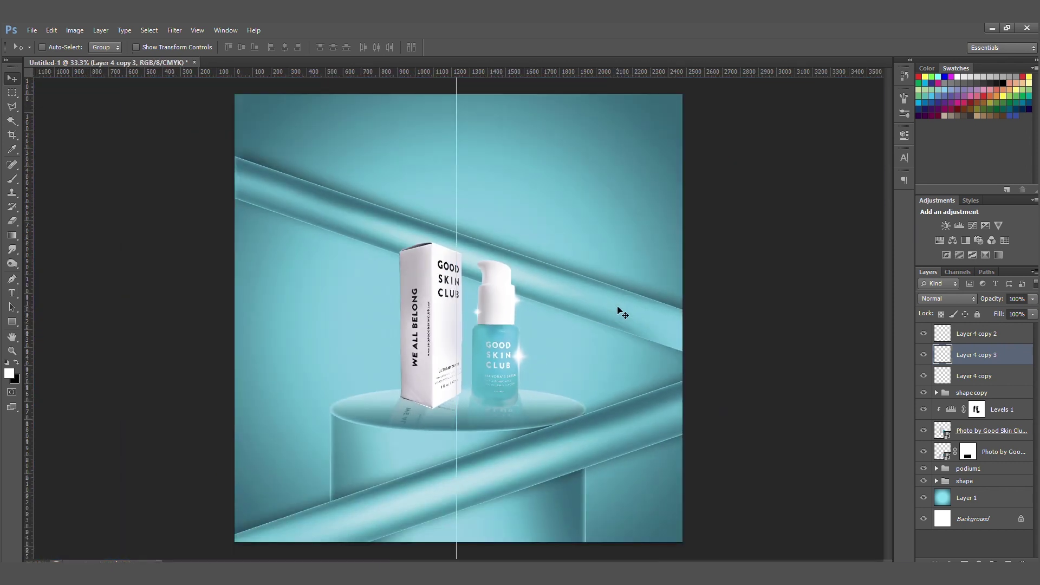
key("ctrl+minus")
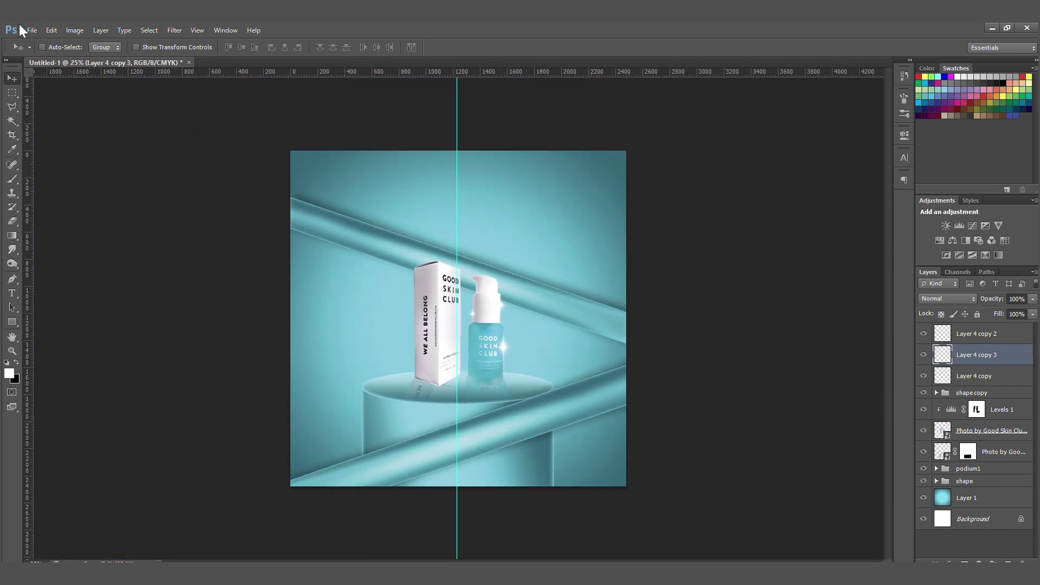
left_click(32, 30)
left_click(77, 298)
left_click(461, 158)
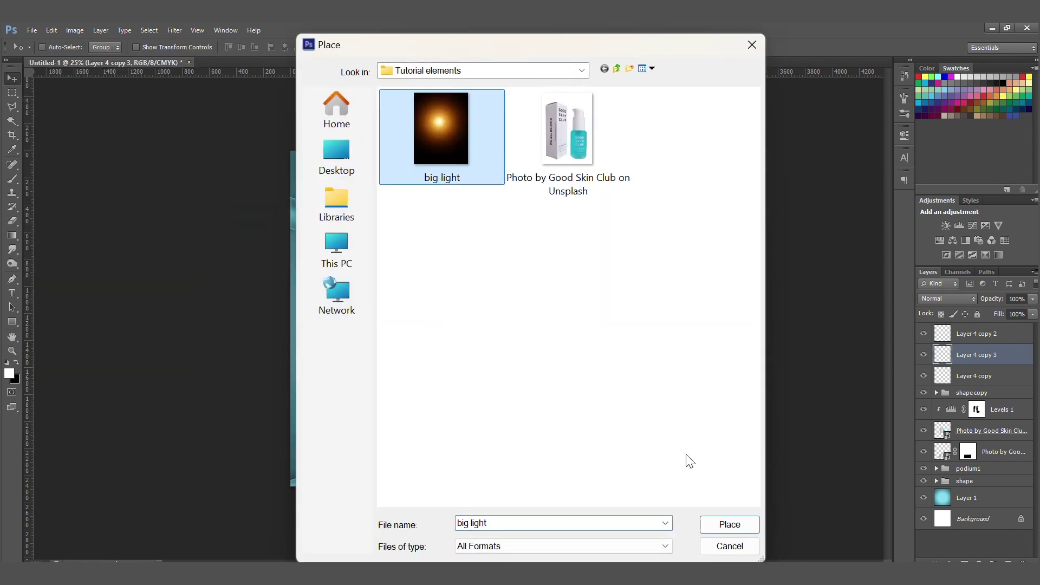
left_click(757, 547)
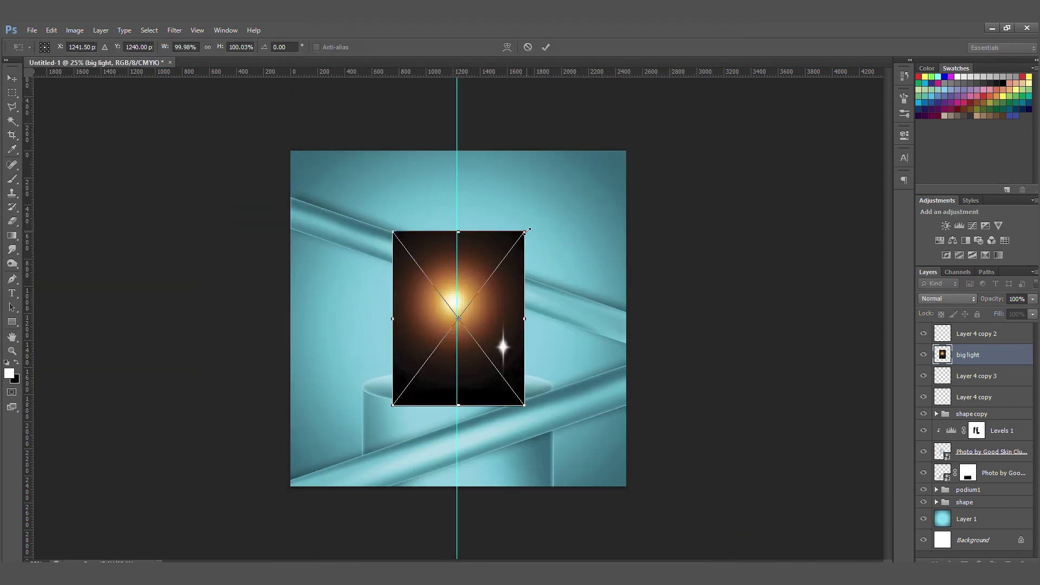
left_click_drag(634, 161, 689, 119)
key("Return")
Set the big light layer's blend mode to Screen and move it directly above Layer 1.
left_click(945, 298)
left_click(945, 123)
key("Down")
key("Down")
key("Up")
key("Down")
key("Down")
key("Down")
key("Up")
key("Up")
key("Up")
left_click_drag(1017, 360, 996, 513)
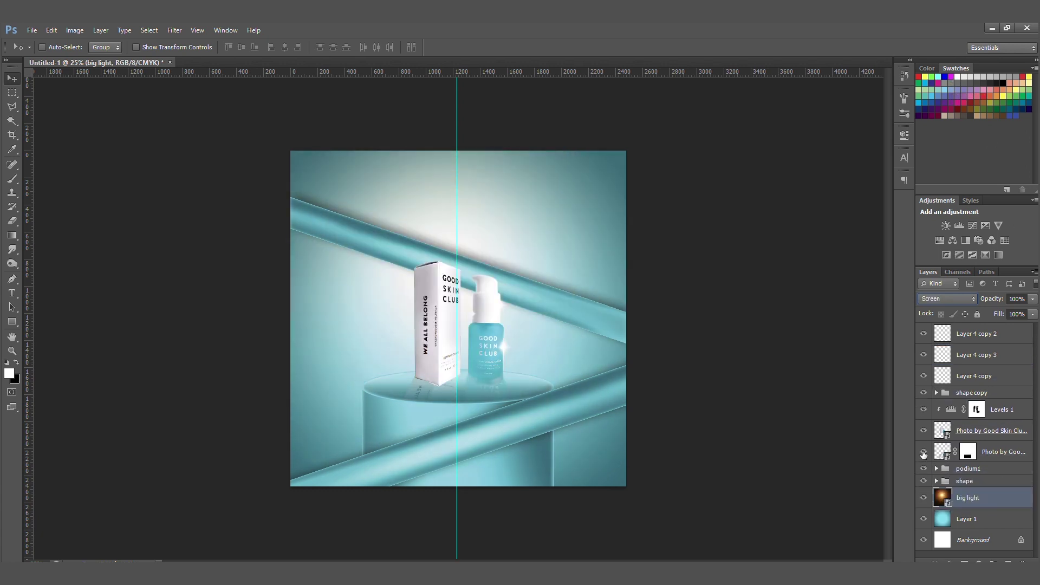
Enlarge the big light to about 330% with its centre lower behind the products, and reduce its opacity.
key("ctrl+t")
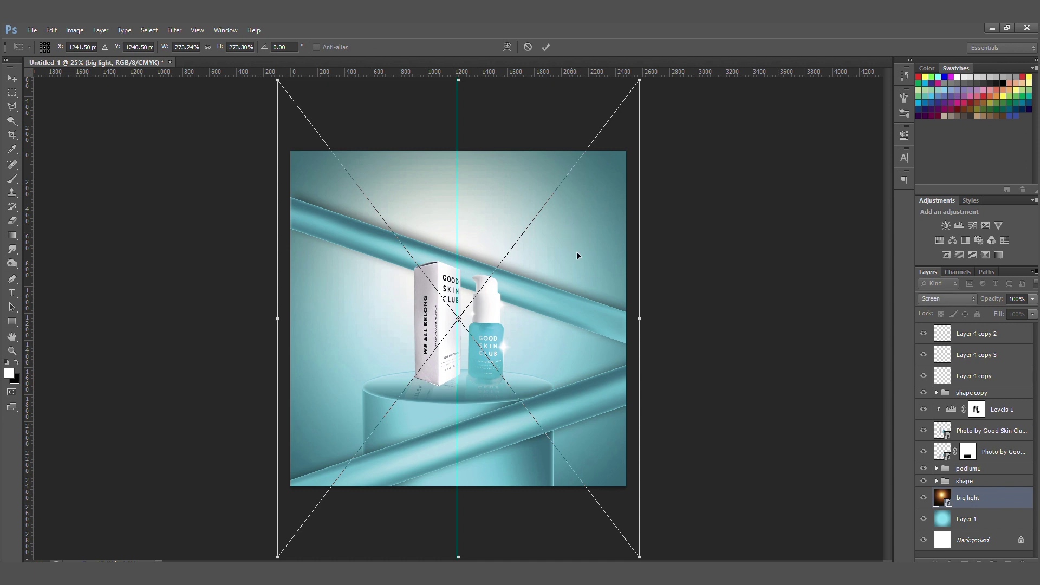
mouse_move(575, 282)
left_mouse_down()
mouse_move(571, 290)
mouse_move(571, 274)
left_mouse_up()
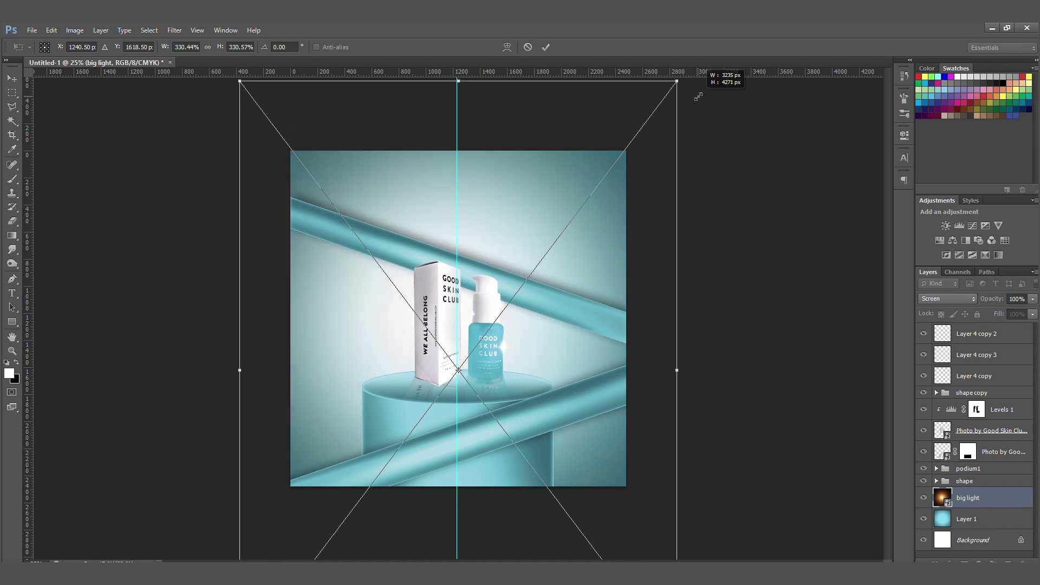
key("Return")
left_click_drag(995, 302, 962, 298)
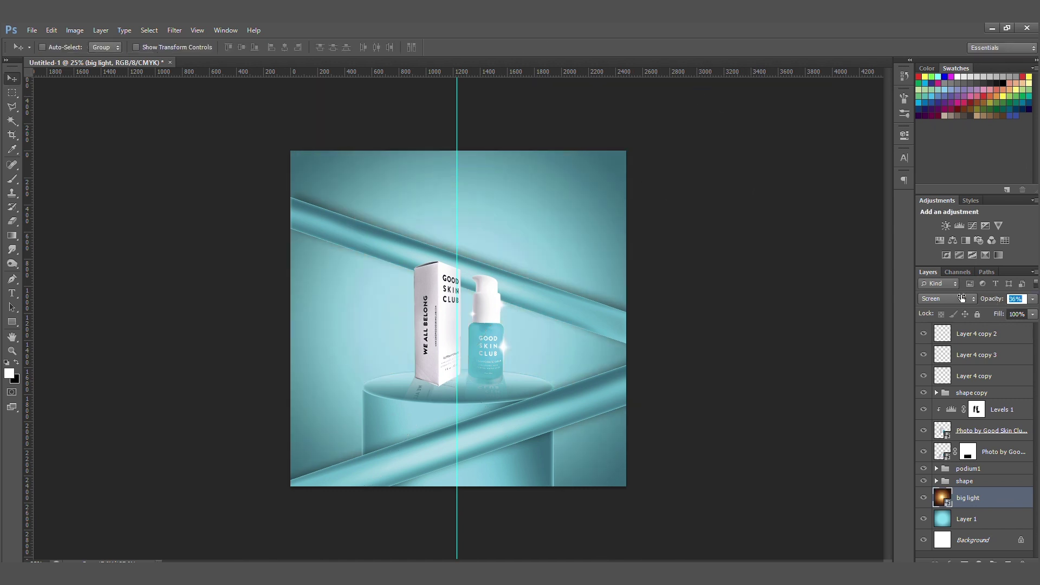
key("Return")
On a new top layer, paint one large soft spot of sampled light cyan centred over the products.
scroll(972, 460, "up", 1)
left_click(948, 333)
key("i")
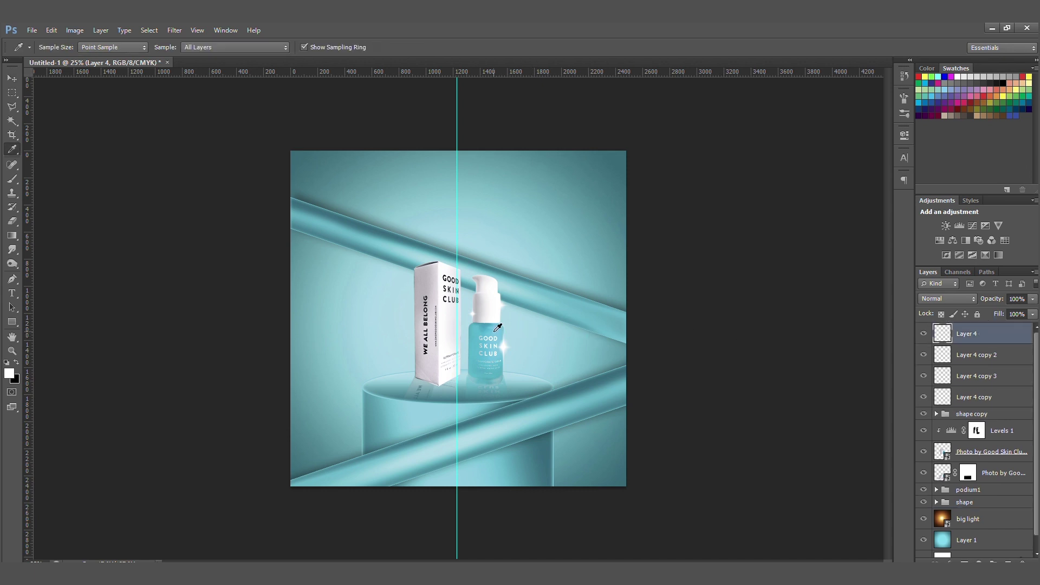
left_click(476, 435)
key("b")
key("bracketright")
key("bracketright")
key("bracketright")
key("bracketright")
key("bracketright")
key("bracketright")
key("bracketright")
key("bracketright")
key("bracketright")
key("bracketright")
key("bracketright")
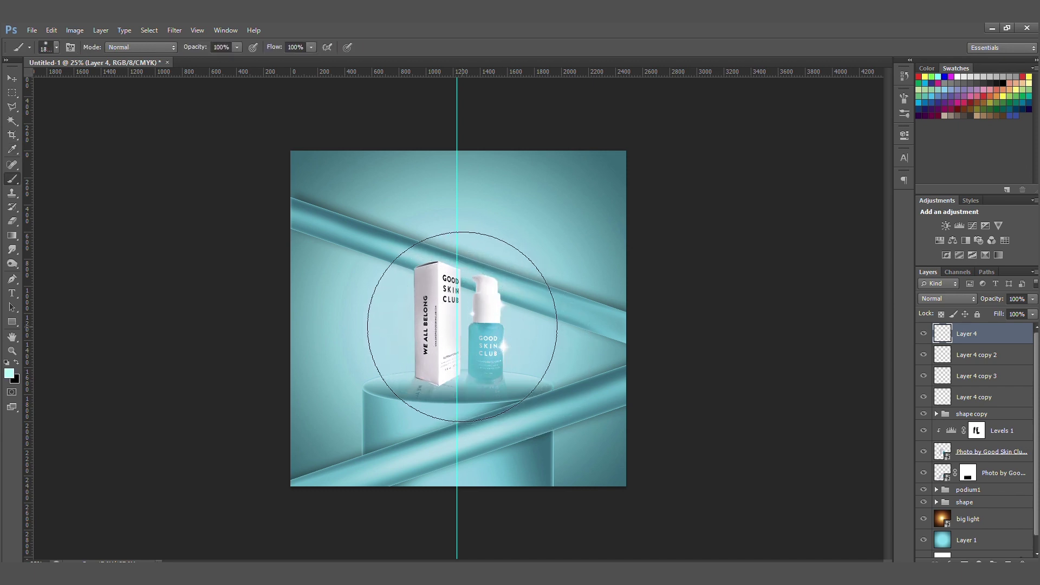
left_click(462, 327)
key("v")
Try several blend modes on the light cyan spot in Layer 4 and settle on Color Burn.
left_click(951, 300)
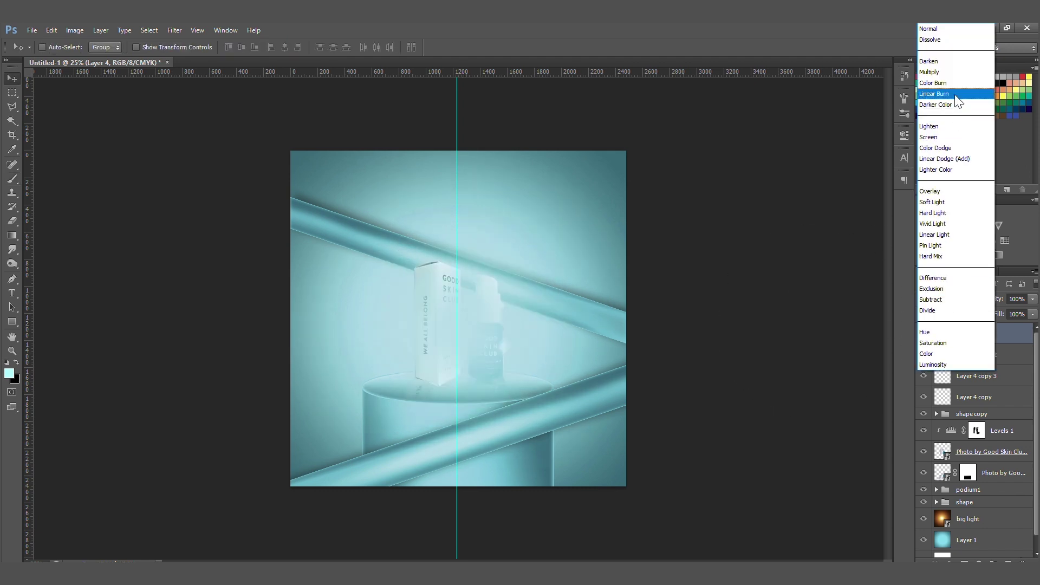
left_click(949, 72)
key("Down")
key("Down")
key("Down")
key("Down")
key("Down")
key("Down")
key("Down")
key("Down")
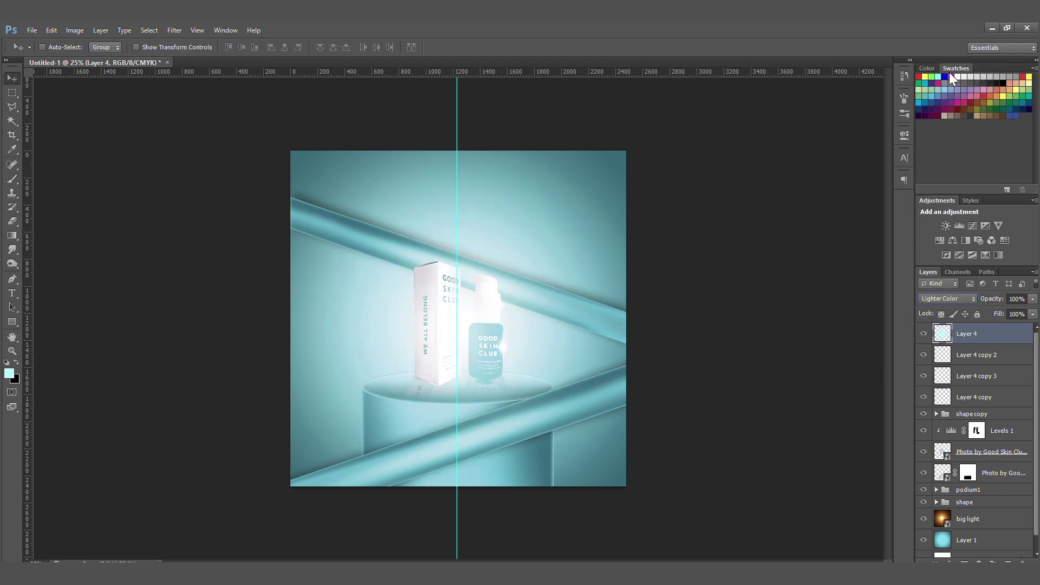
key("Down")
key("Up")
key("Up")
key("Up")
key("Up")
key("Up")
key("Up")
key("Down")
key("Up")
key("Down")
key("Down")
key("Down")
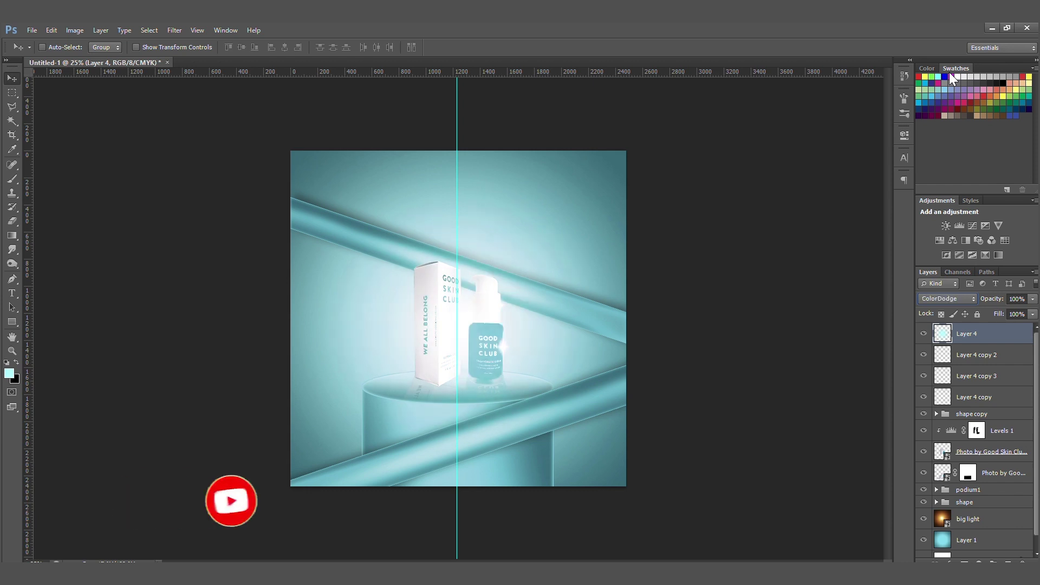
key("Up")
key("Down")
key("Up")
key("Up")
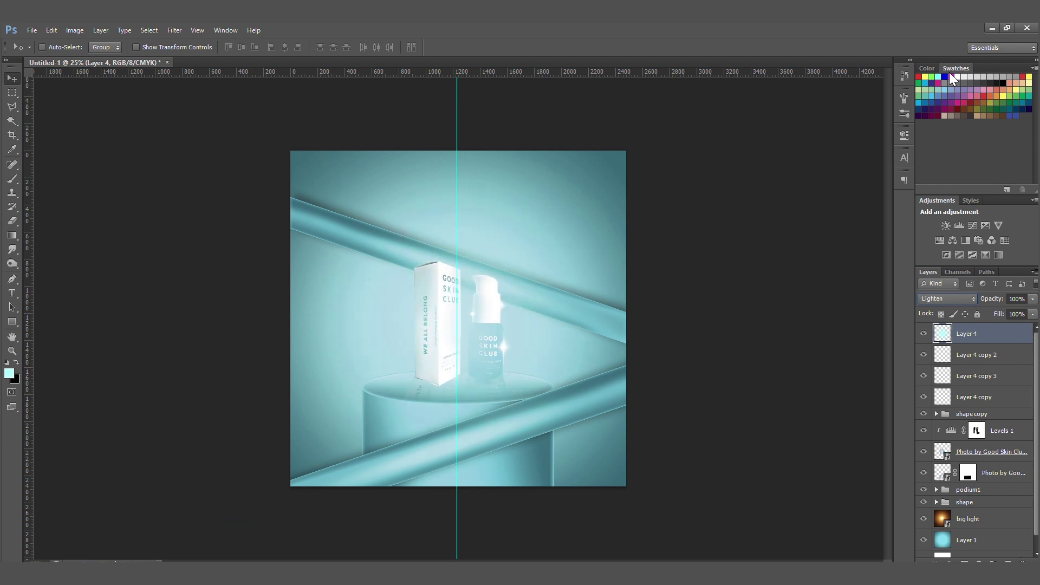
key("Up")
key("Up")
key("Up")
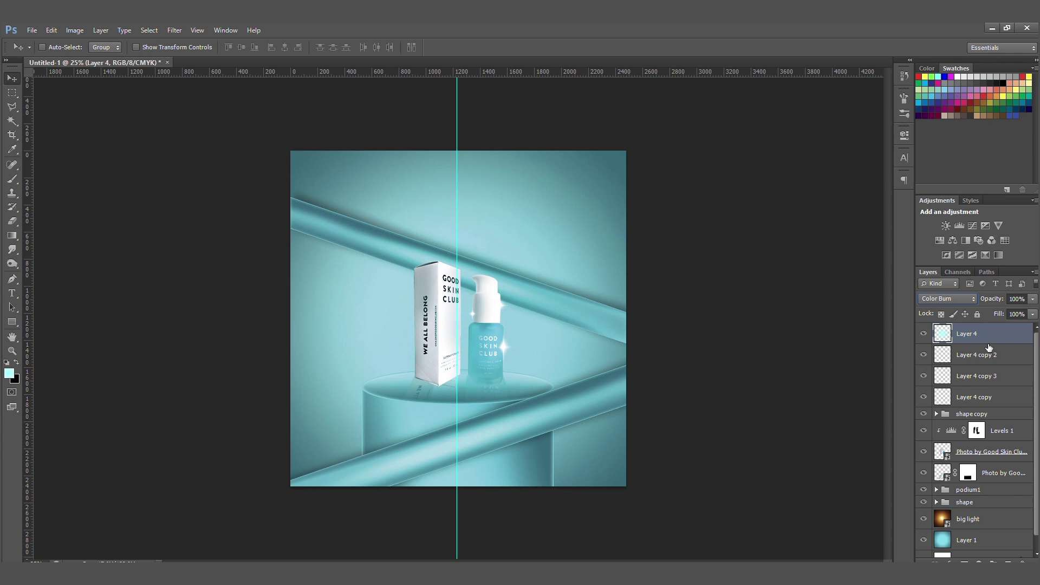
Move Layer 4 directly above the podium1 group, beneath the reflection layer, and set its opacity to 0%.
left_click_drag(988, 345, 985, 482)
left_click_drag(996, 302, 932, 288)
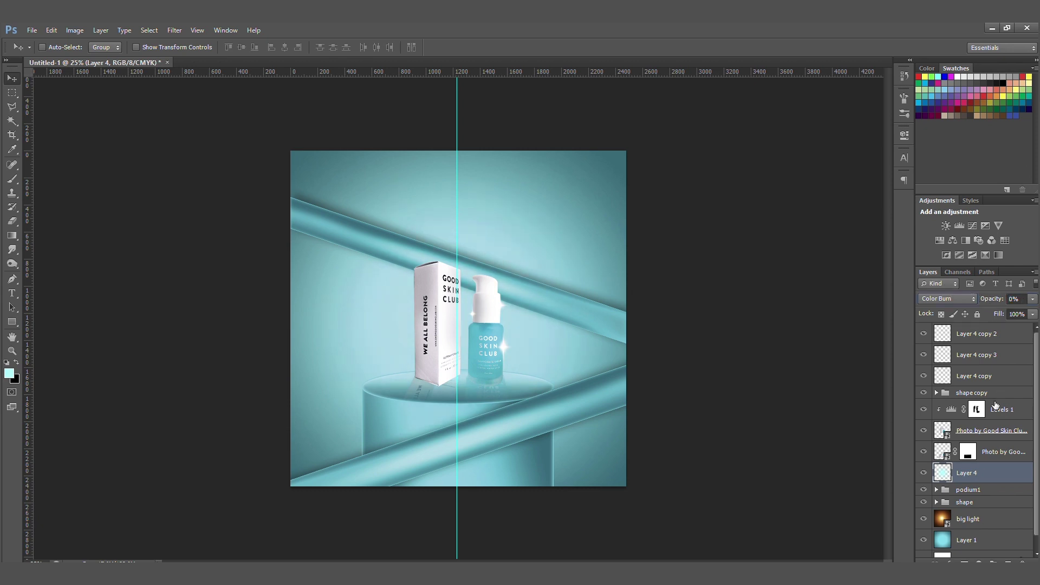
Toggle the visibility of the reflection, rear shape and product photo layers to check what each contributes.
left_click(924, 452)
left_click(923, 453)
left_click(923, 502)
left_click(924, 502)
left_click(923, 452)
left_click(923, 452)
left_click(923, 453)
left_click(924, 431)
left_click(924, 431)
left_click(1001, 433)
left_click(924, 392)
left_click(924, 392)
left_click(1000, 410, "ctrl")
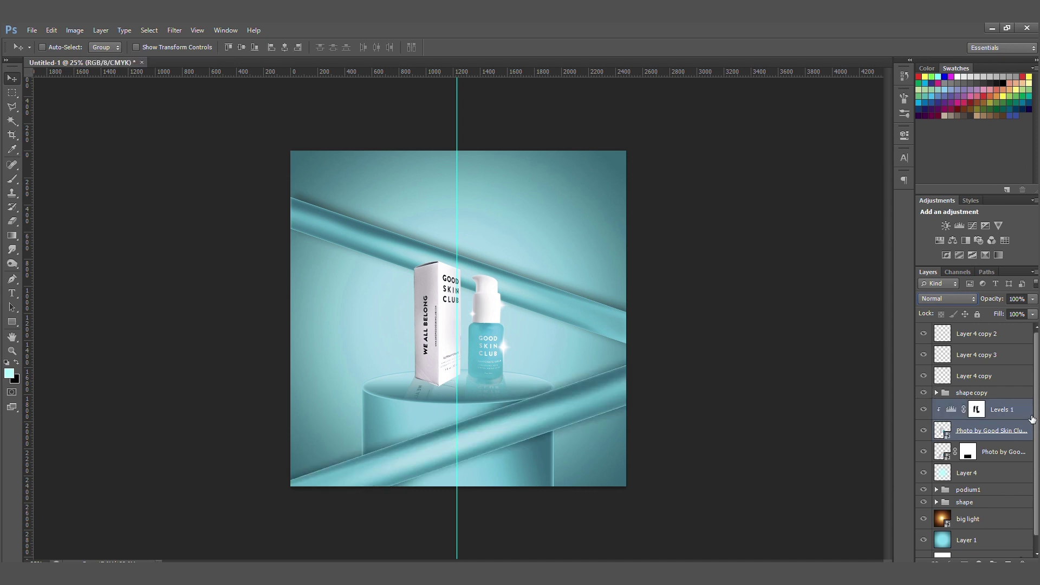
key("ctrl+g")
key("ctrl+j")
key("ctrl+z")
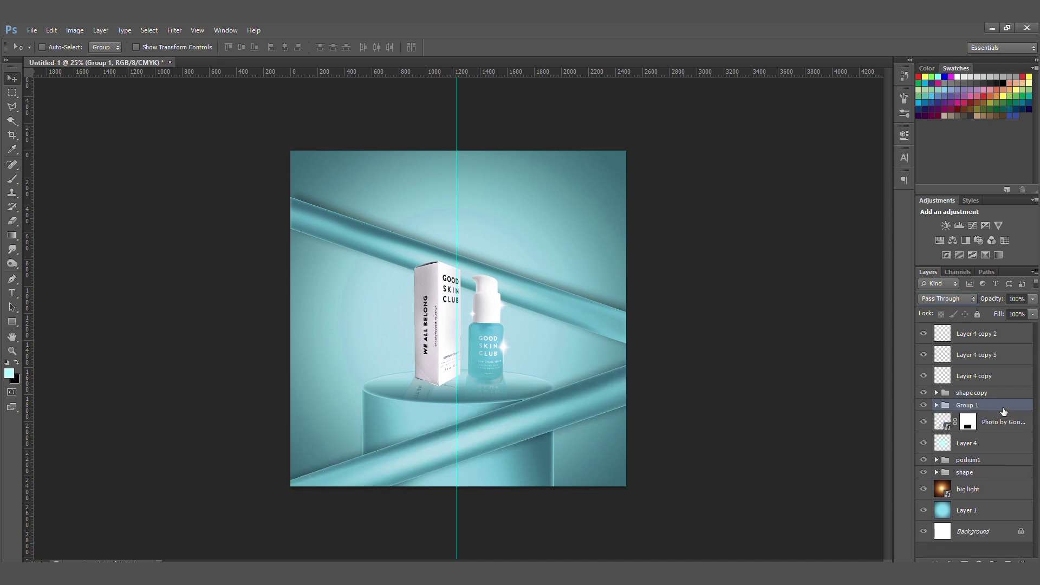
key("ctrl+alt+z")
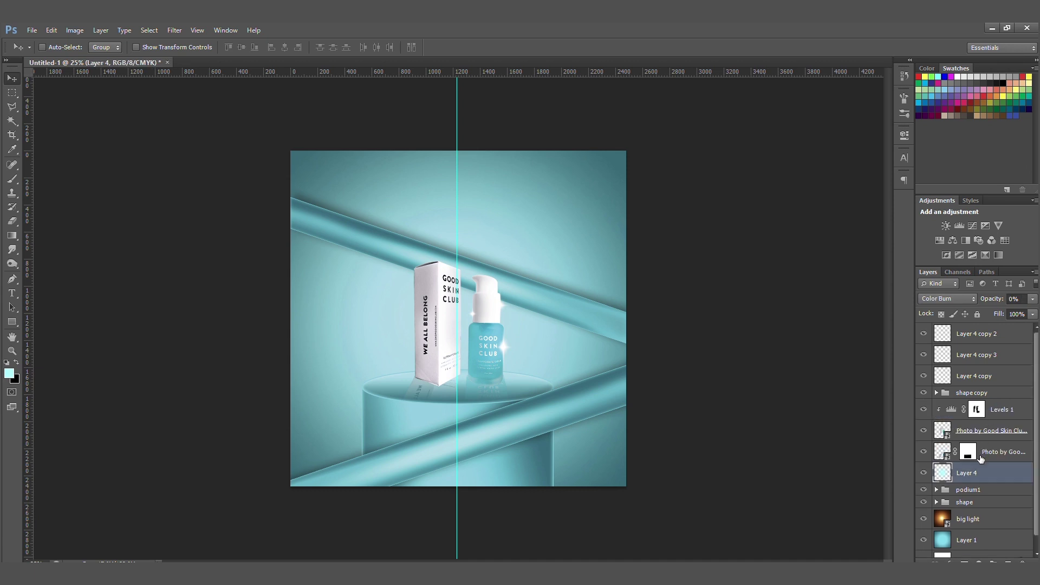
Group the product photo, Levels 1 and the three sparkle layers, and name the group "product".
left_click(978, 430)
left_click(992, 410, "ctrl")
left_click(975, 376, "ctrl")
left_click(975, 354, "ctrl")
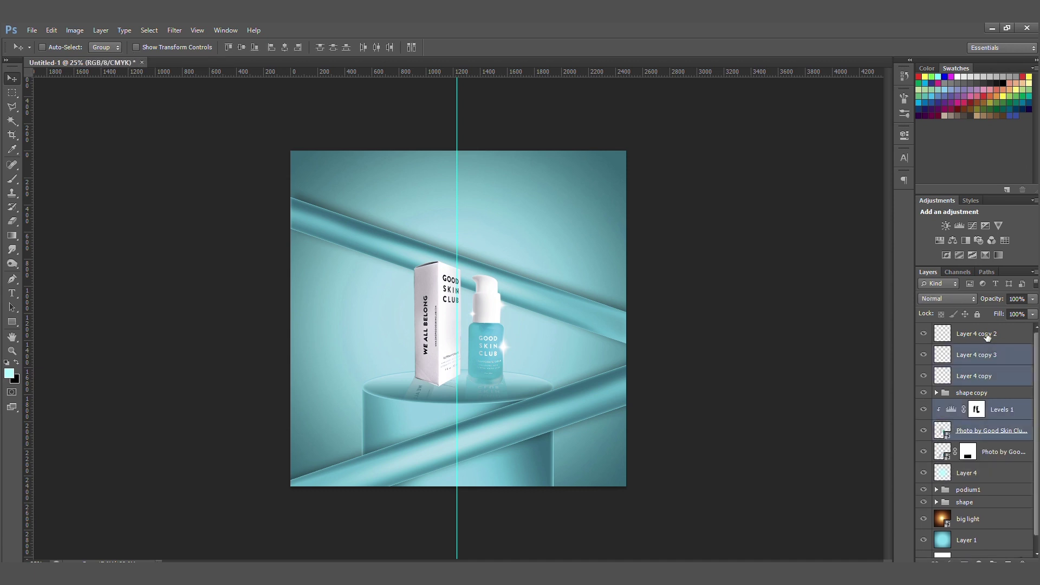
left_click(991, 341, "ctrl")
left_click(923, 392)
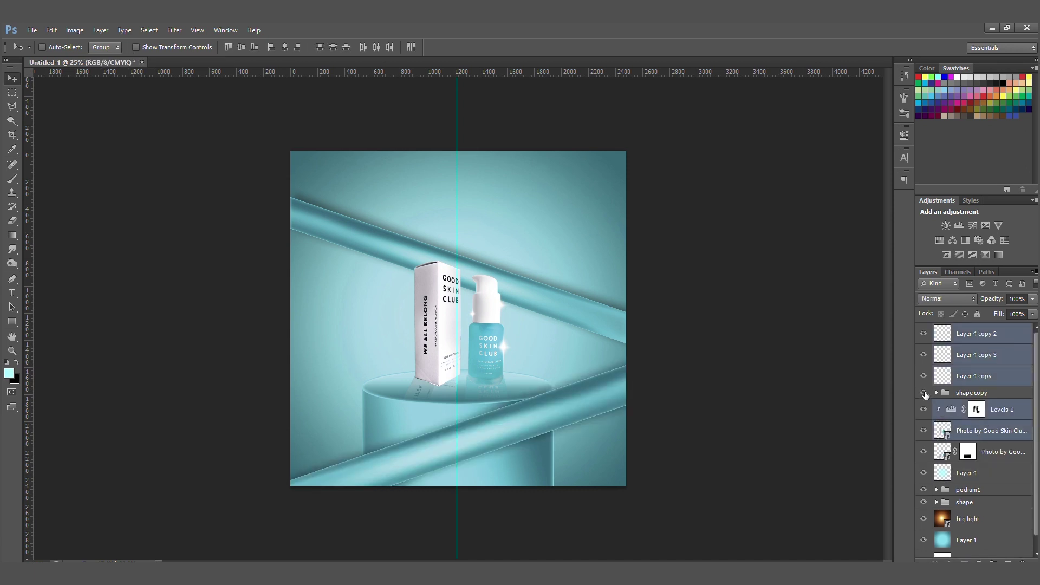
key("ctrl+g")
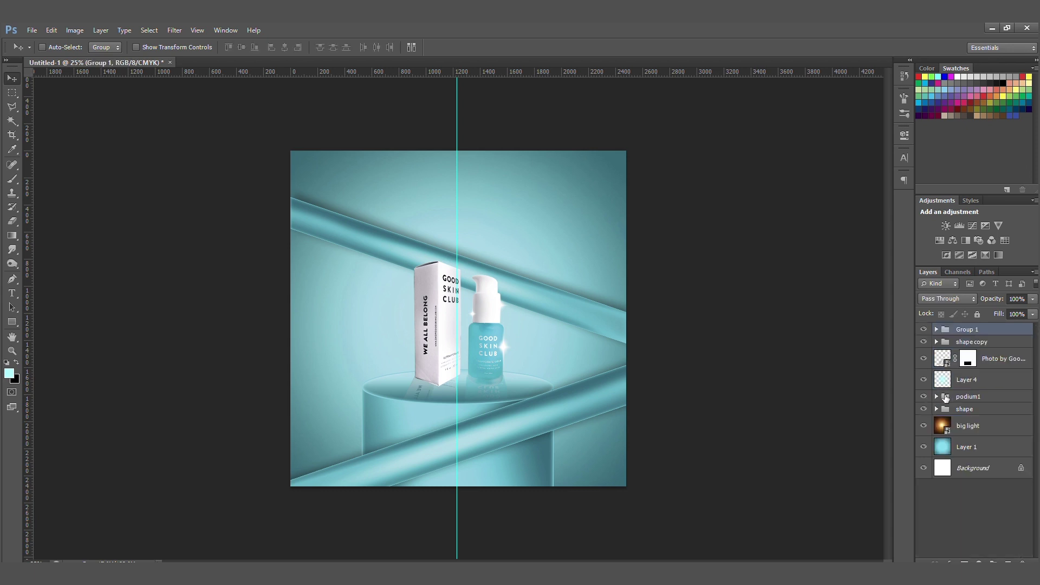
double_click(967, 330)
type("product")
key("Return")
Duplicate the product group and convert the duplicate to a smart object.
key("ctrl+j")
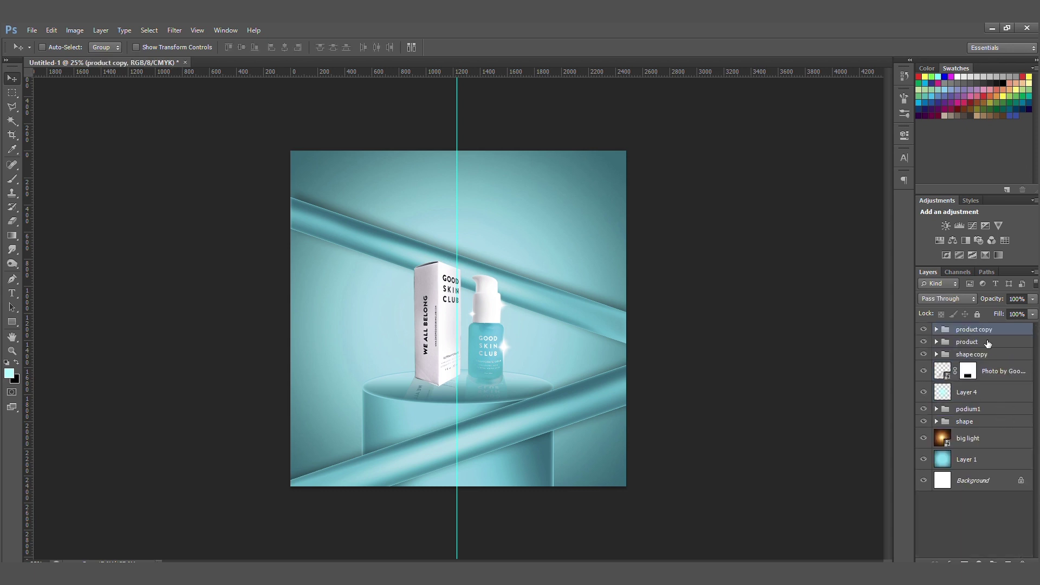
right_click(1002, 333)
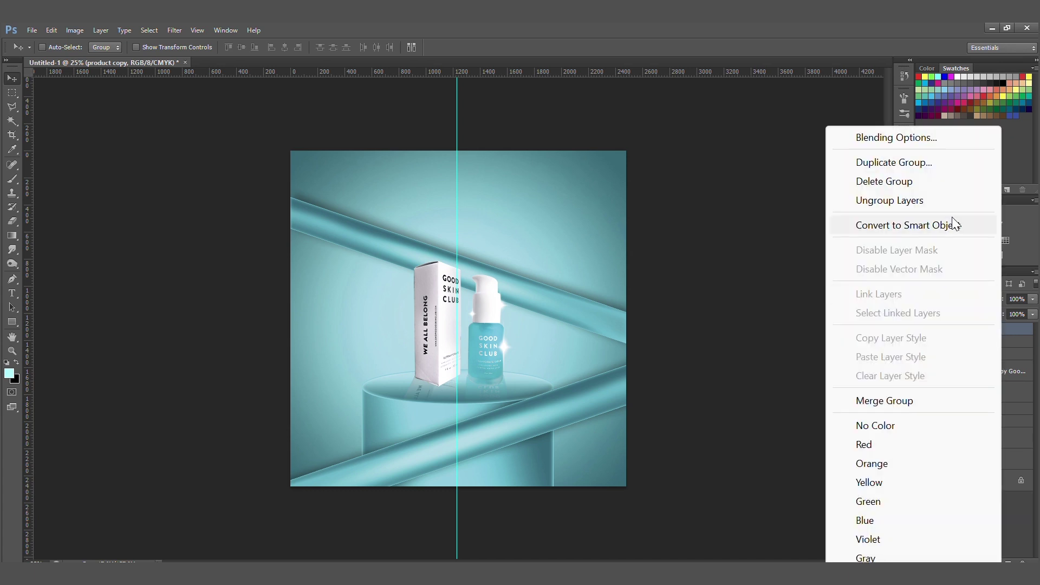
left_click(923, 227)
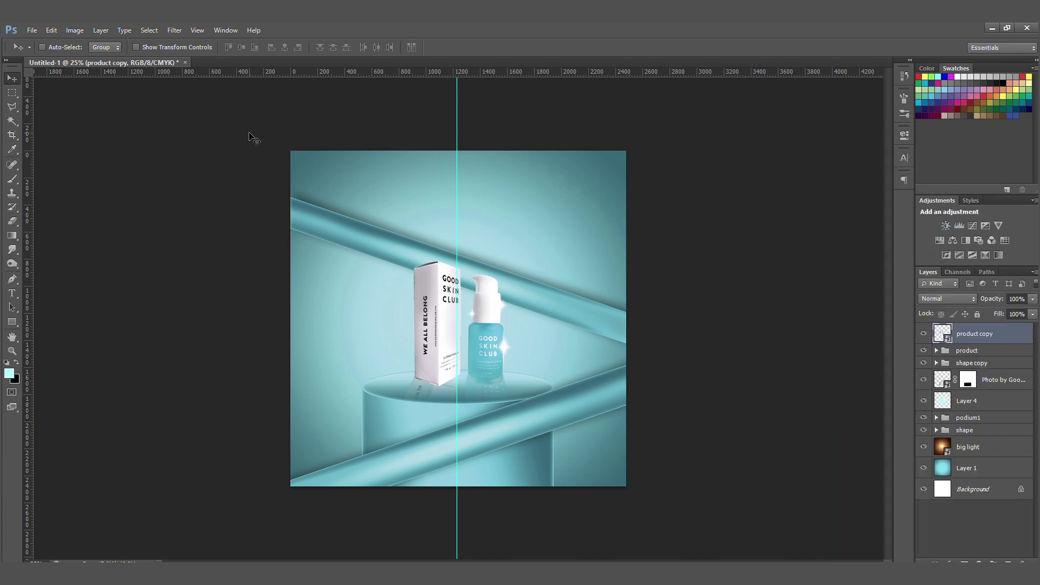
Apply a Gaussian Blur with a radius of 10 pixels to the product copy smart object.
left_click(175, 30)
mouse_move(234, 195)
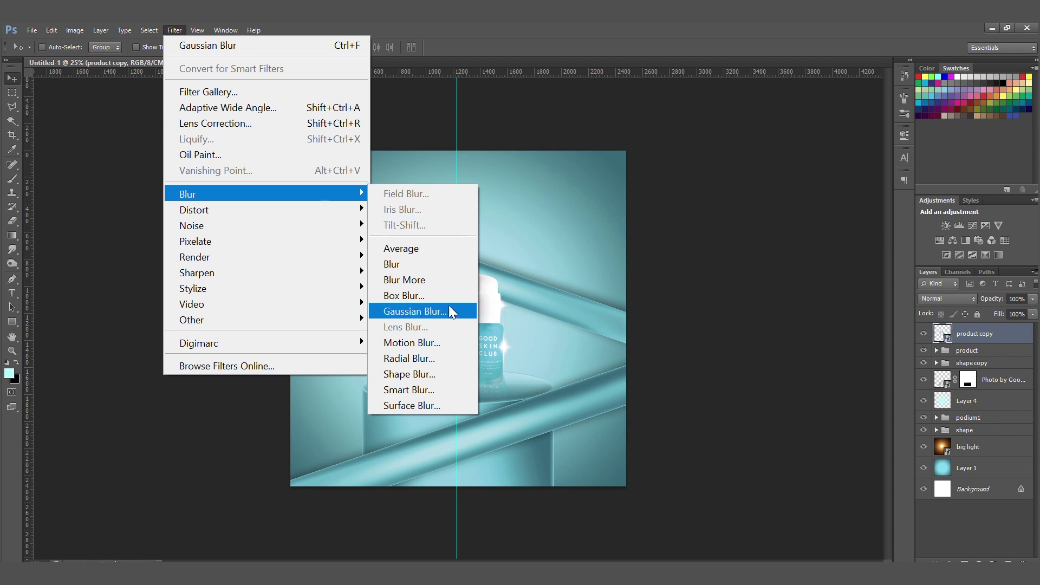
left_click(390, 310)
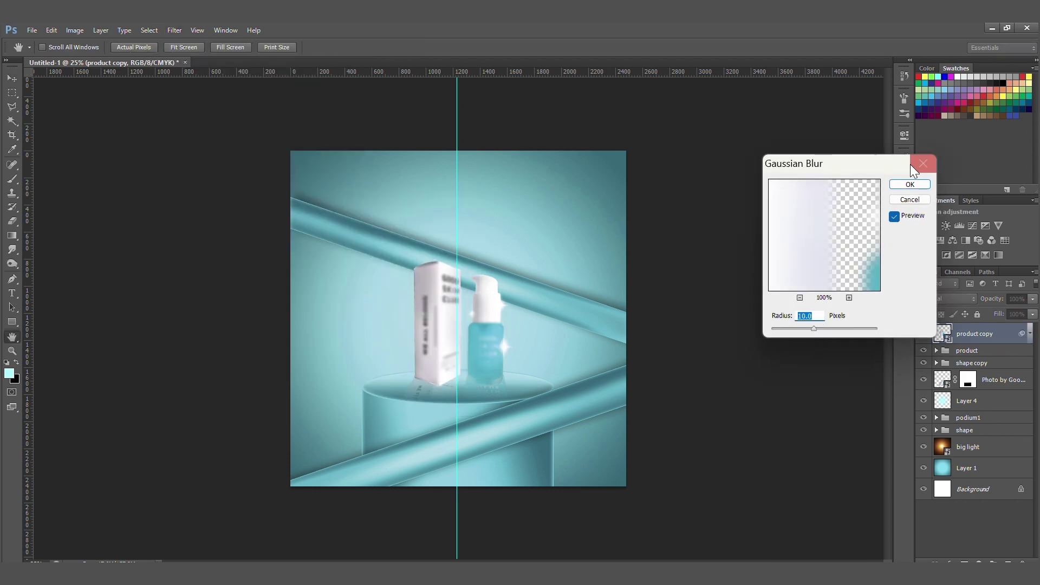
left_click(916, 185)
Add a layer mask to the product copy and reduce the brush size to 300.
left_click(964, 562)
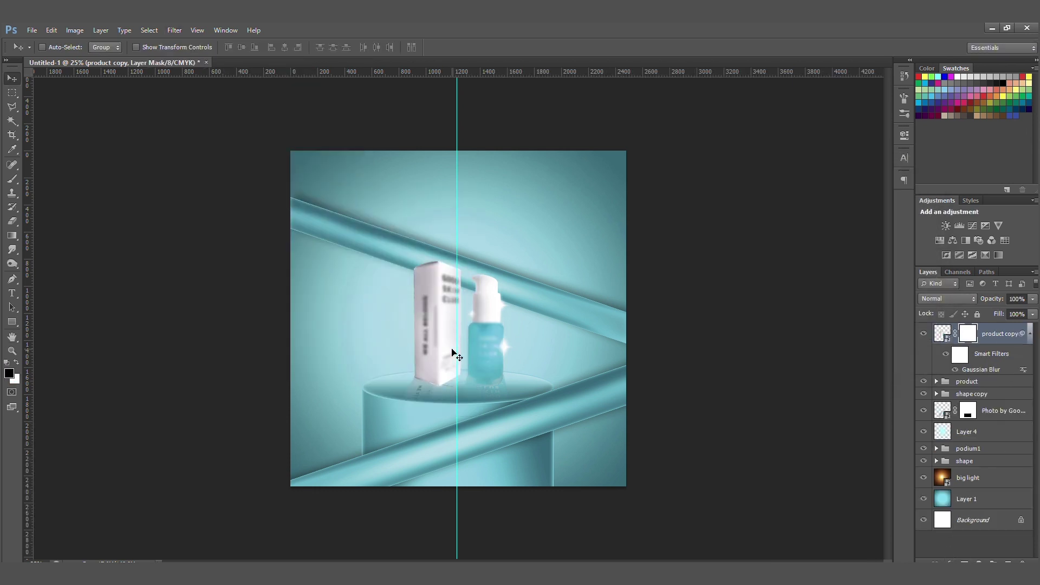
key("b")
key("bracketleft")
key("bracketleft")
key("bracketleft")
key("bracketleft")
key("bracketleft")
key("bracketleft")
key("bracketleft")
key("bracketleft")
key("bracketleft")
key("bracketleft")
key("bracketleft")
key("bracketleft")
key("bracketleft")
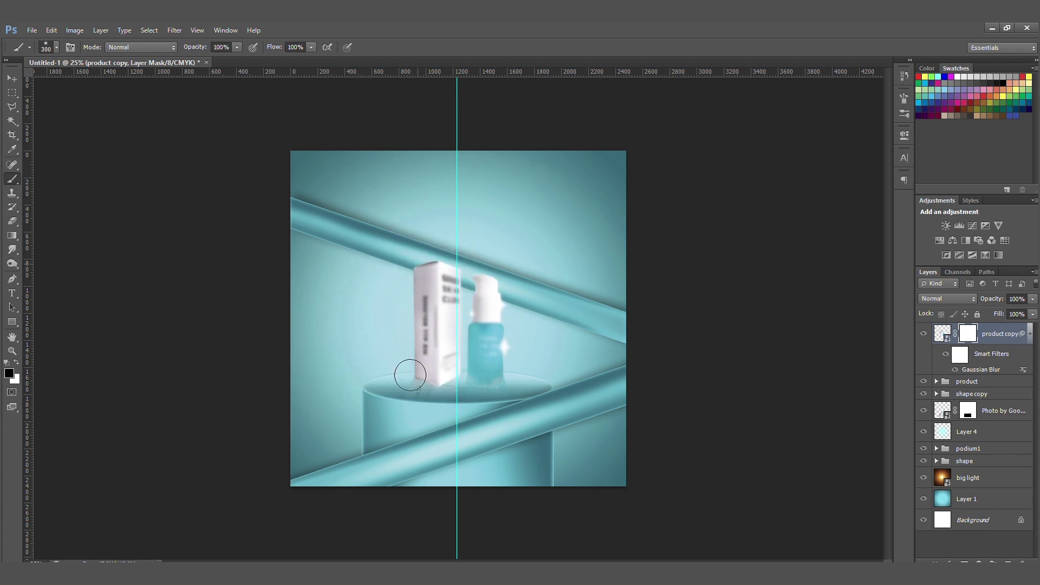
Paint black on the product copy's mask over the box and bottle to hide the blur from their fronts and labels.
mouse_move(480, 349)
left_mouse_down()
mouse_move(487, 391)
mouse_move(479, 335)
mouse_move(490, 382)
mouse_move(479, 364)
mouse_move(491, 316)
mouse_move(493, 345)
mouse_move(481, 282)
mouse_move(490, 310)
mouse_move(455, 323)
left_mouse_up()
left_click_drag(447, 288, 433, 389)
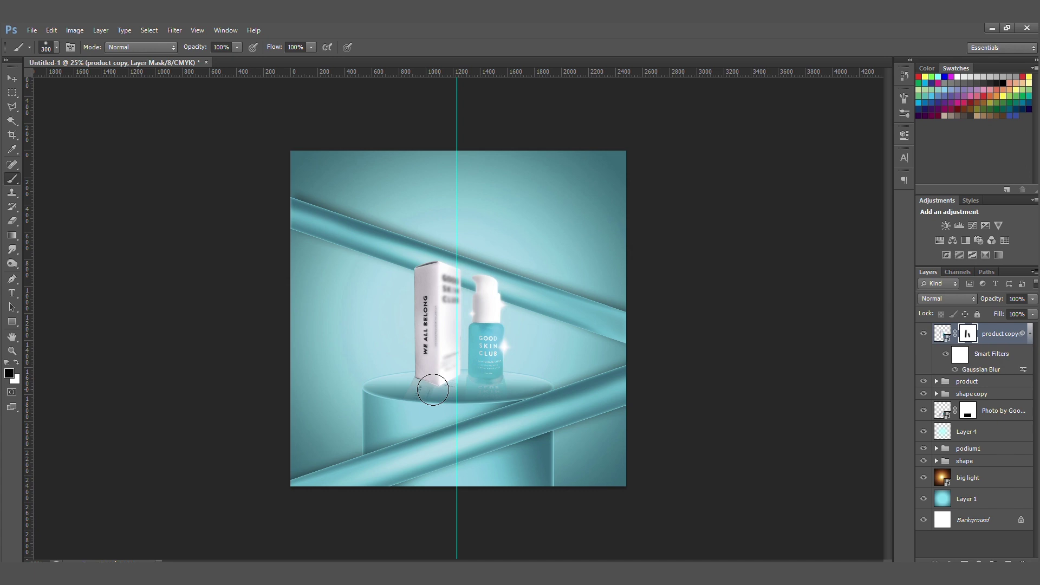
mouse_move(433, 389)
left_mouse_down()
mouse_move(455, 302)
mouse_move(481, 327)
left_mouse_up()
mouse_move(449, 292)
left_mouse_down()
mouse_move(445, 269)
mouse_move(448, 305)
left_mouse_up()
key("ctrl+z")
mouse_move(452, 319)
left_mouse_down()
mouse_move(454, 363)
mouse_move(439, 319)
mouse_move(435, 374)
mouse_move(455, 340)
mouse_move(476, 342)
mouse_move(485, 368)
mouse_move(486, 327)
mouse_move(453, 339)
mouse_move(442, 287)
mouse_move(436, 334)
mouse_move(425, 320)
mouse_move(442, 324)
mouse_move(449, 367)
left_mouse_up()
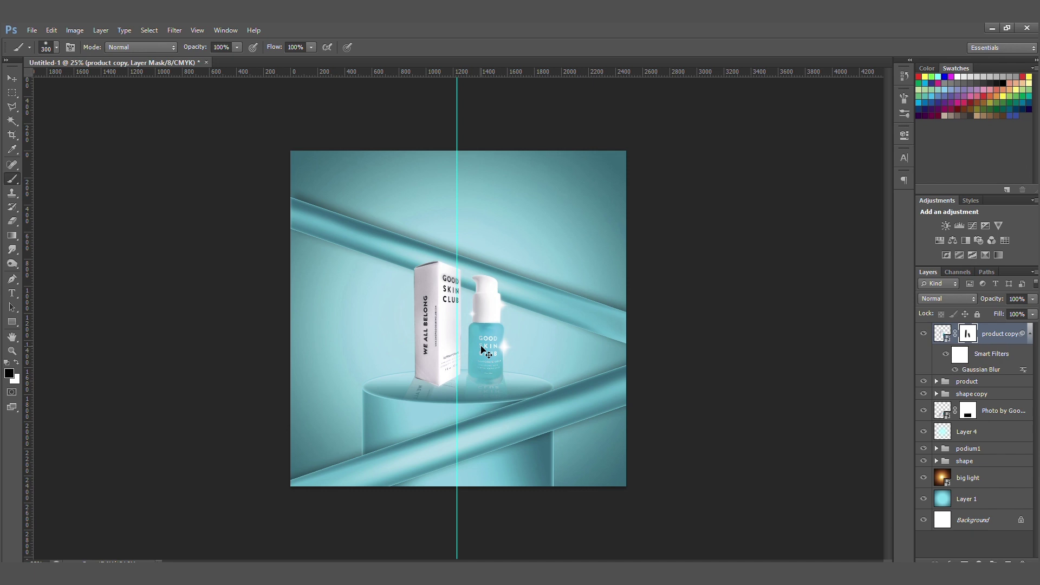
key("ctrl+plus")
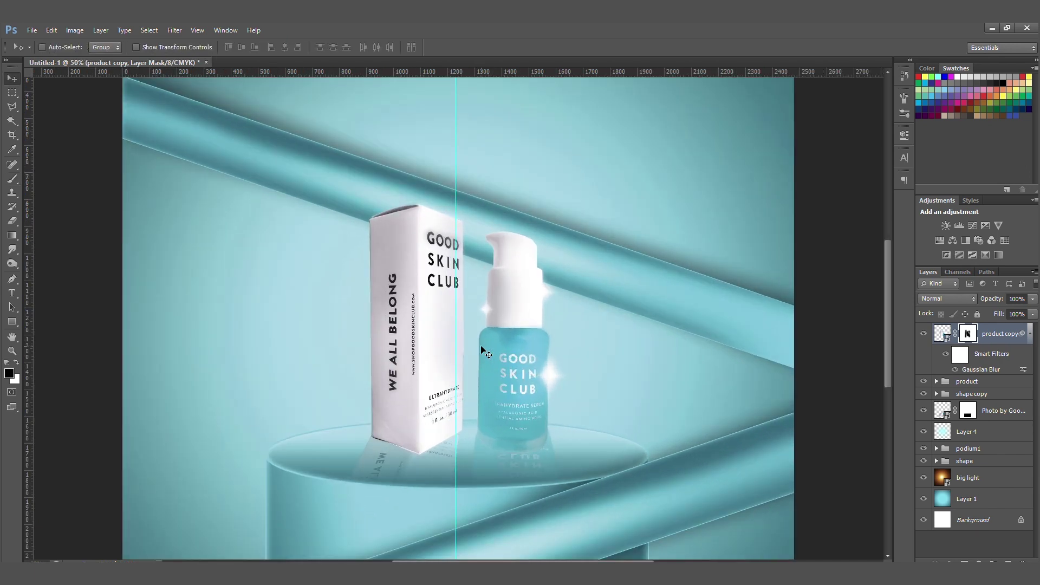
key("b")
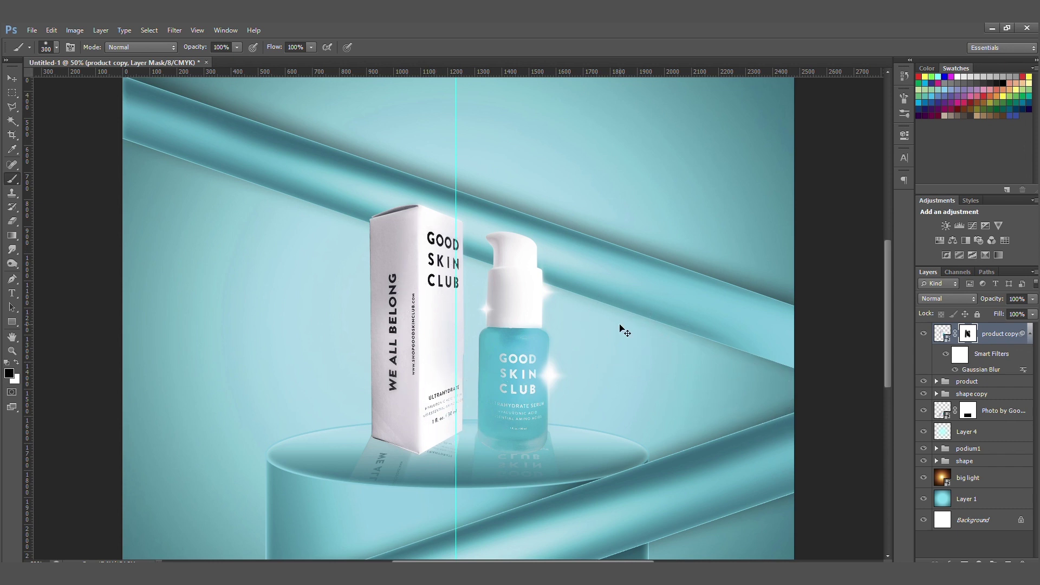
key("ctrl+minus")
key("v")
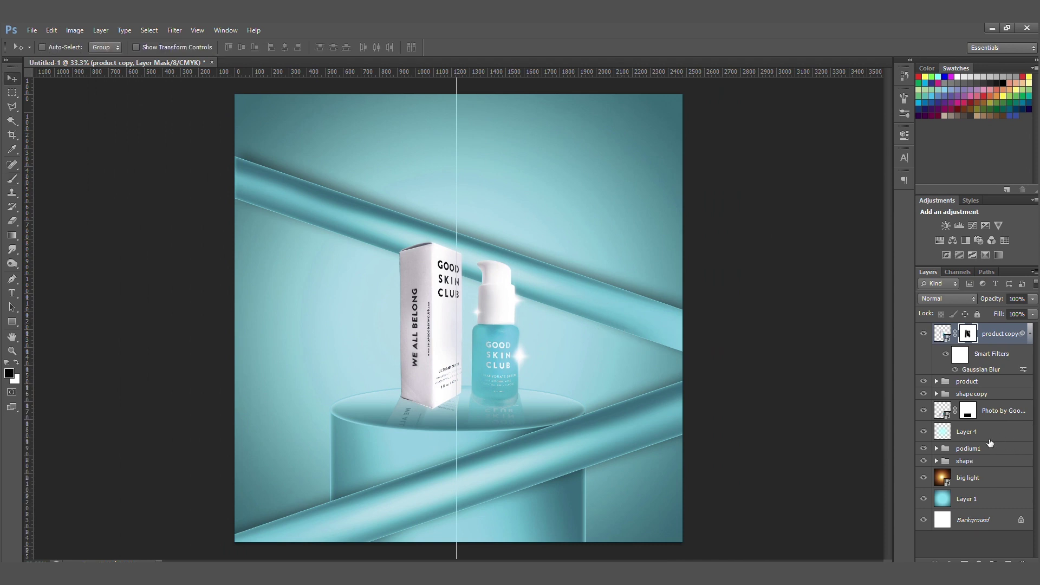
Examine the layers inside the shape copy group and toggle the visibility of the reflection layer.
left_click(937, 394)
left_click(981, 472)
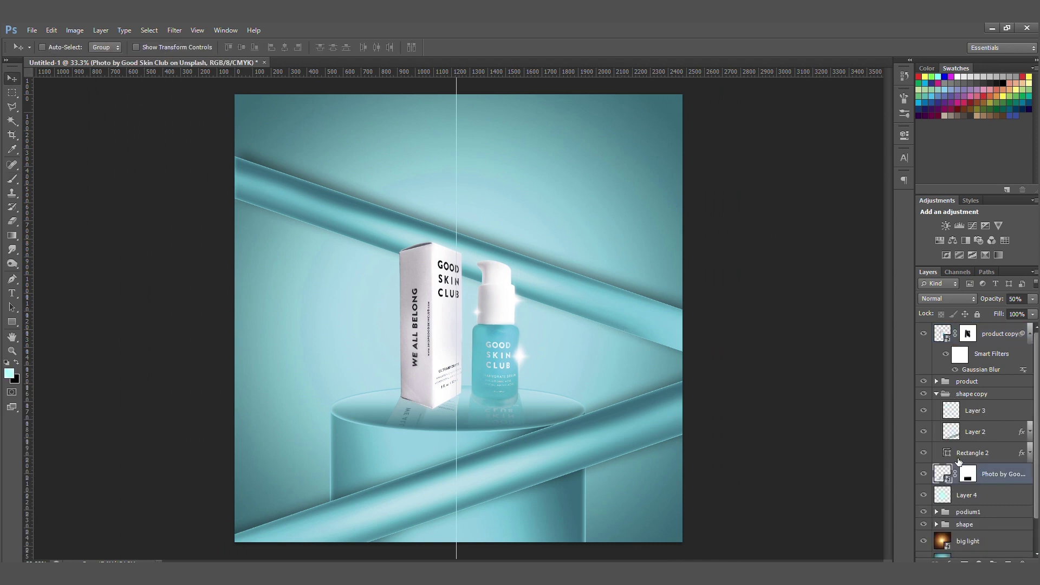
left_click(925, 453)
left_click(923, 476)
left_click(923, 476)
left_click(937, 394)
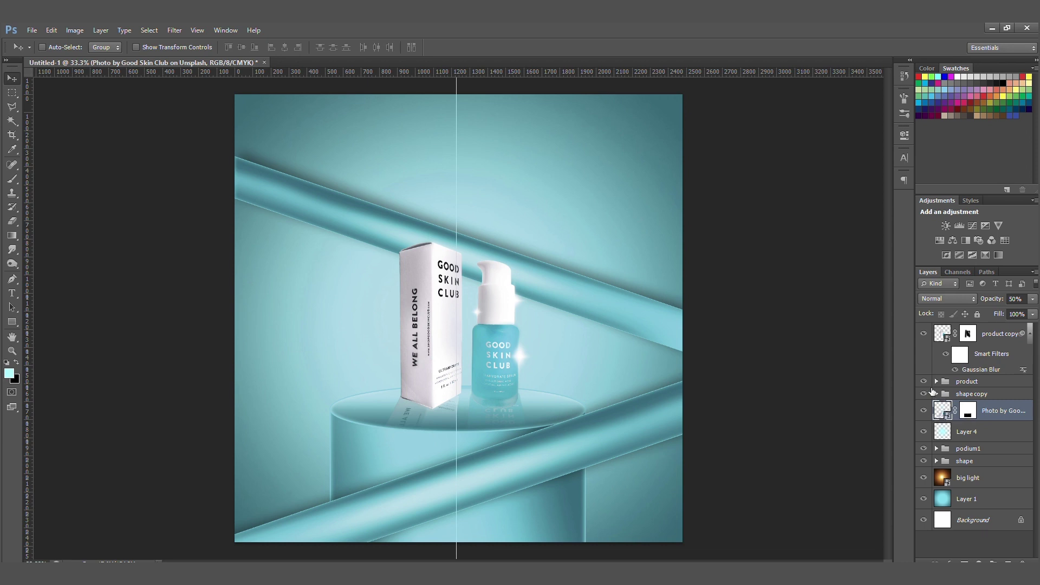
Create a new empty layer inside the product group and place it directly below the product photo.
left_click(937, 382)
left_click(1009, 462)
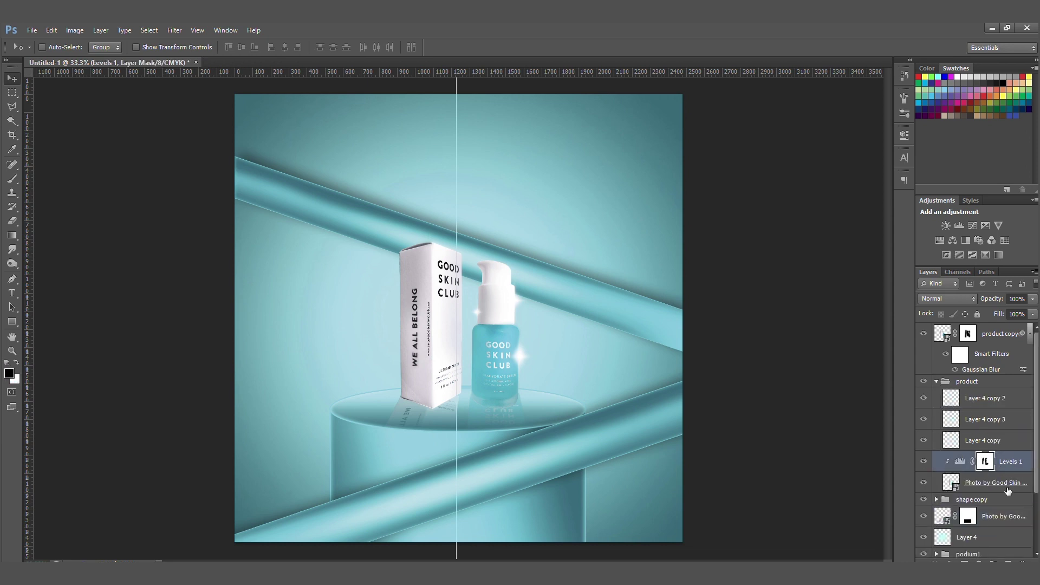
left_click(1007, 484)
left_click(1005, 487)
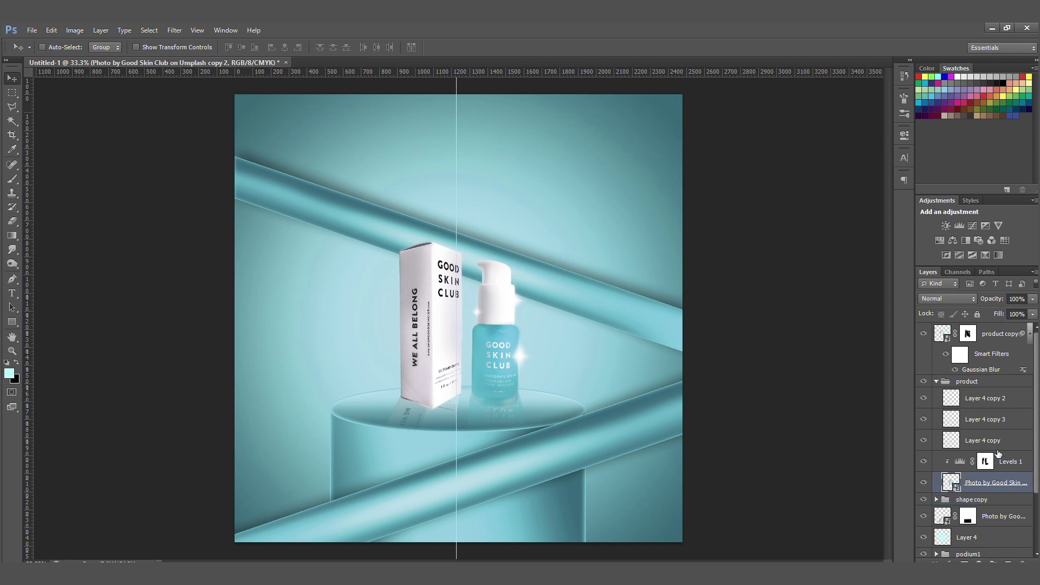
left_click(998, 444)
left_click(1008, 561)
left_click_drag(974, 443, 979, 513)
Paint soft black contact shadows on the new layer beneath the bottle and, with a 175 brush, beneath the box.
key("b")
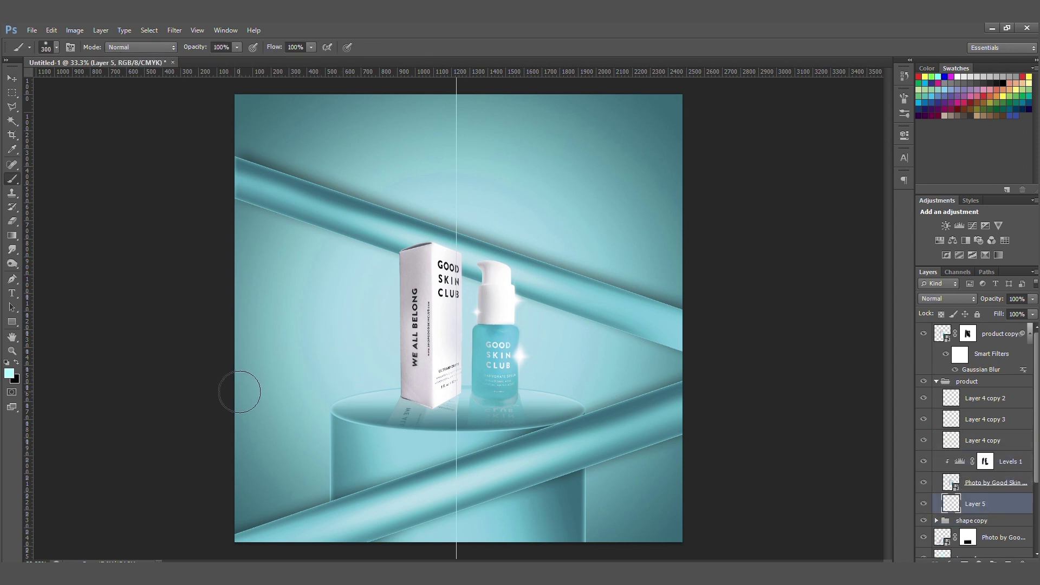
key("x")
left_click_drag(495, 400, 496, 402)
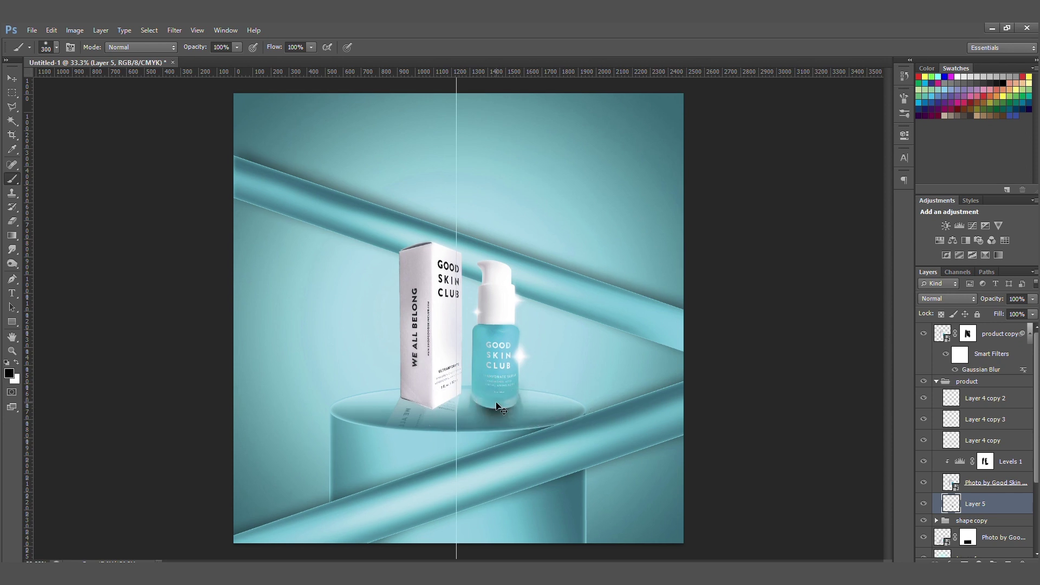
key("ctrl+plus")
key("ctrl+plus")
key("t")
key("v")
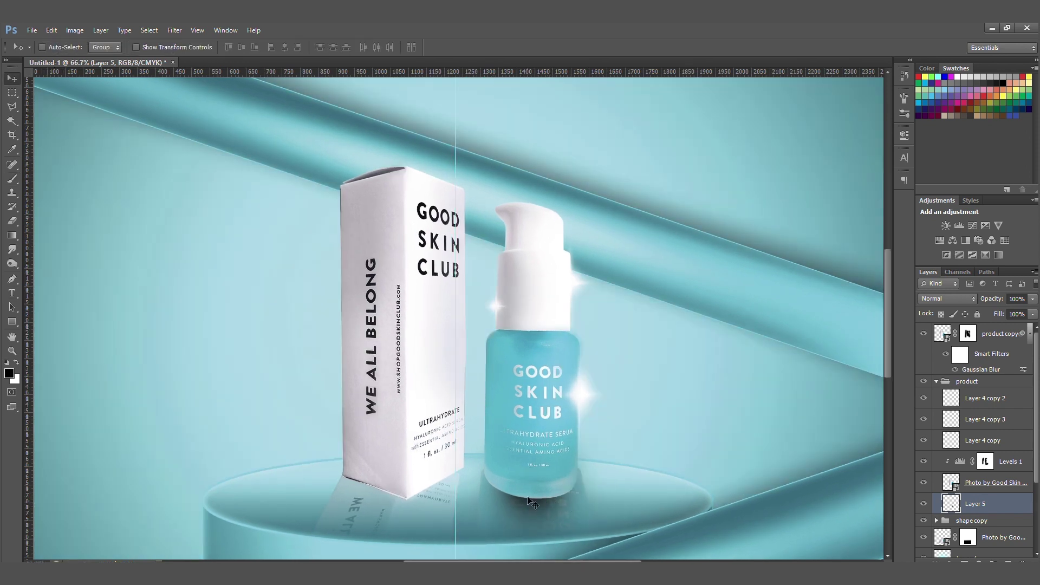
key("b")
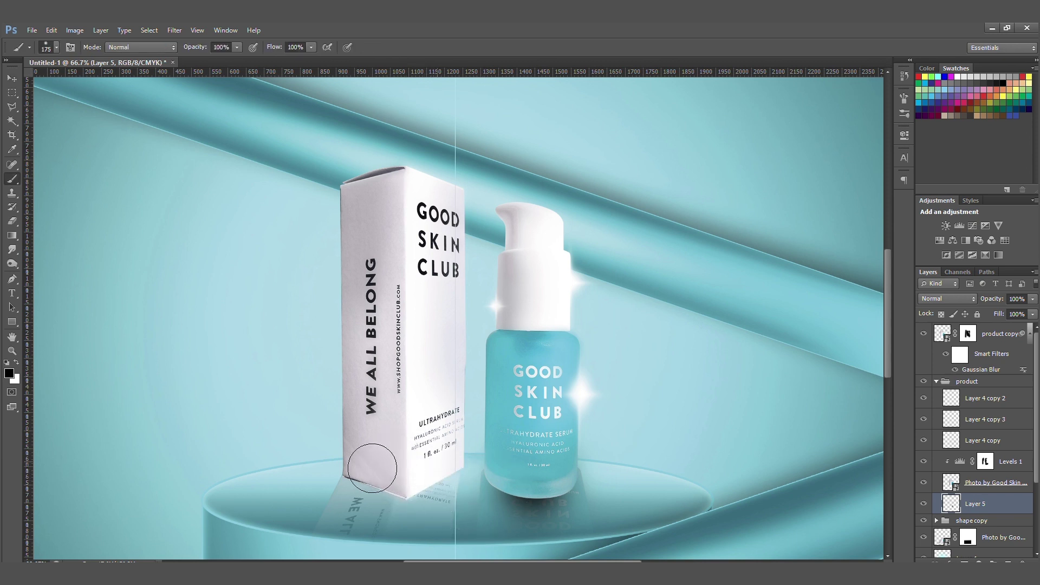
left_click_drag(440, 476, 366, 483)
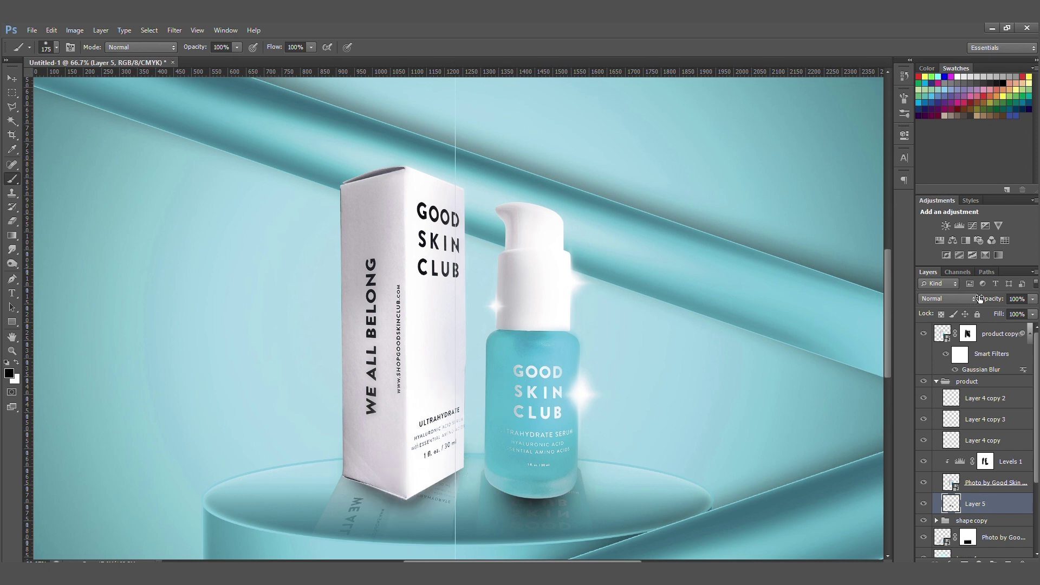
Lower the opacity of the shadow layer to 61%.
left_click_drag(993, 301, 972, 293)
key("ctrl+minus")
key("ctrl+minus")
key("ctrl+minus")
key("ctrl+minus")
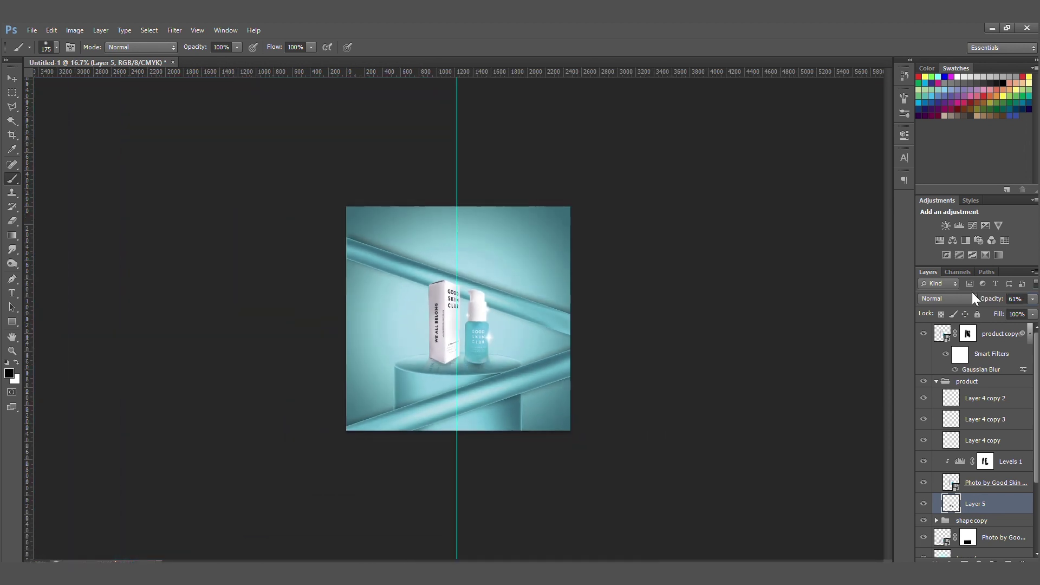
key("v")
key("ctrl+plus")
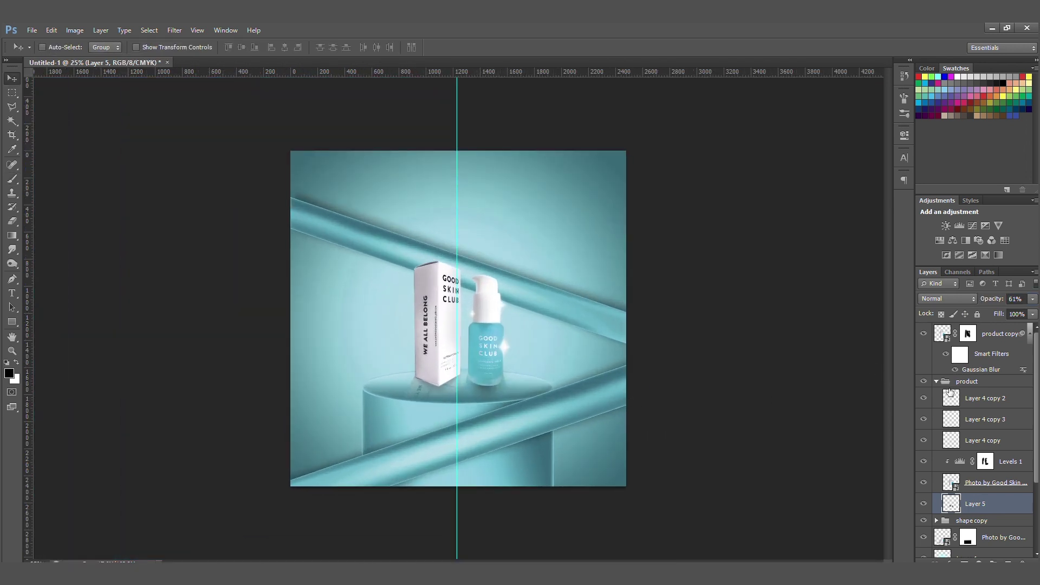